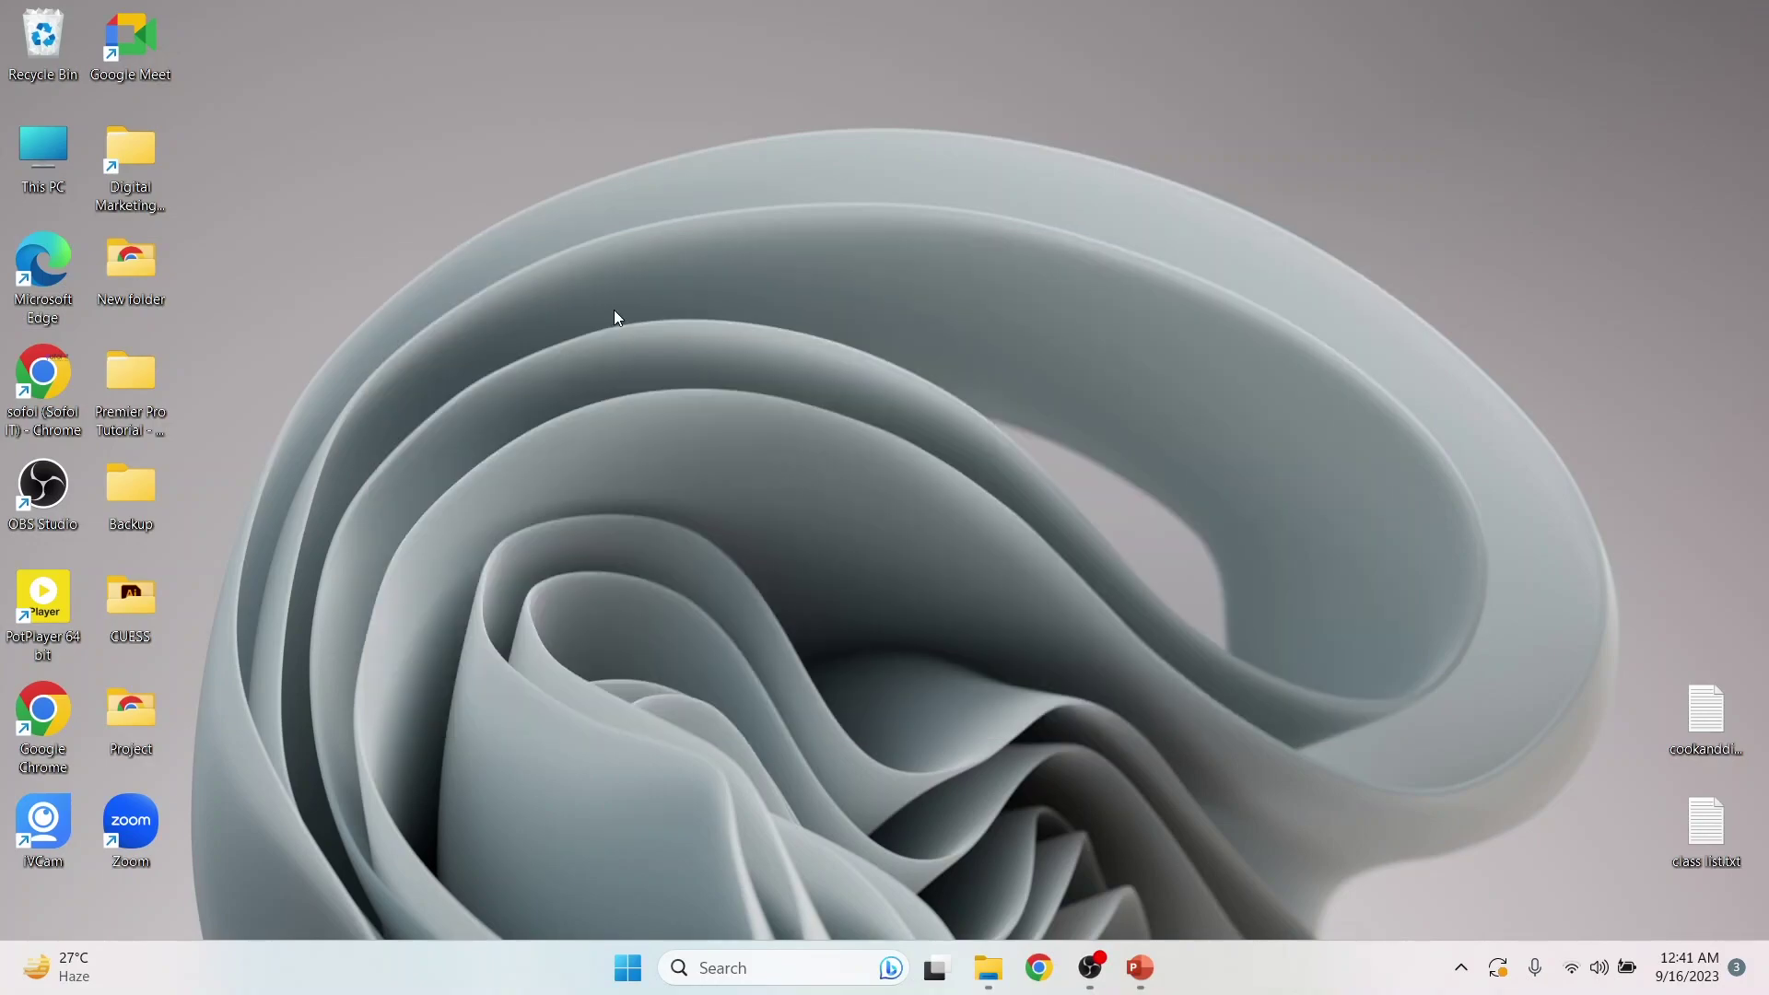
Launch Microsoft Word by searching 'word' after browsing the All apps list
{"action": "left_click", "coordinate": [627, 967]}
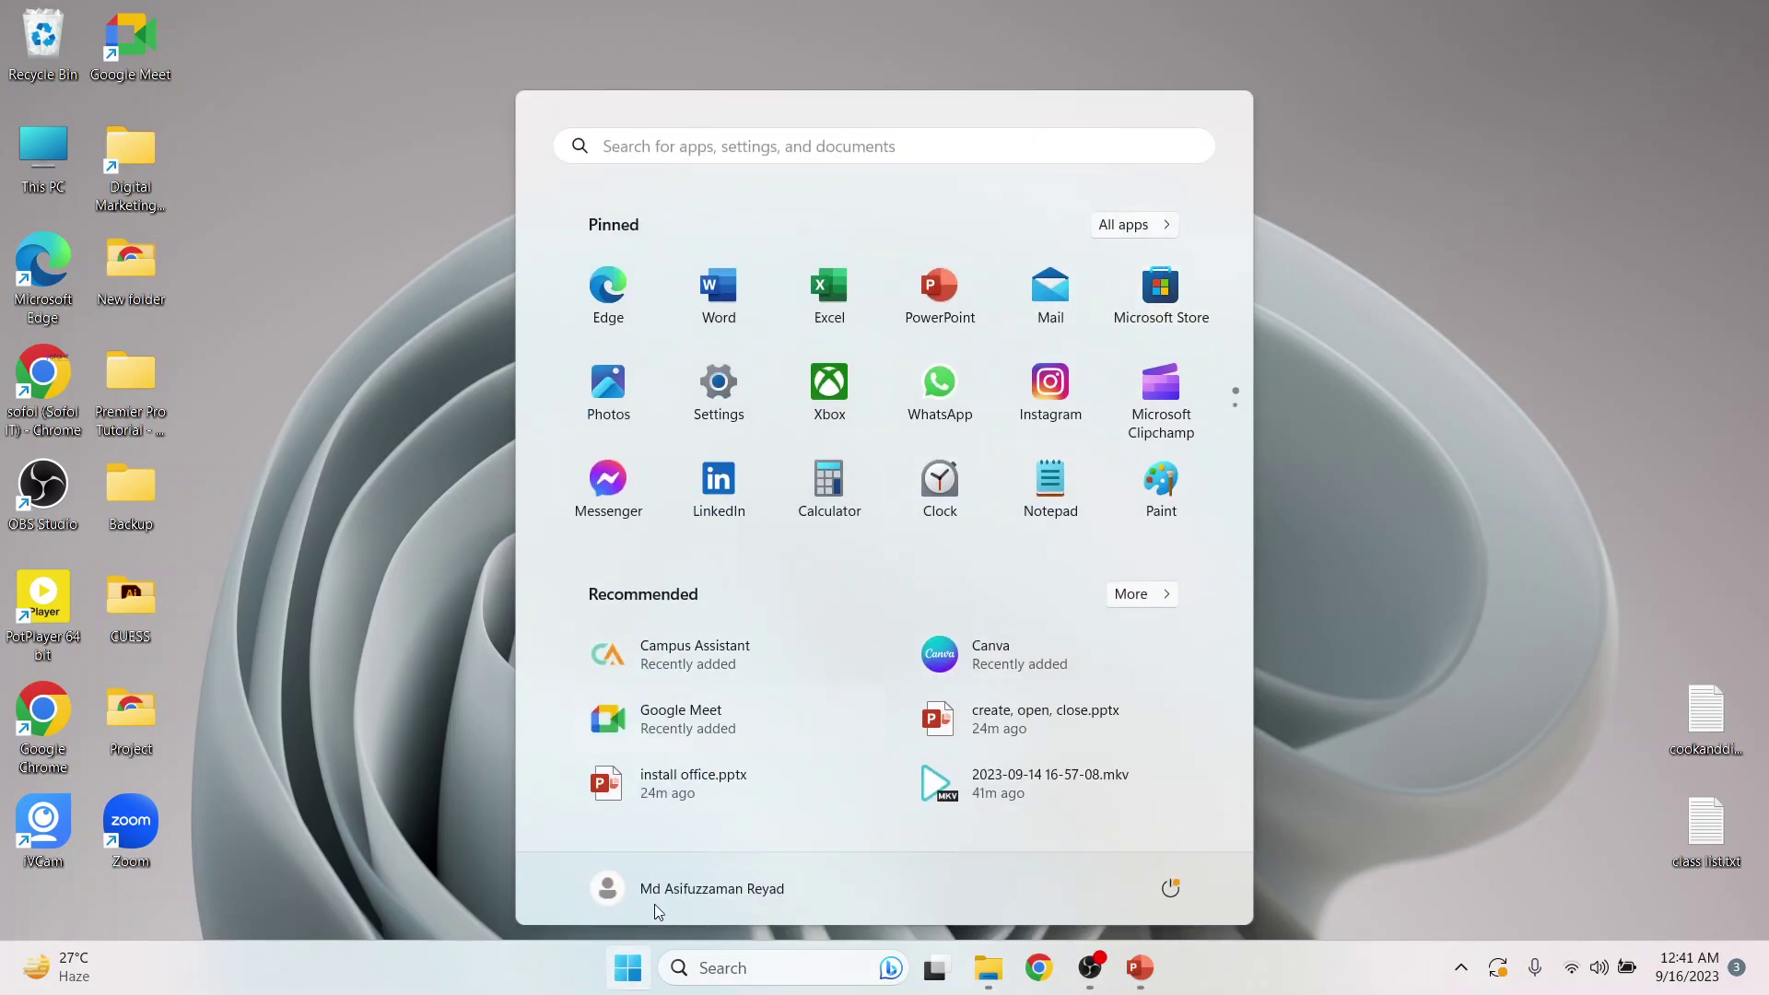
{"action": "left_click", "coordinate": [1133, 225]}
{"action": "scroll", "coordinate": [734, 365], "scroll_direction": "down", "scroll_amount": 2}
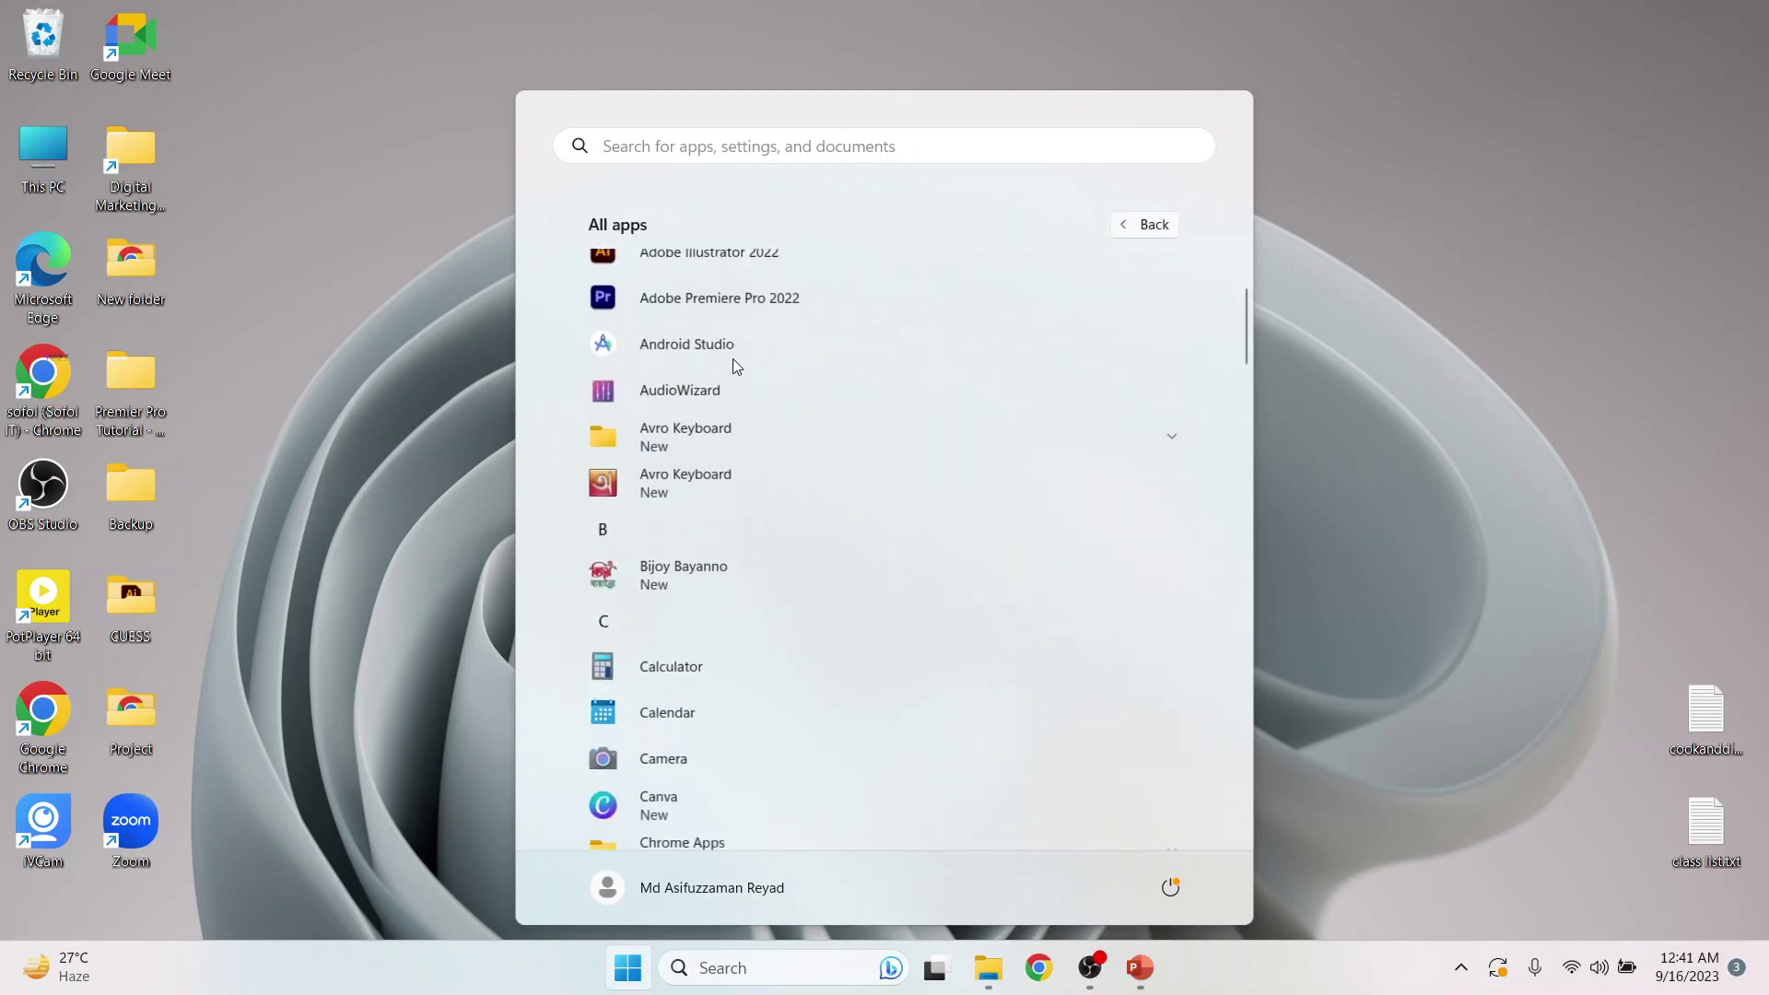
{"action": "scroll", "coordinate": [734, 365], "scroll_direction": "down", "scroll_amount": 3}
{"action": "scroll", "coordinate": [733, 373], "scroll_direction": "down", "scroll_amount": 3}
{"action": "scroll", "coordinate": [723, 442], "scroll_direction": "down", "scroll_amount": 4}
{"action": "scroll", "coordinate": [715, 521], "scroll_direction": "up", "scroll_amount": 3}
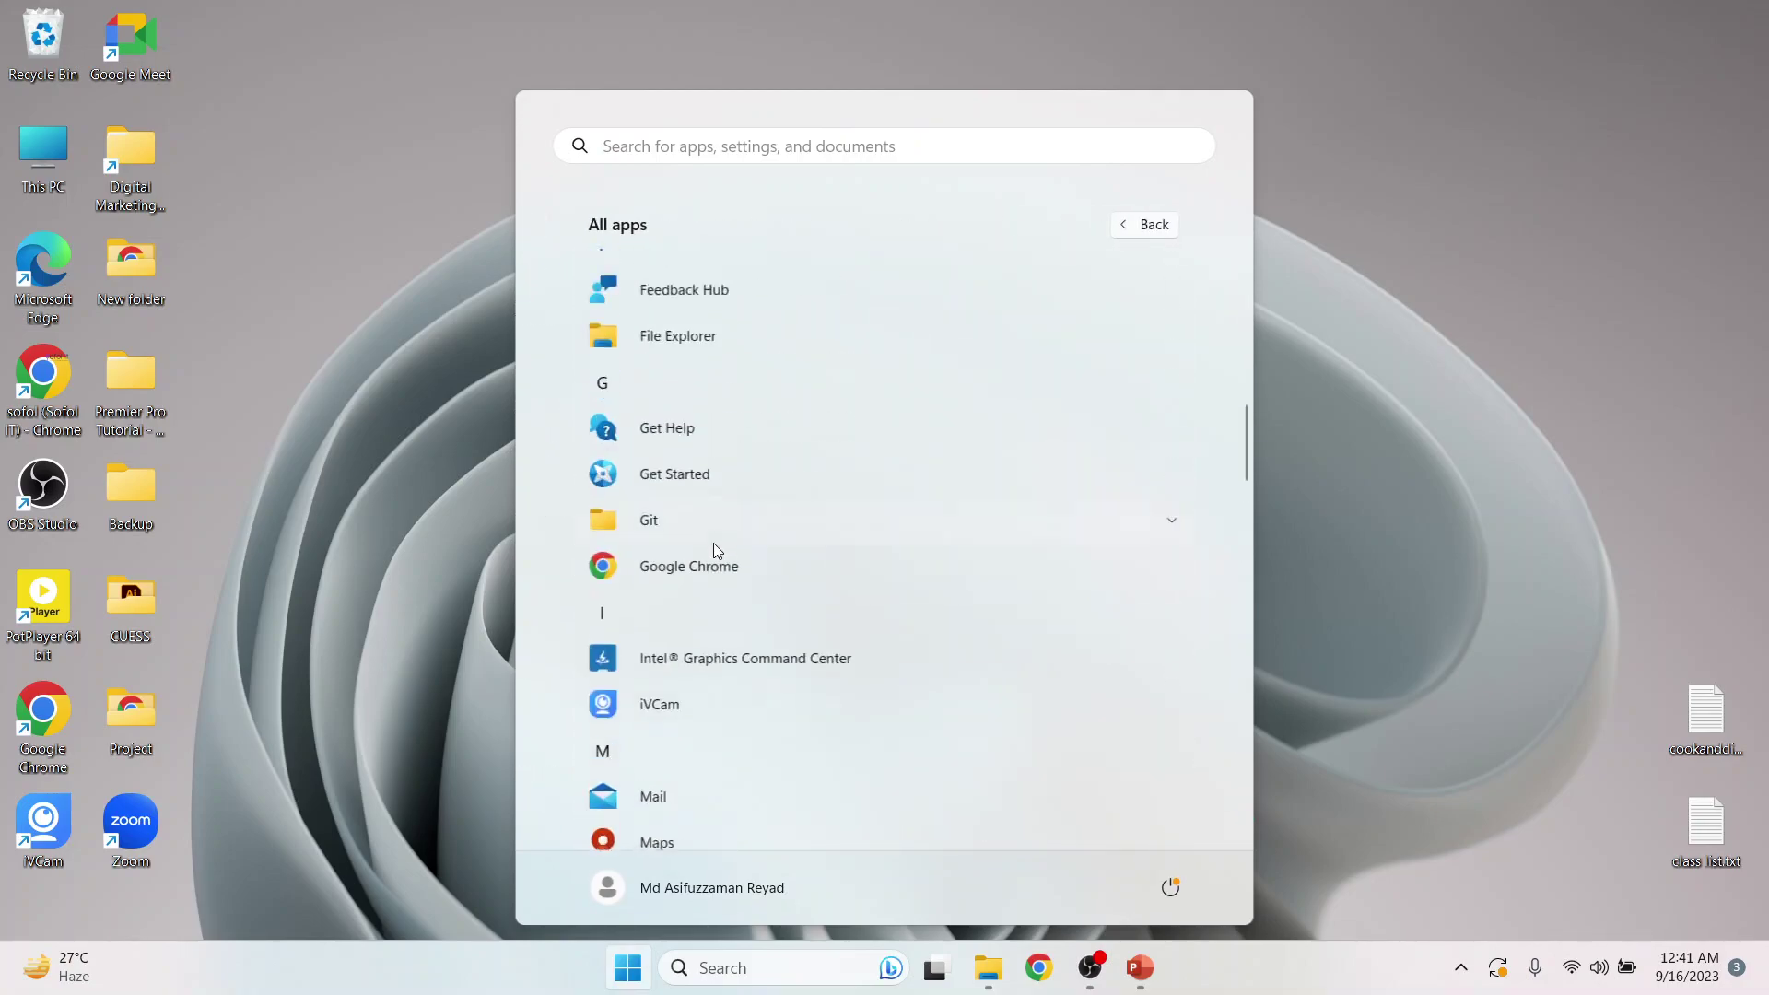
{"action": "scroll", "coordinate": [715, 553], "scroll_direction": "up", "scroll_amount": 1}
{"action": "left_click", "coordinate": [737, 980]}
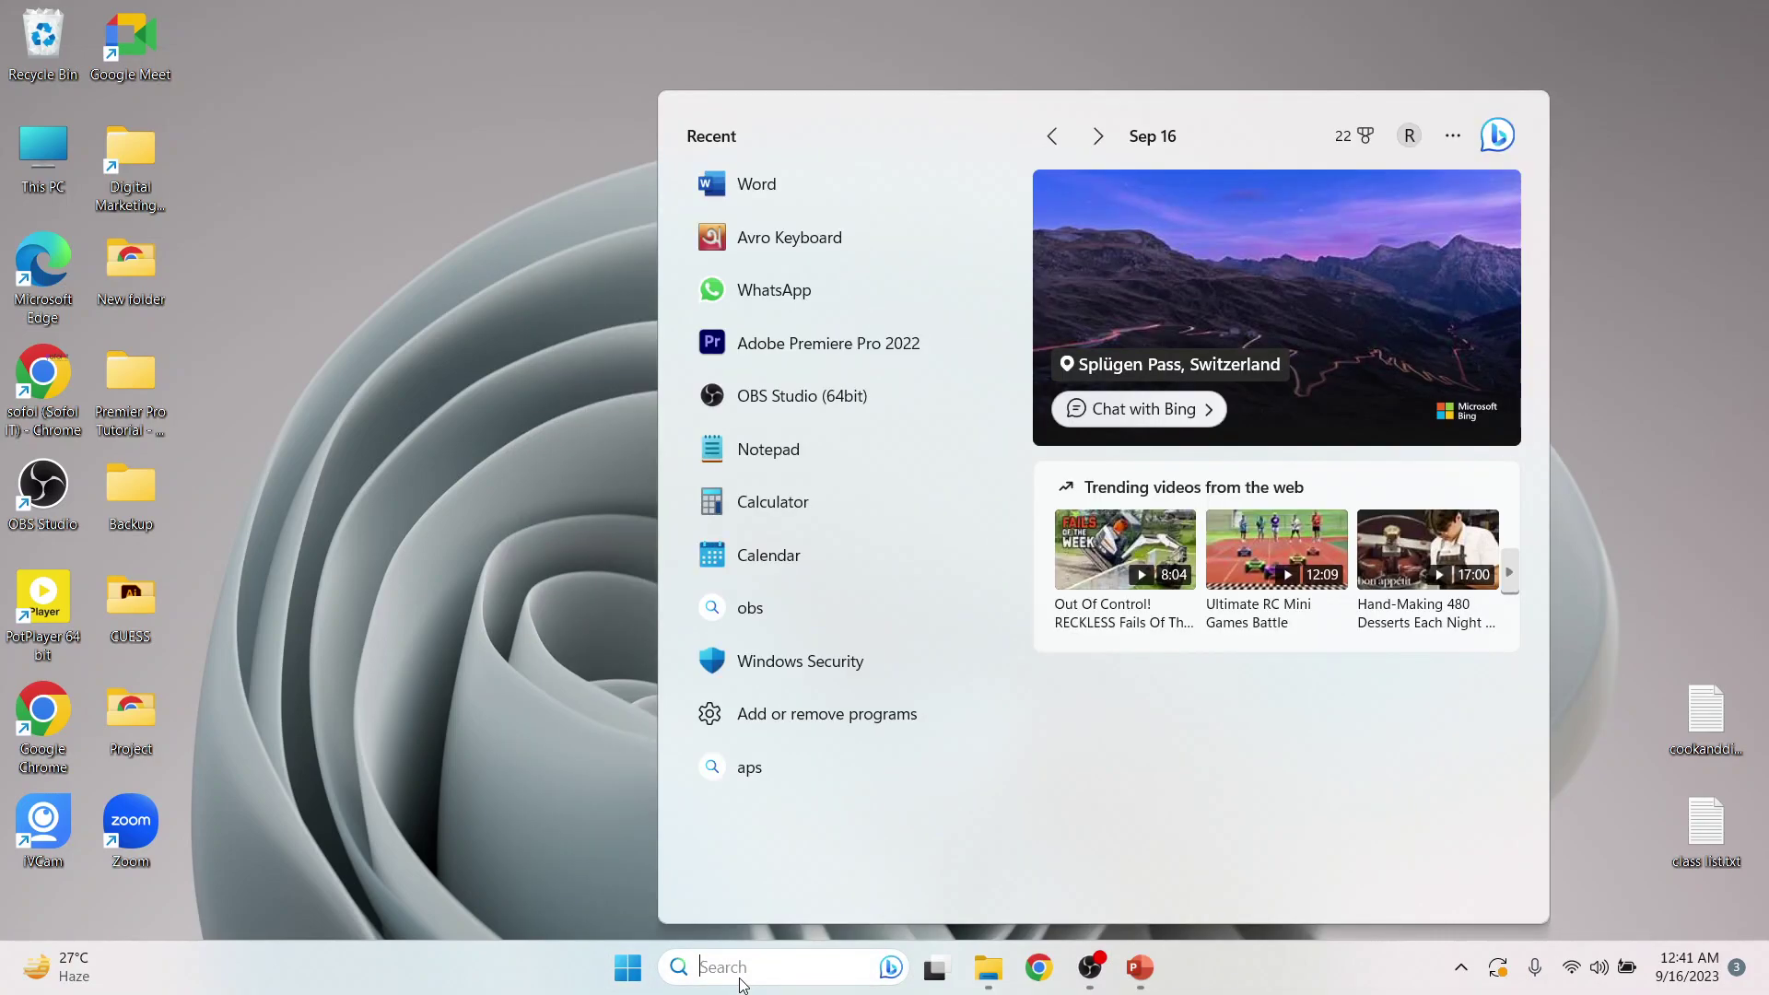
{"action": "type", "text": "word"}
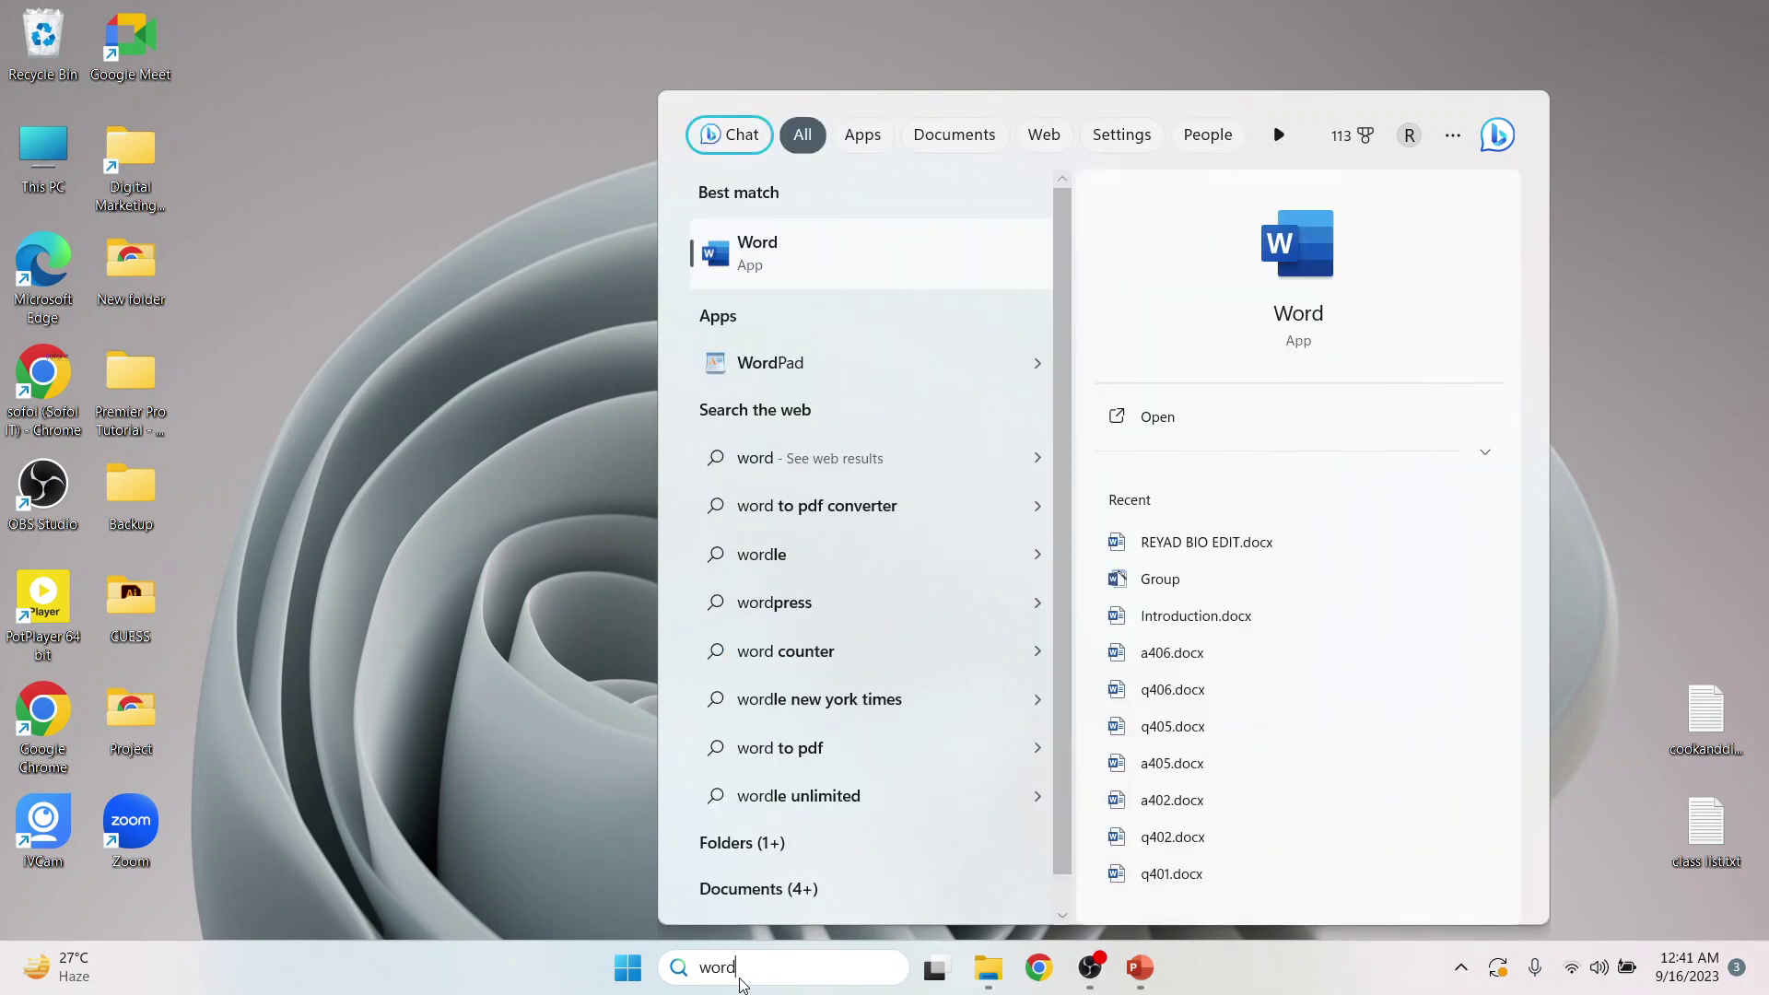
{"action": "left_click", "coordinate": [785, 257]}
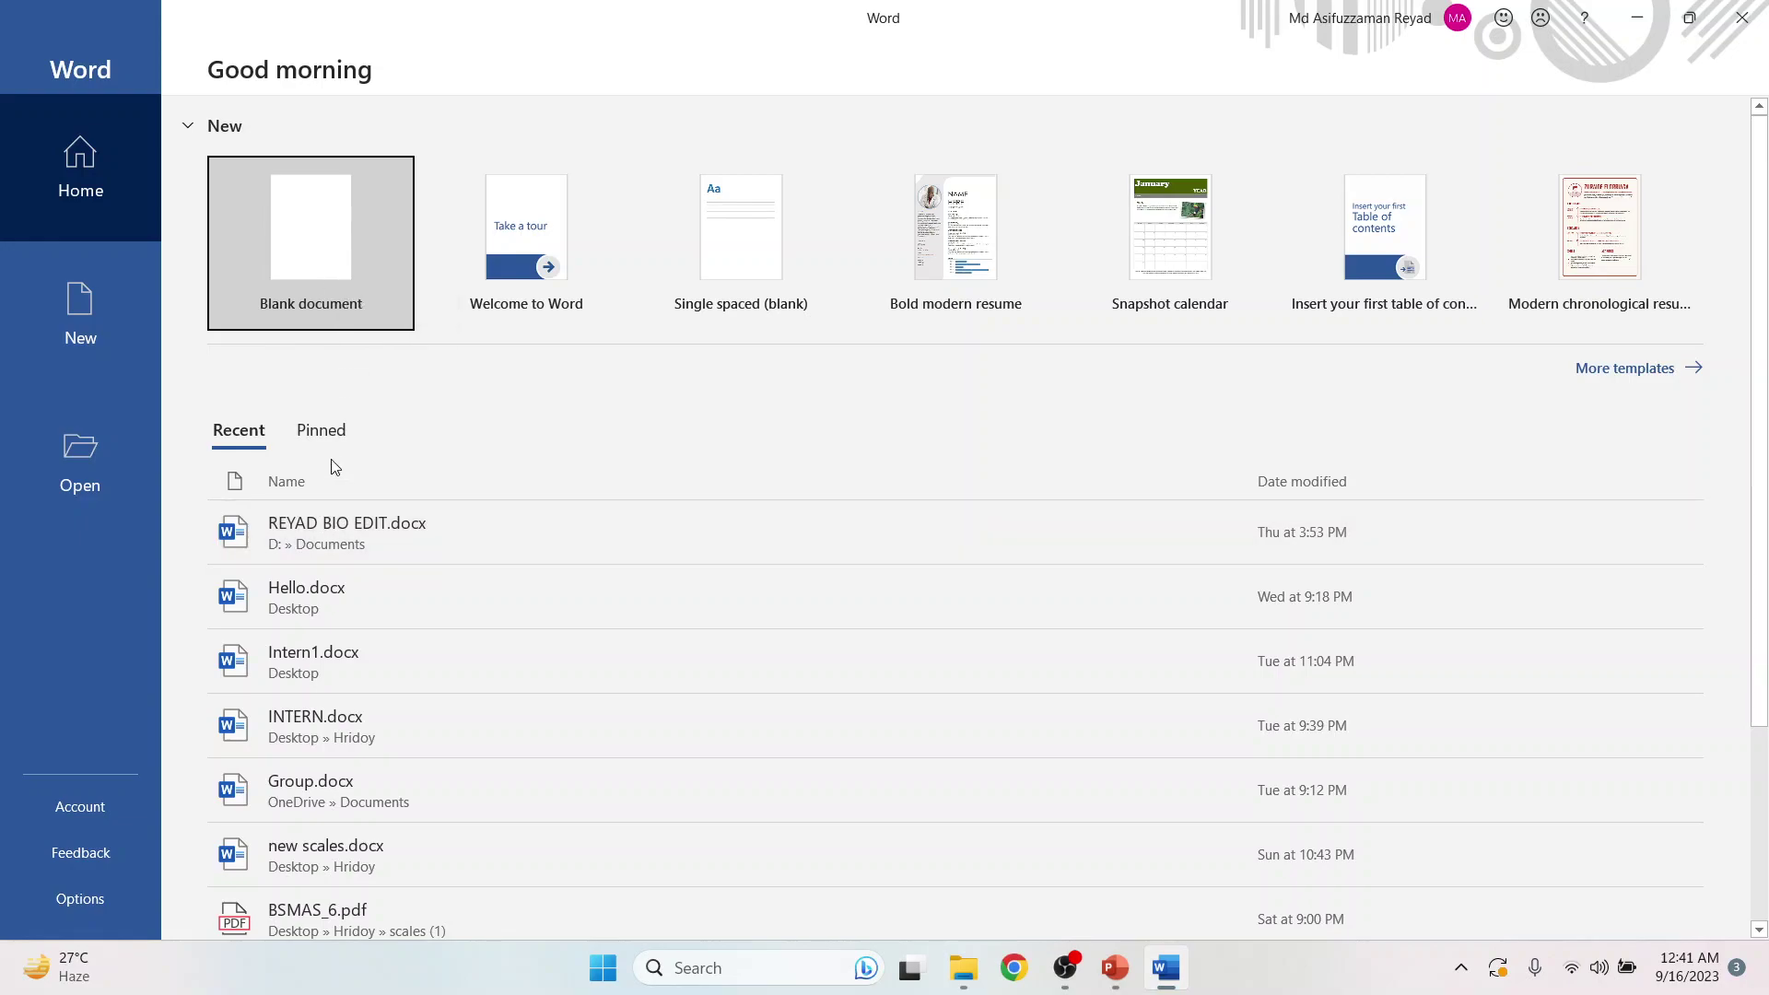
Create a blank document and type 'Hello' on its first line
{"action": "scroll", "coordinate": [368, 667], "scroll_direction": "down", "scroll_amount": 3}
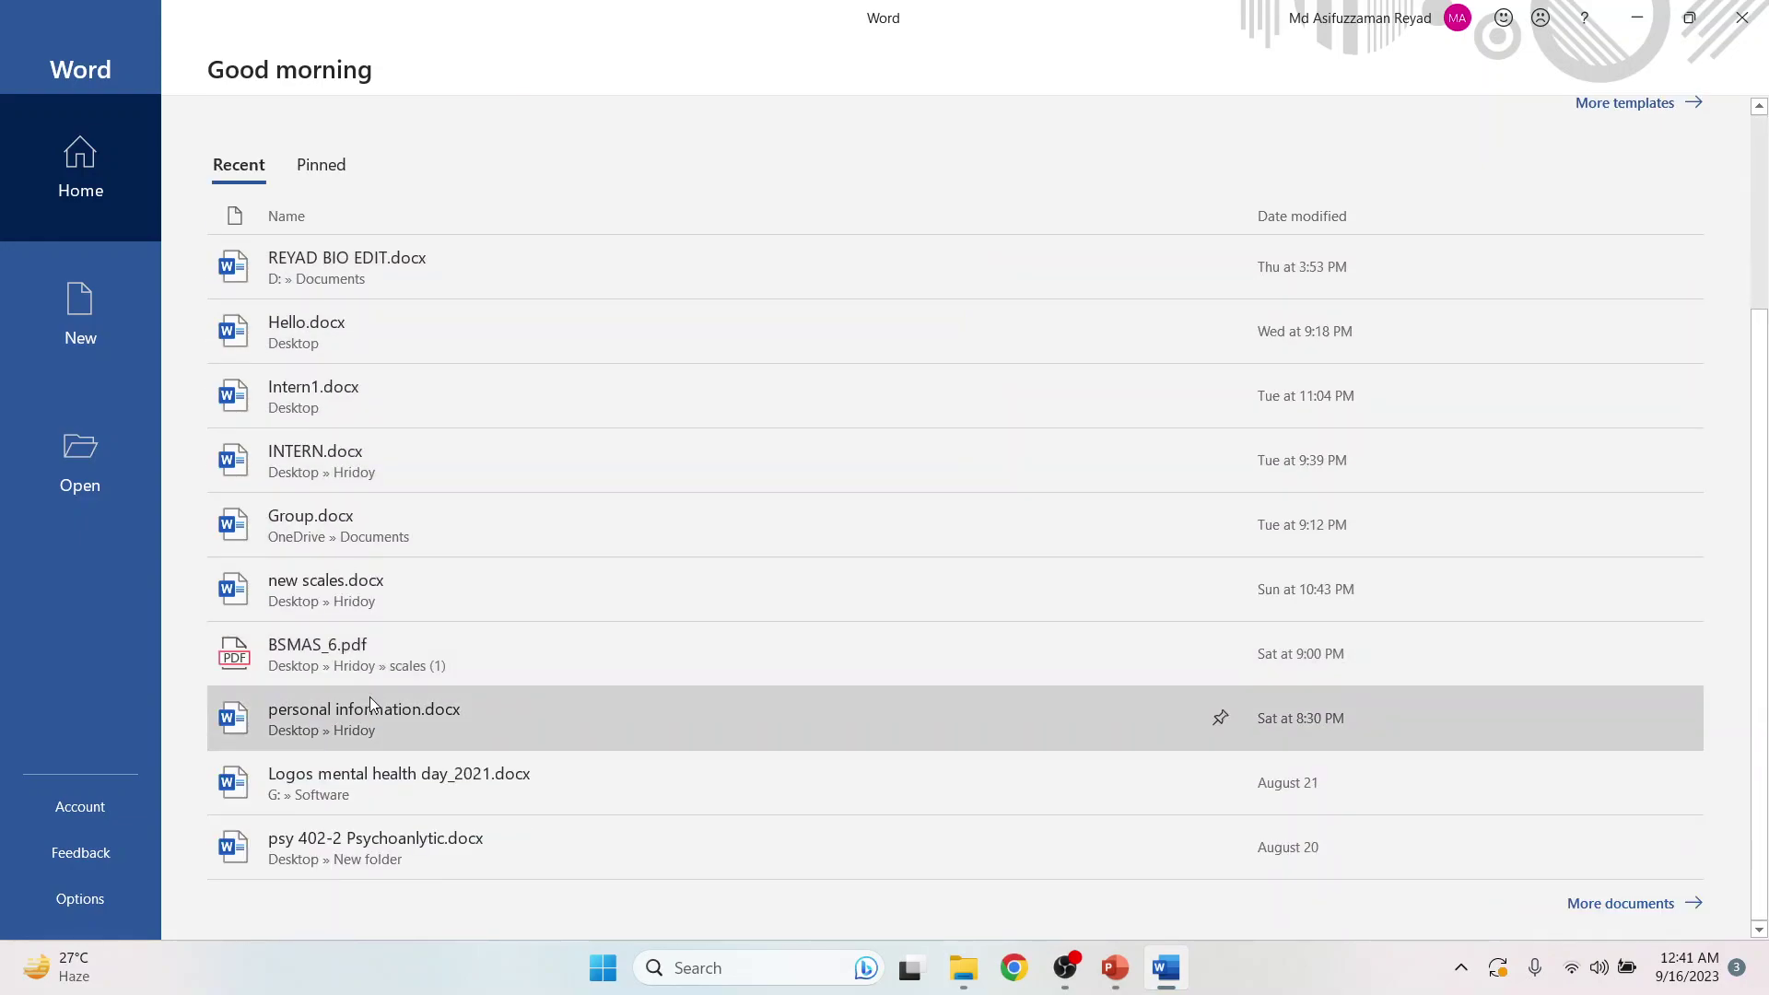
{"action": "scroll", "coordinate": [368, 696], "scroll_direction": "up", "scroll_amount": 3}
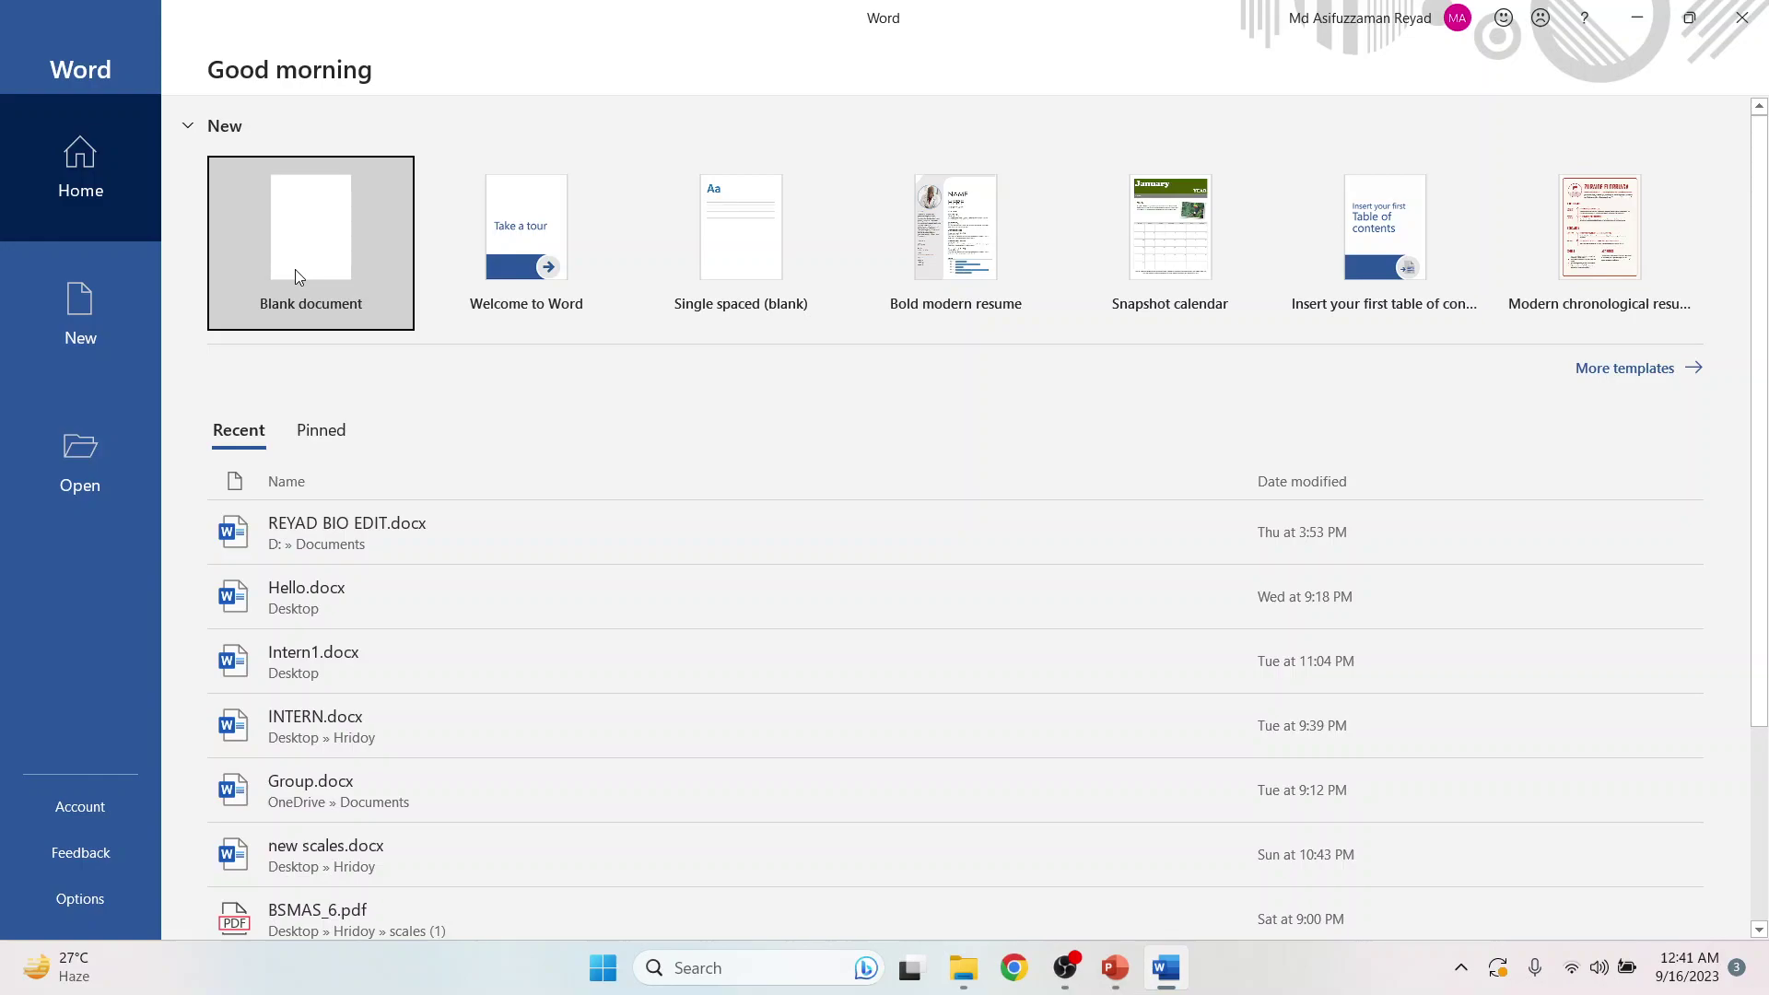
{"action": "left_click", "coordinate": [294, 269]}
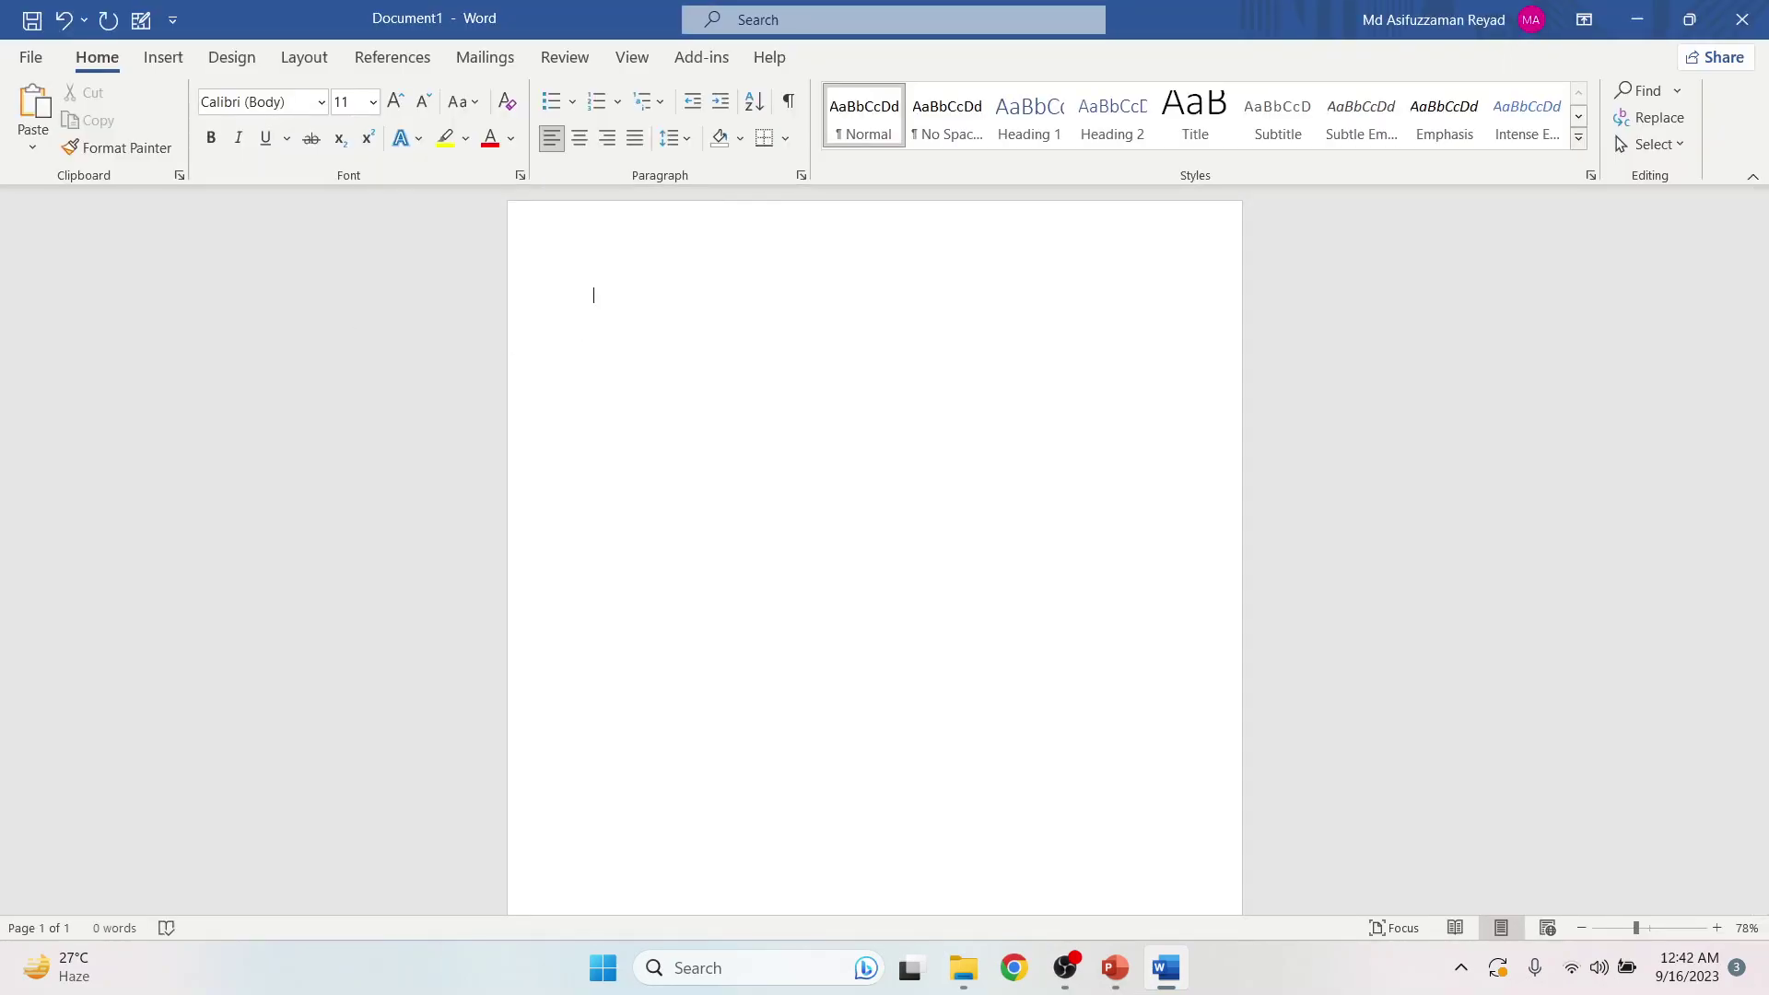
{"action": "type", "text": "He"}
{"action": "type", "text": "llo"}
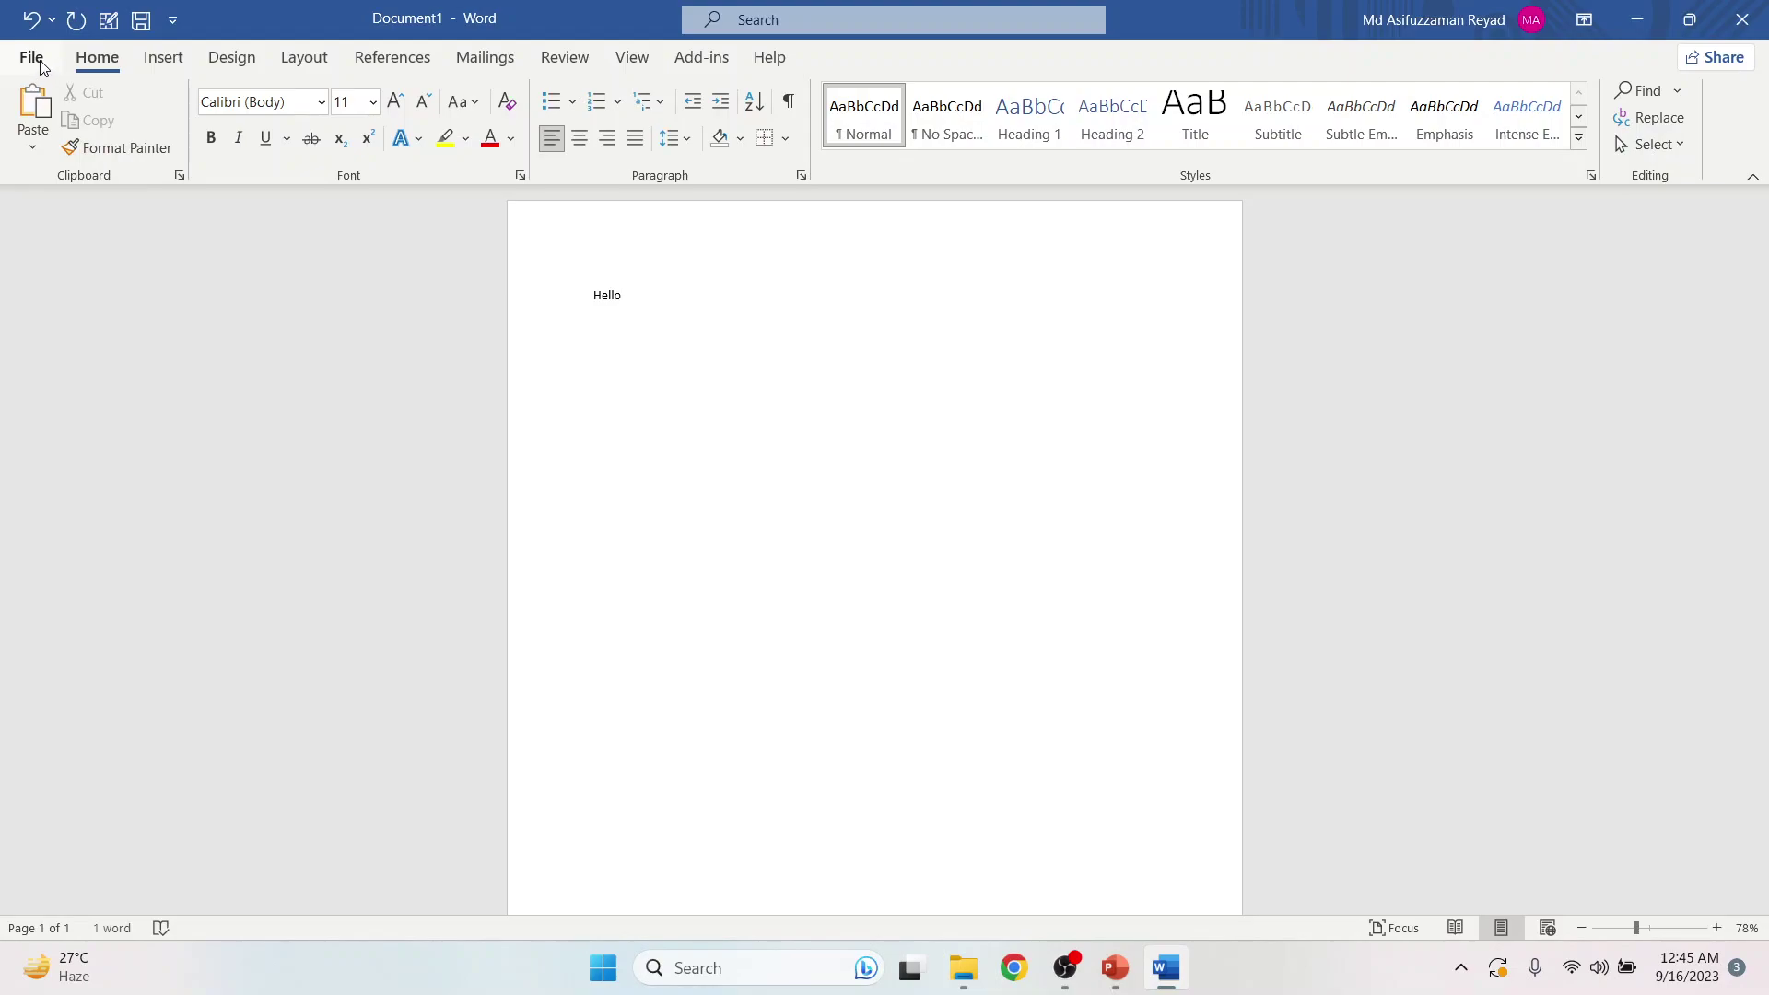
Start saving the new document and choose the Documents folder as its location
{"action": "left_click", "coordinate": [41, 66]}
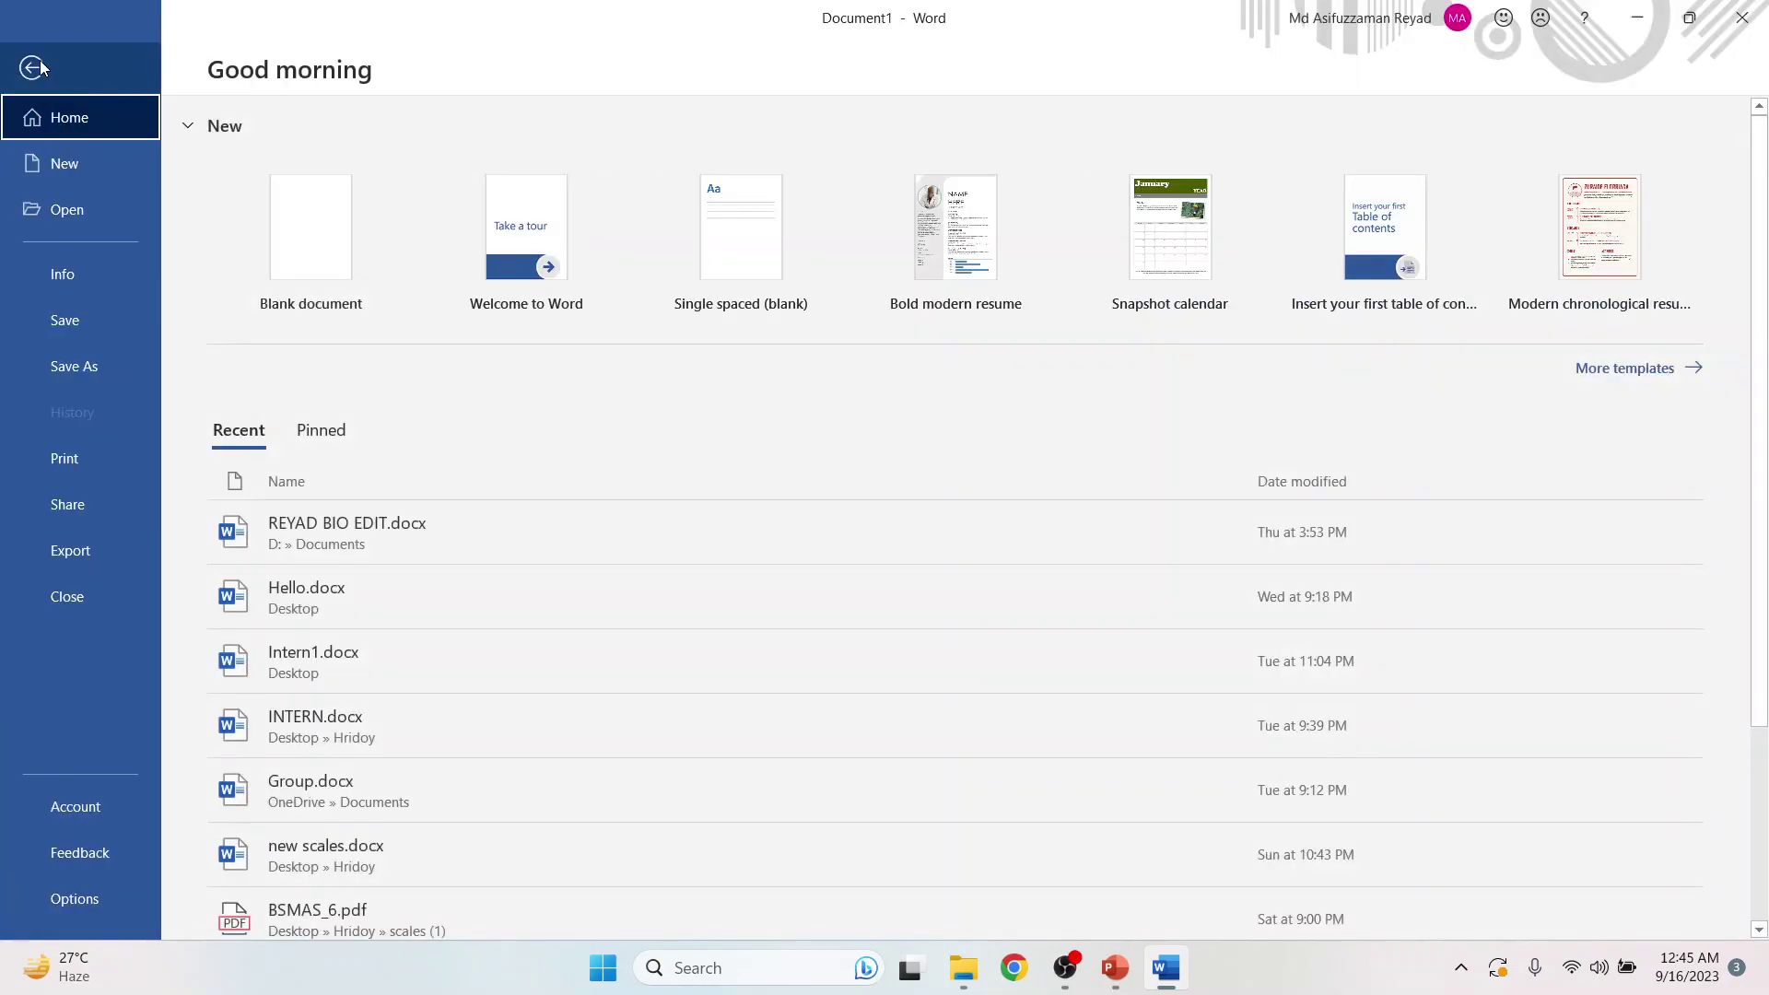
{"action": "left_click", "coordinate": [79, 328]}
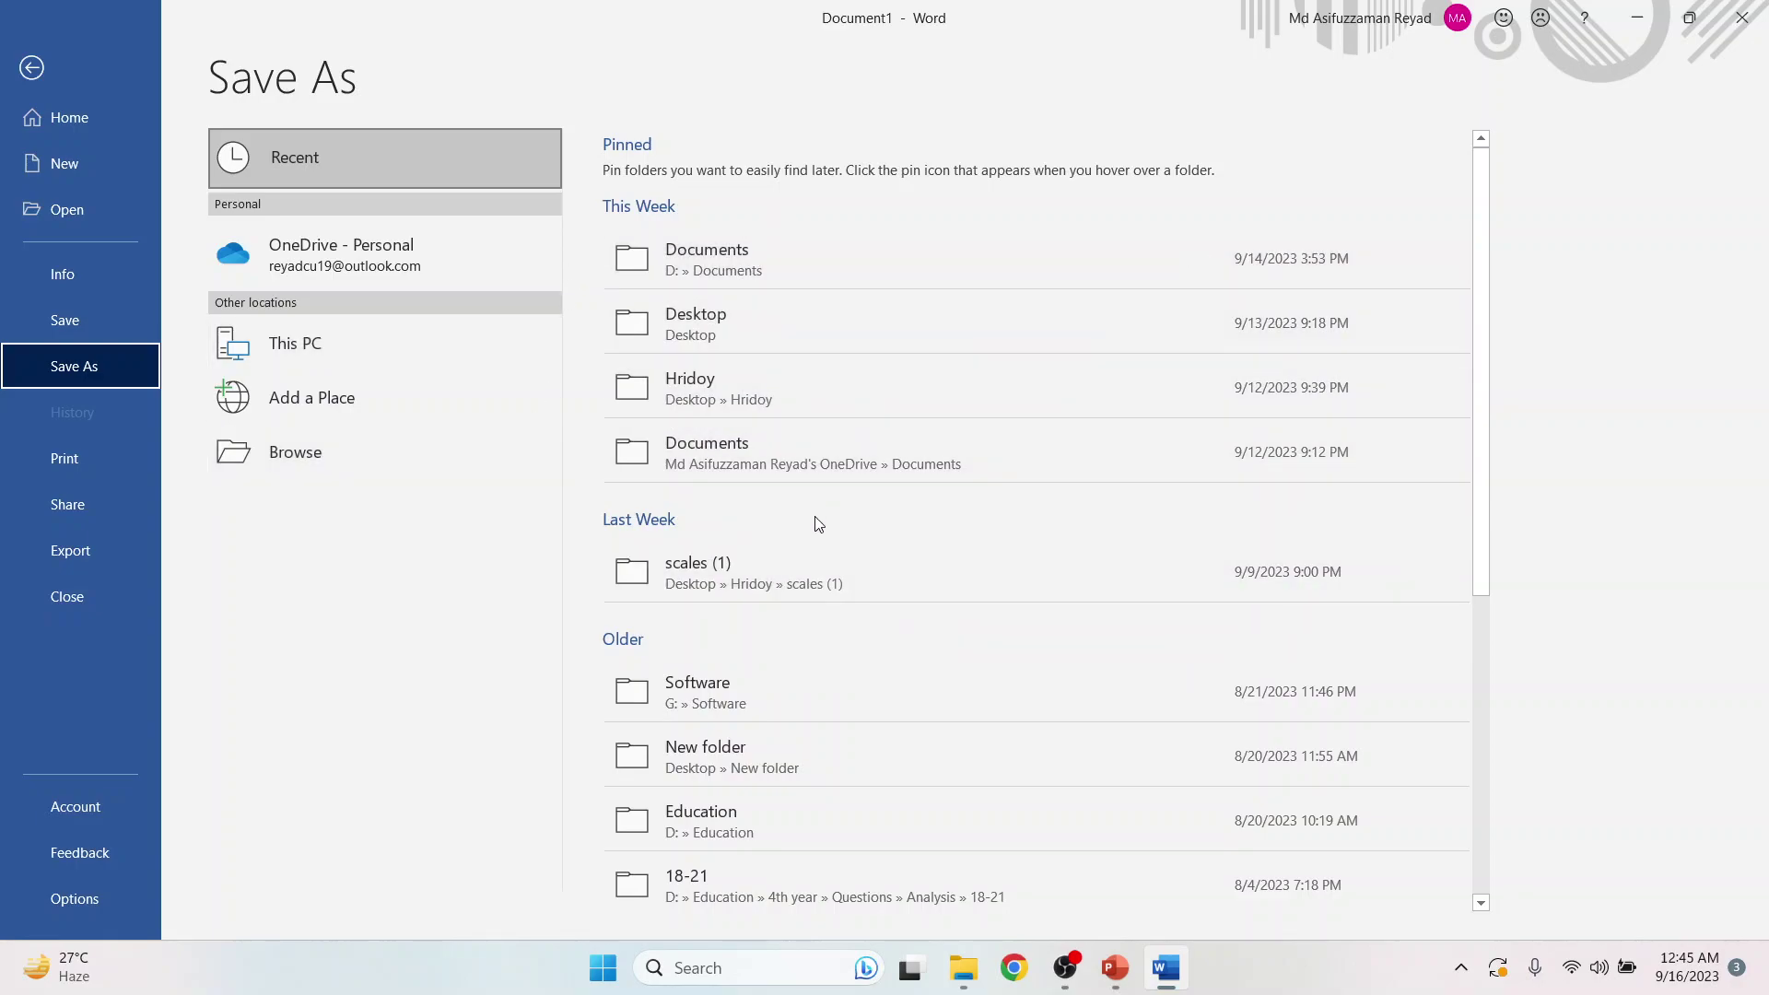
{"action": "left_click", "coordinate": [280, 455]}
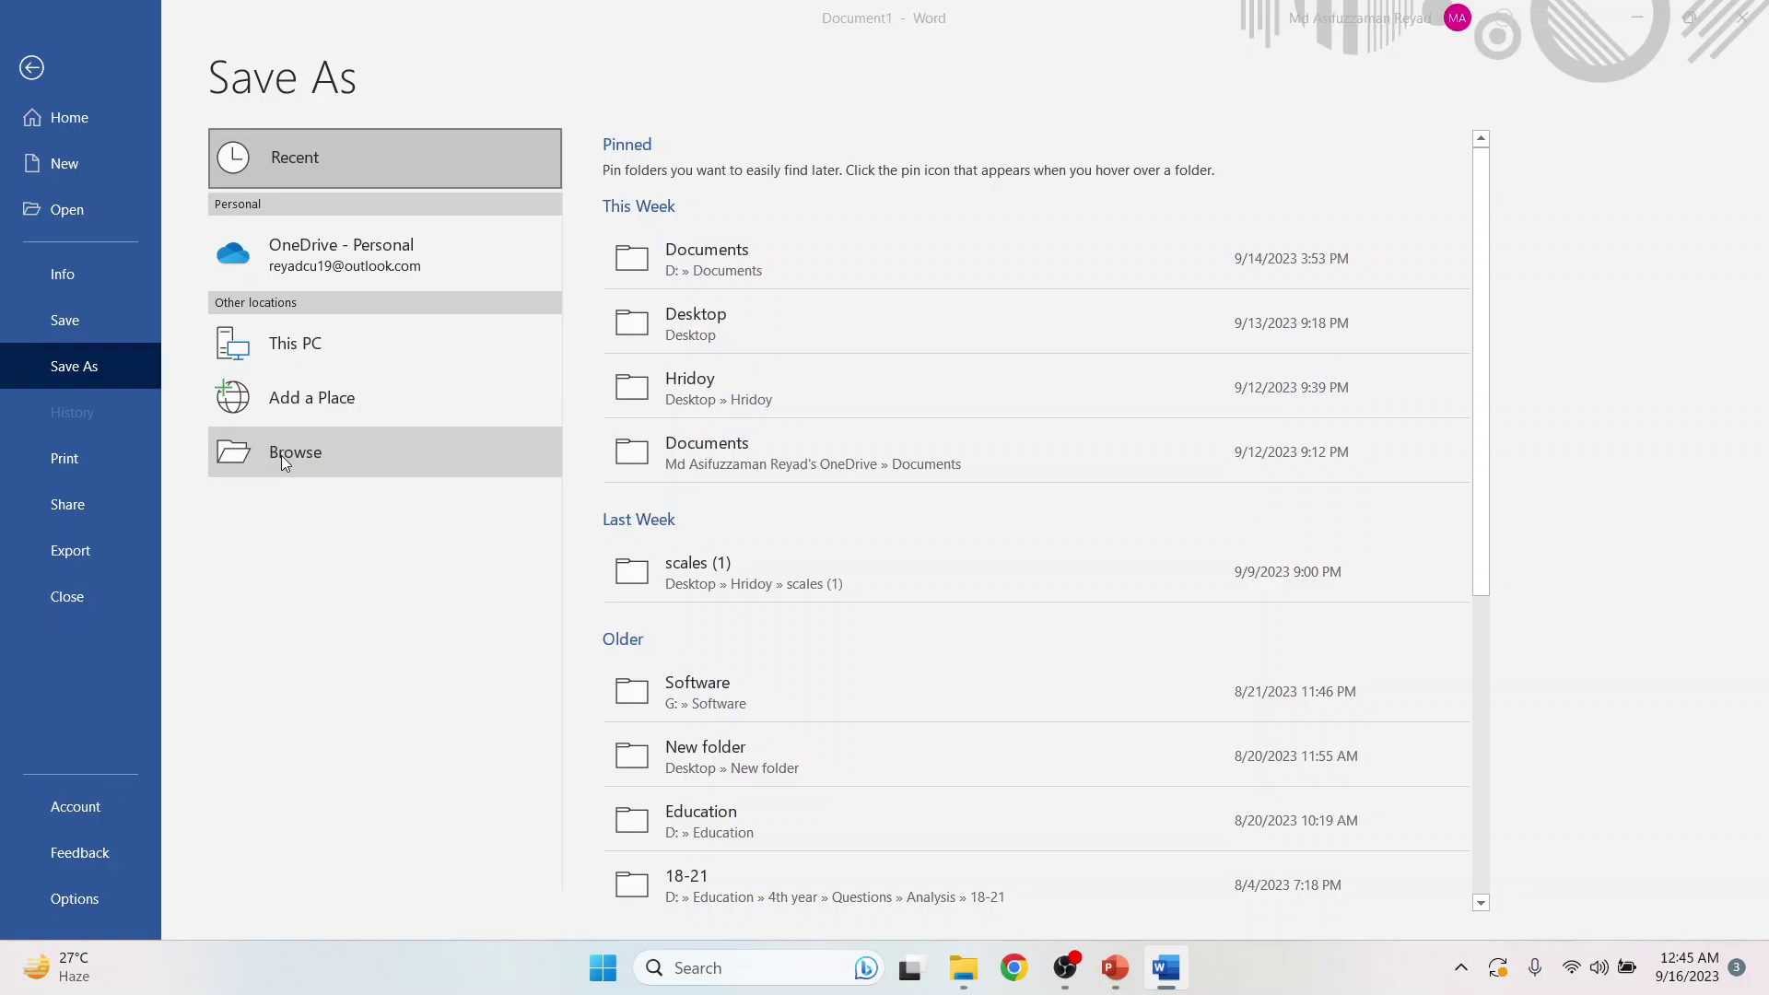
{"action": "scroll", "coordinate": [534, 369], "scroll_direction": "down", "scroll_amount": 3}
{"action": "scroll", "coordinate": [530, 378], "scroll_direction": "down", "scroll_amount": 1}
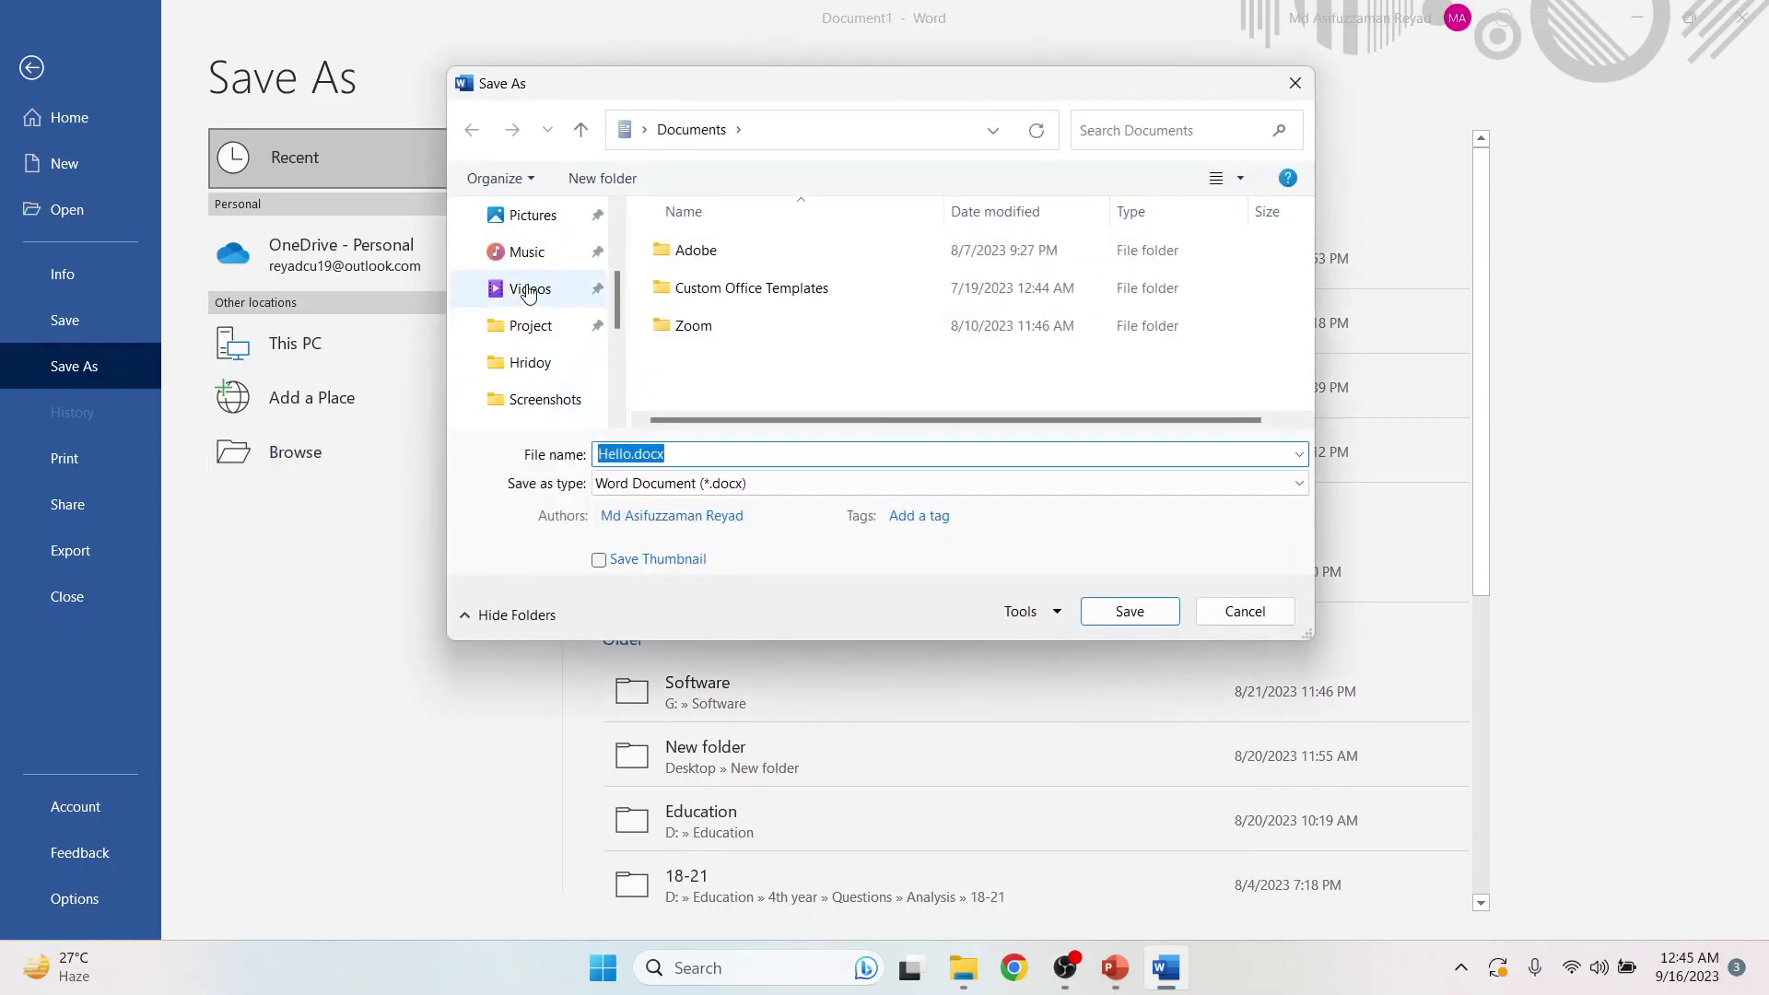
{"action": "scroll", "coordinate": [525, 387], "scroll_direction": "down", "scroll_amount": 2}
{"action": "scroll", "coordinate": [521, 392], "scroll_direction": "down", "scroll_amount": 2}
{"action": "scroll", "coordinate": [521, 391], "scroll_direction": "down", "scroll_amount": 1}
{"action": "scroll", "coordinate": [532, 387], "scroll_direction": "up", "scroll_amount": 3}
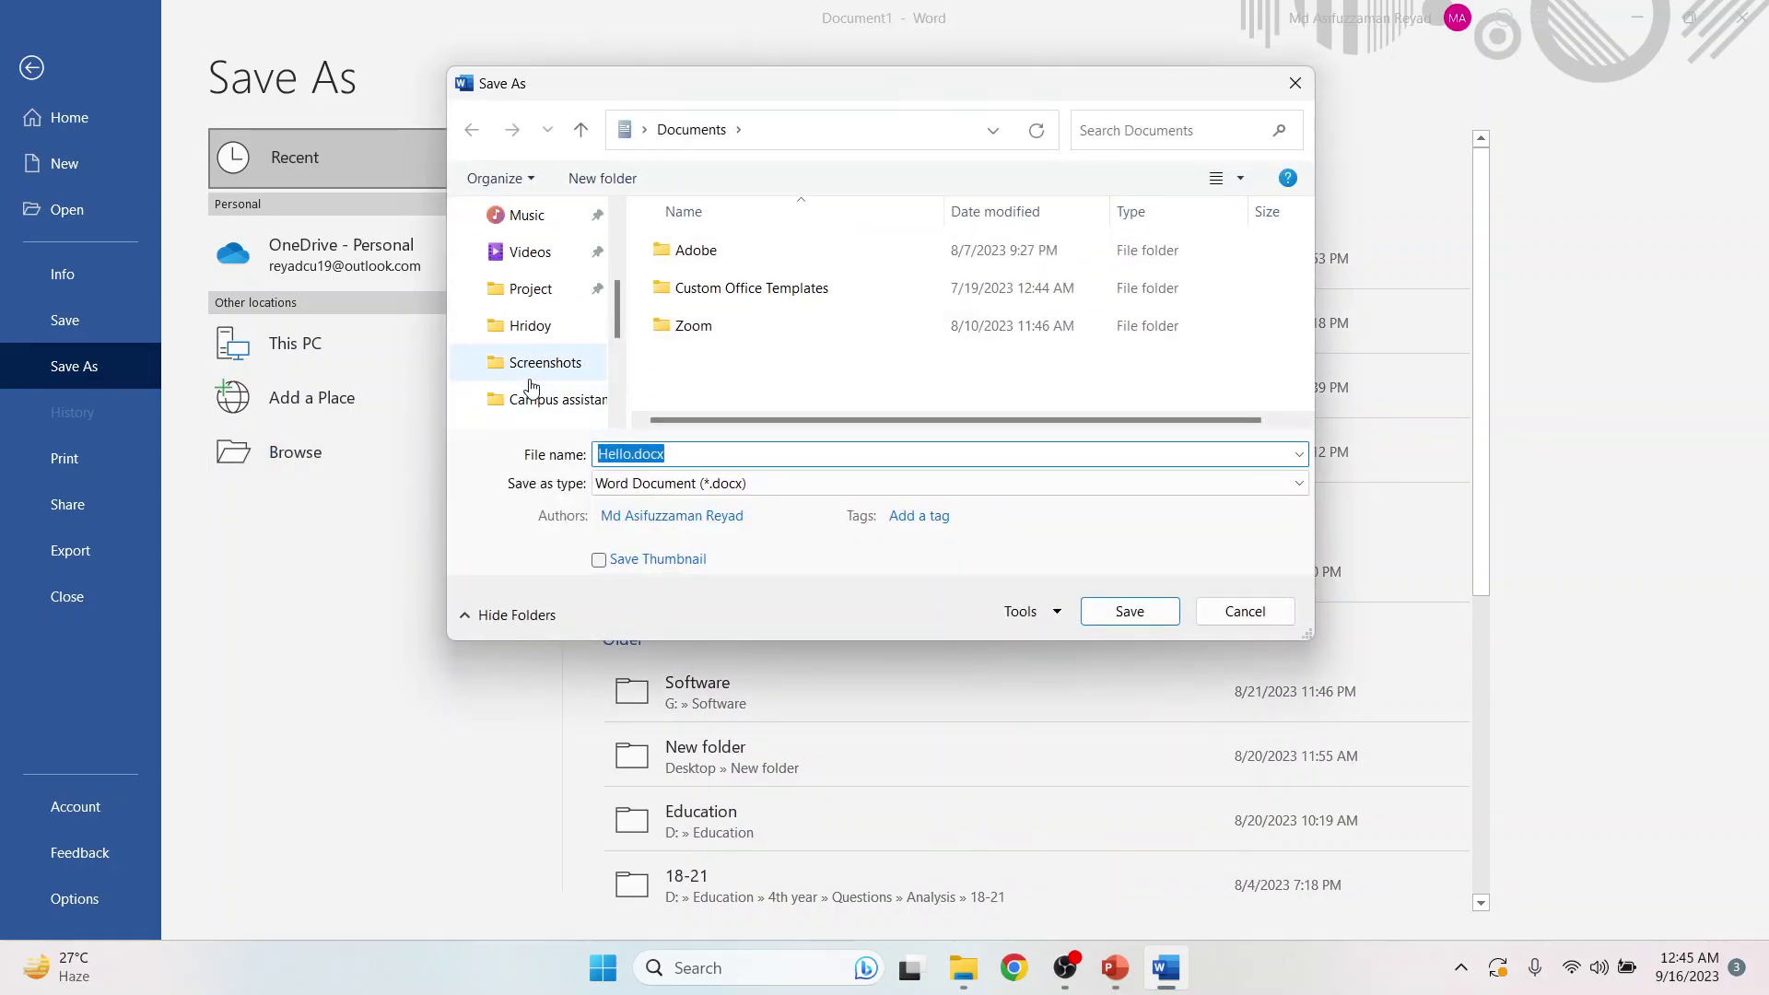
{"action": "scroll", "coordinate": [543, 364], "scroll_direction": "up", "scroll_amount": 1}
{"action": "scroll", "coordinate": [561, 318], "scroll_direction": "up", "scroll_amount": 1}
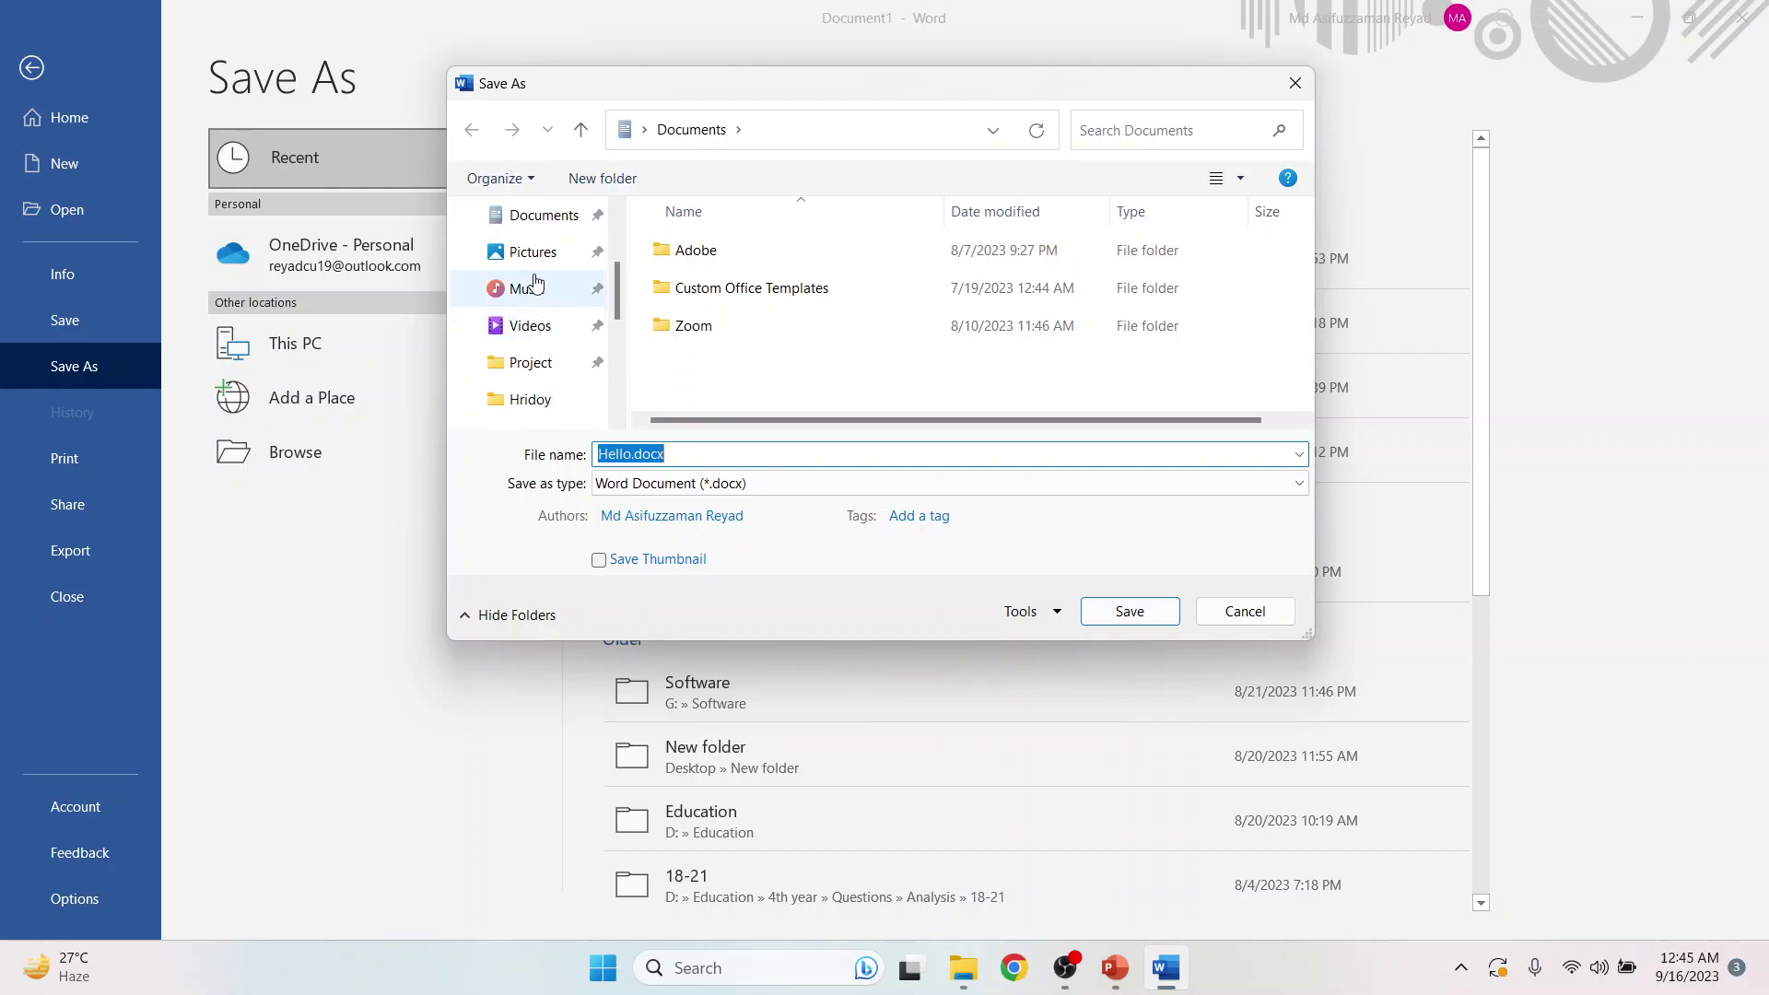
{"action": "scroll", "coordinate": [525, 281], "scroll_direction": "down", "scroll_amount": 1}
{"action": "scroll", "coordinate": [511, 285], "scroll_direction": "up", "scroll_amount": 1}
{"action": "scroll", "coordinate": [529, 284], "scroll_direction": "up", "scroll_amount": 1}
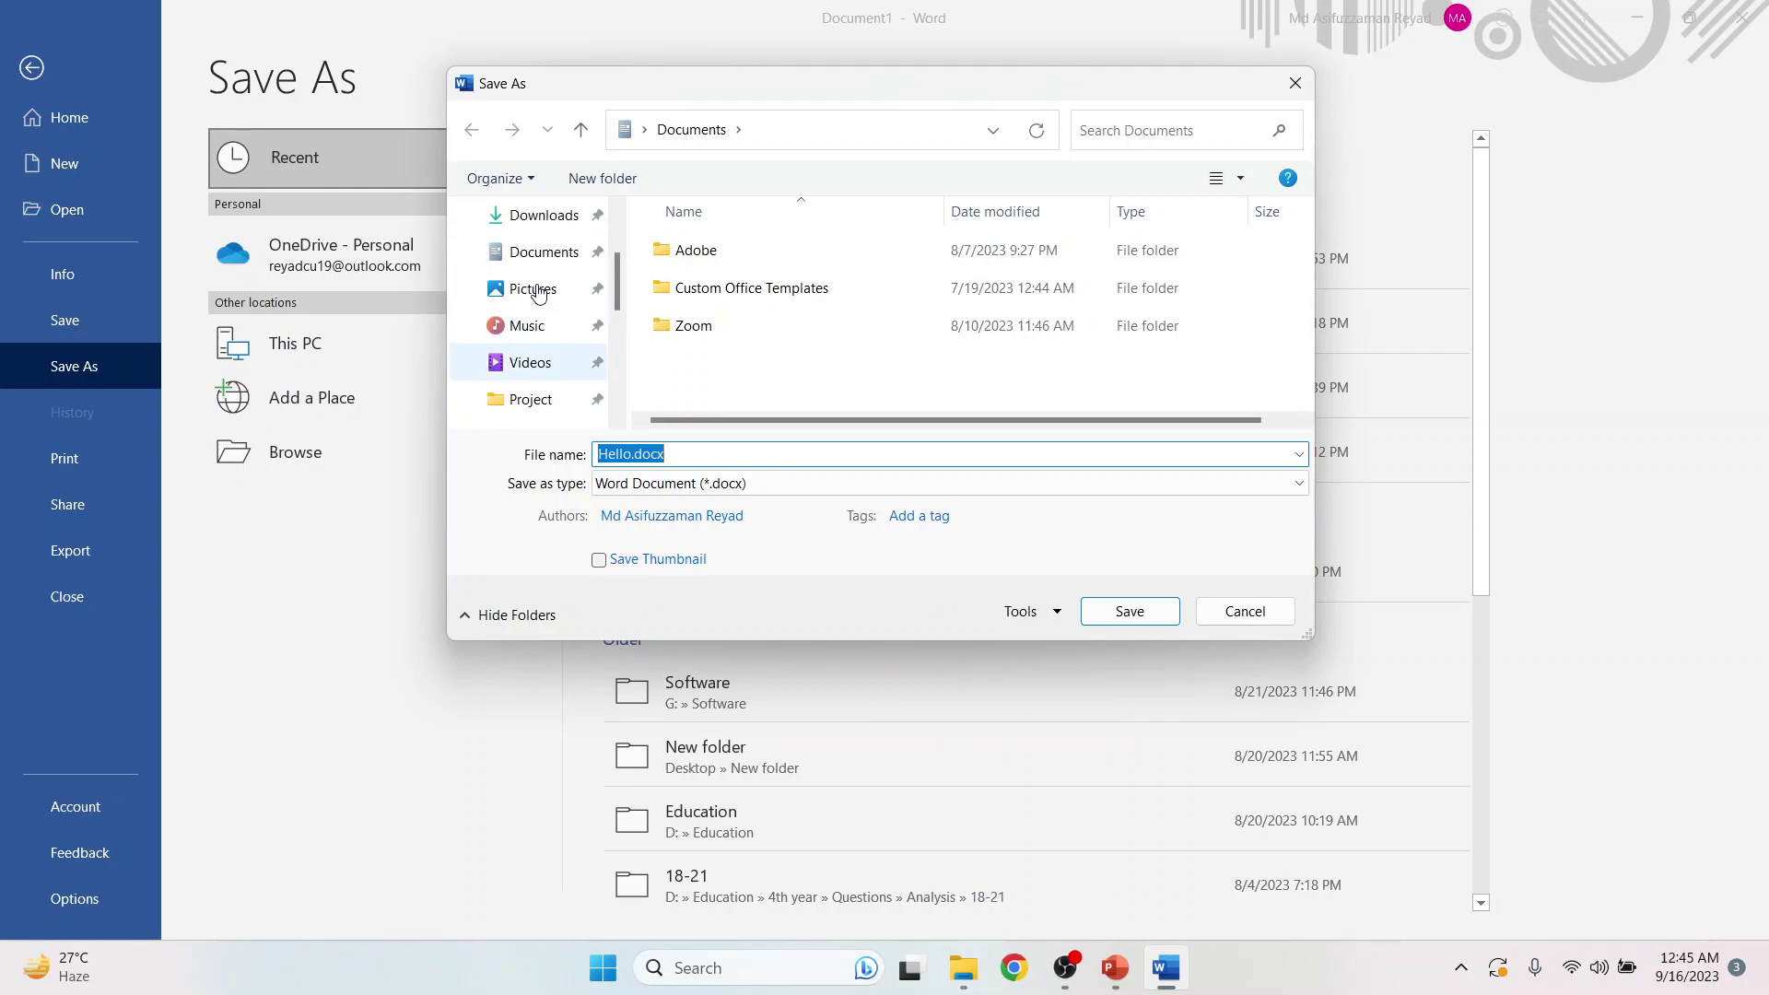
{"action": "left_click", "coordinate": [561, 258]}
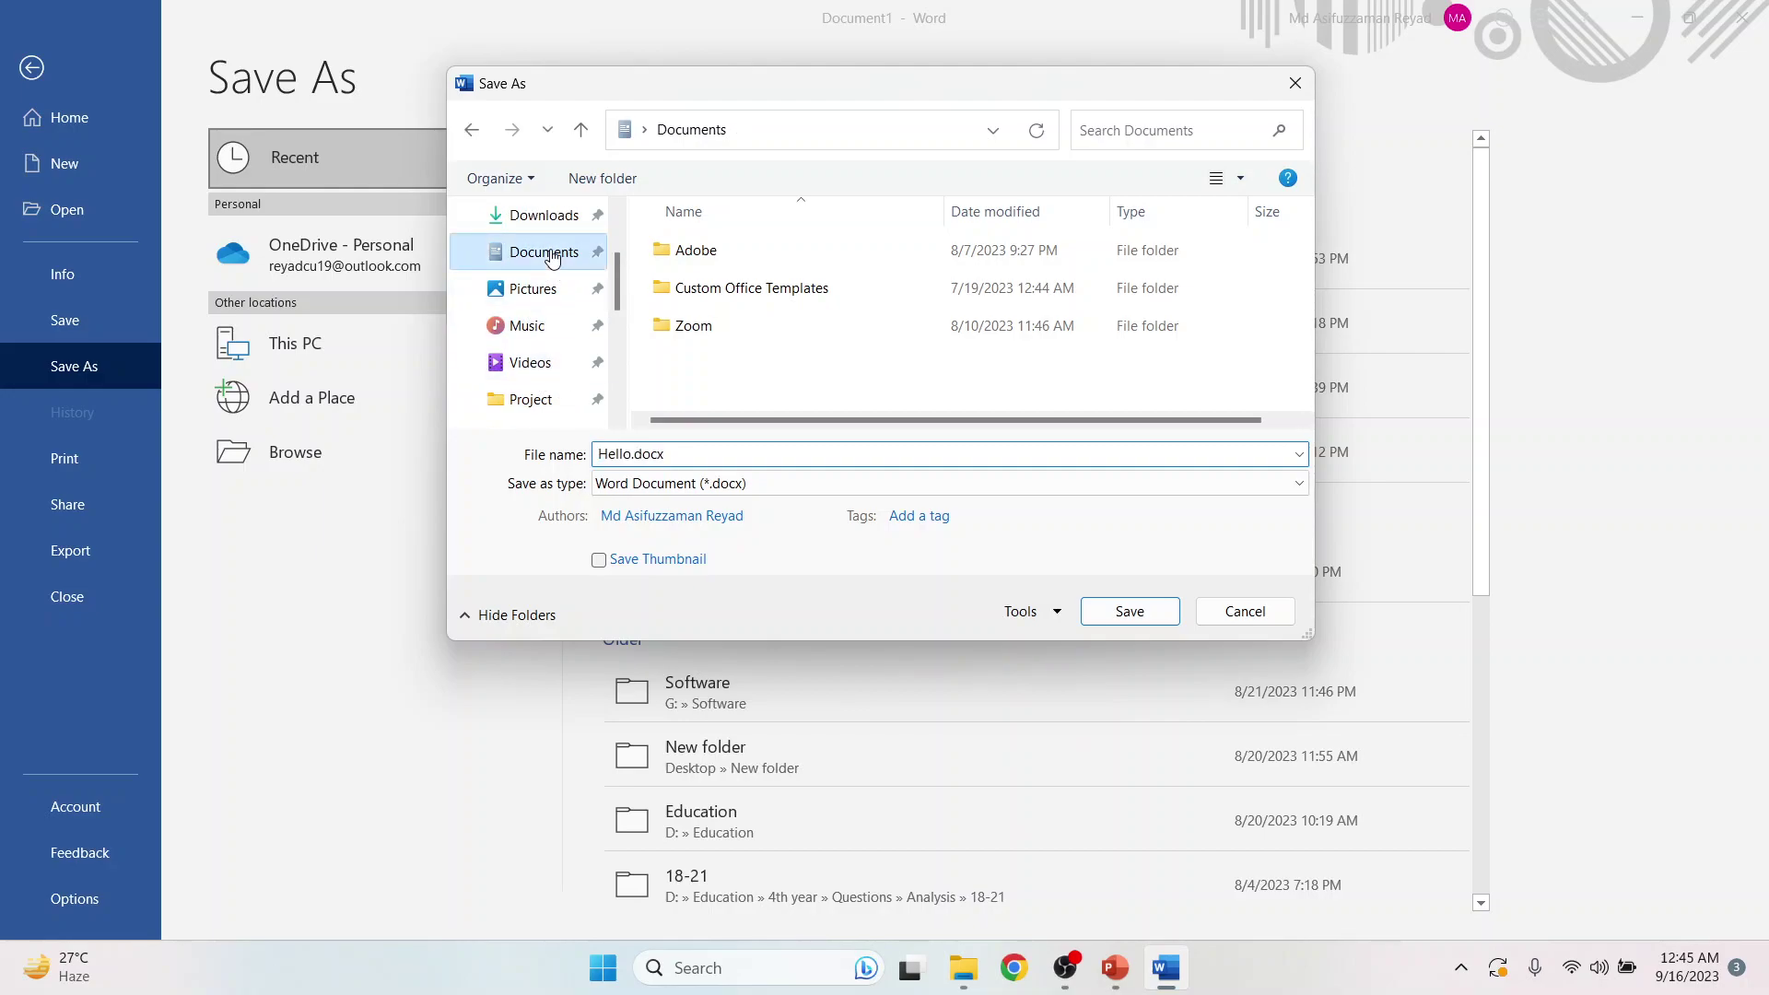
Name the file test1 and save it
{"action": "left_click", "coordinate": [629, 451]}
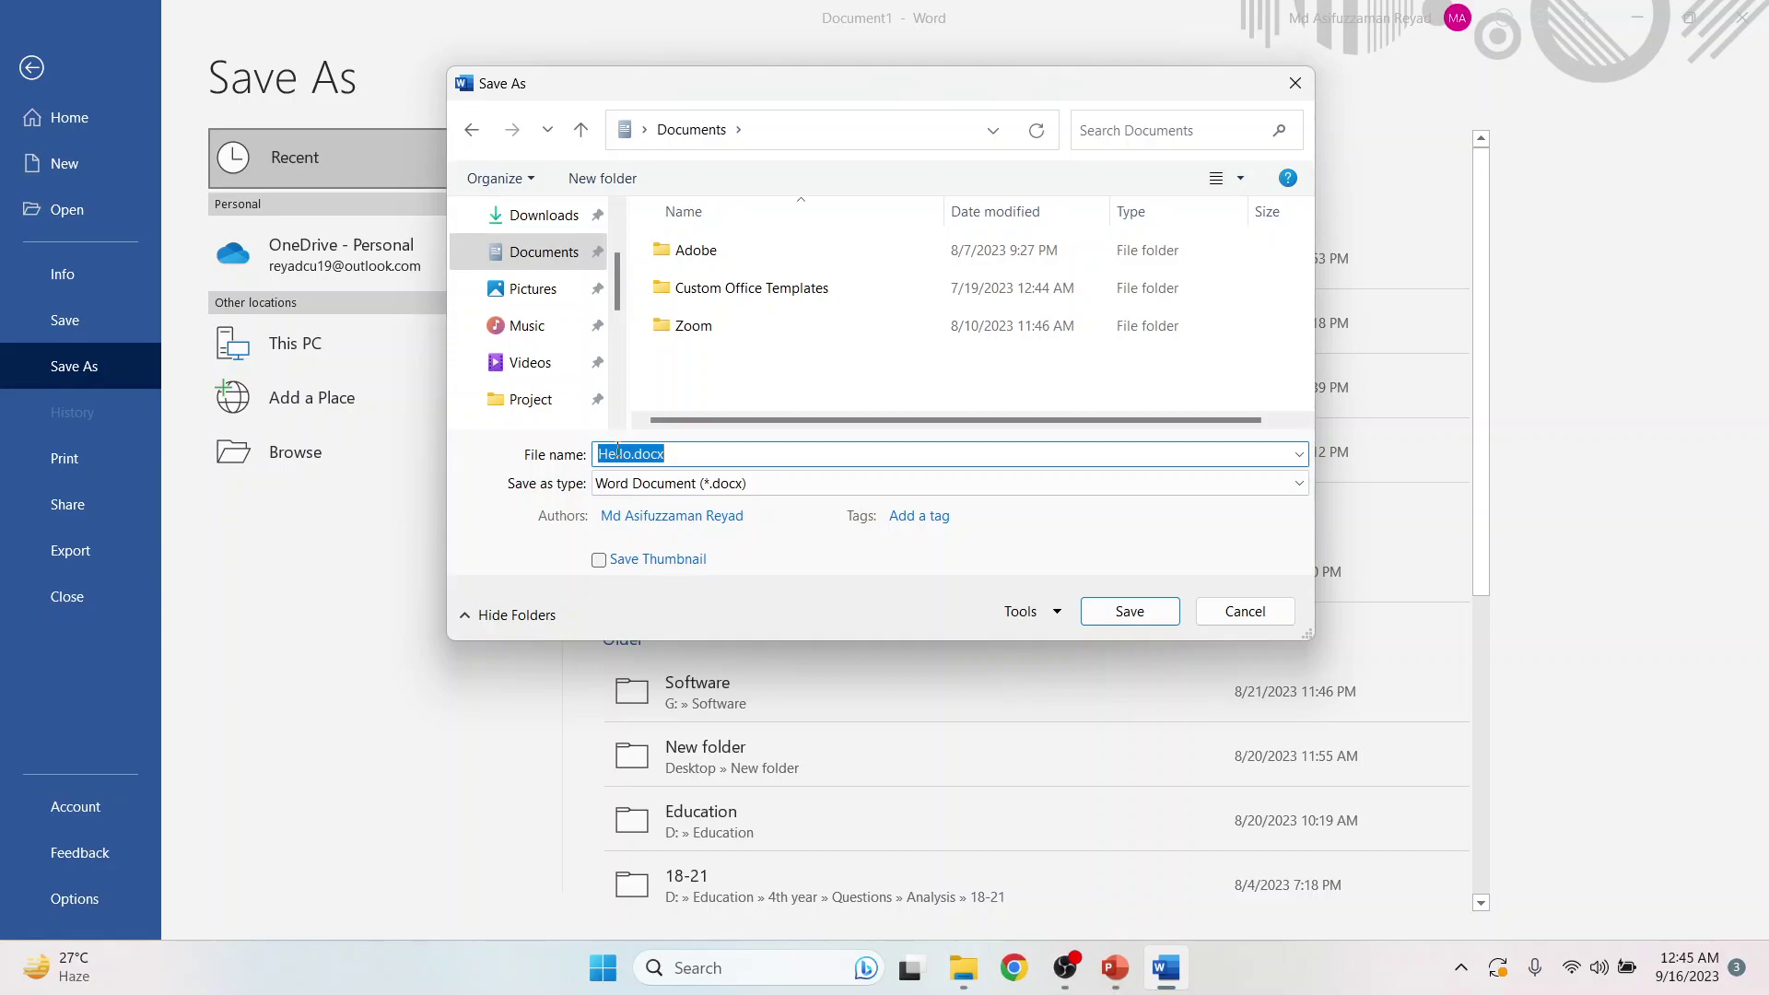
{"action": "type", "text": "testt"}
{"action": "type", "text": "1"}
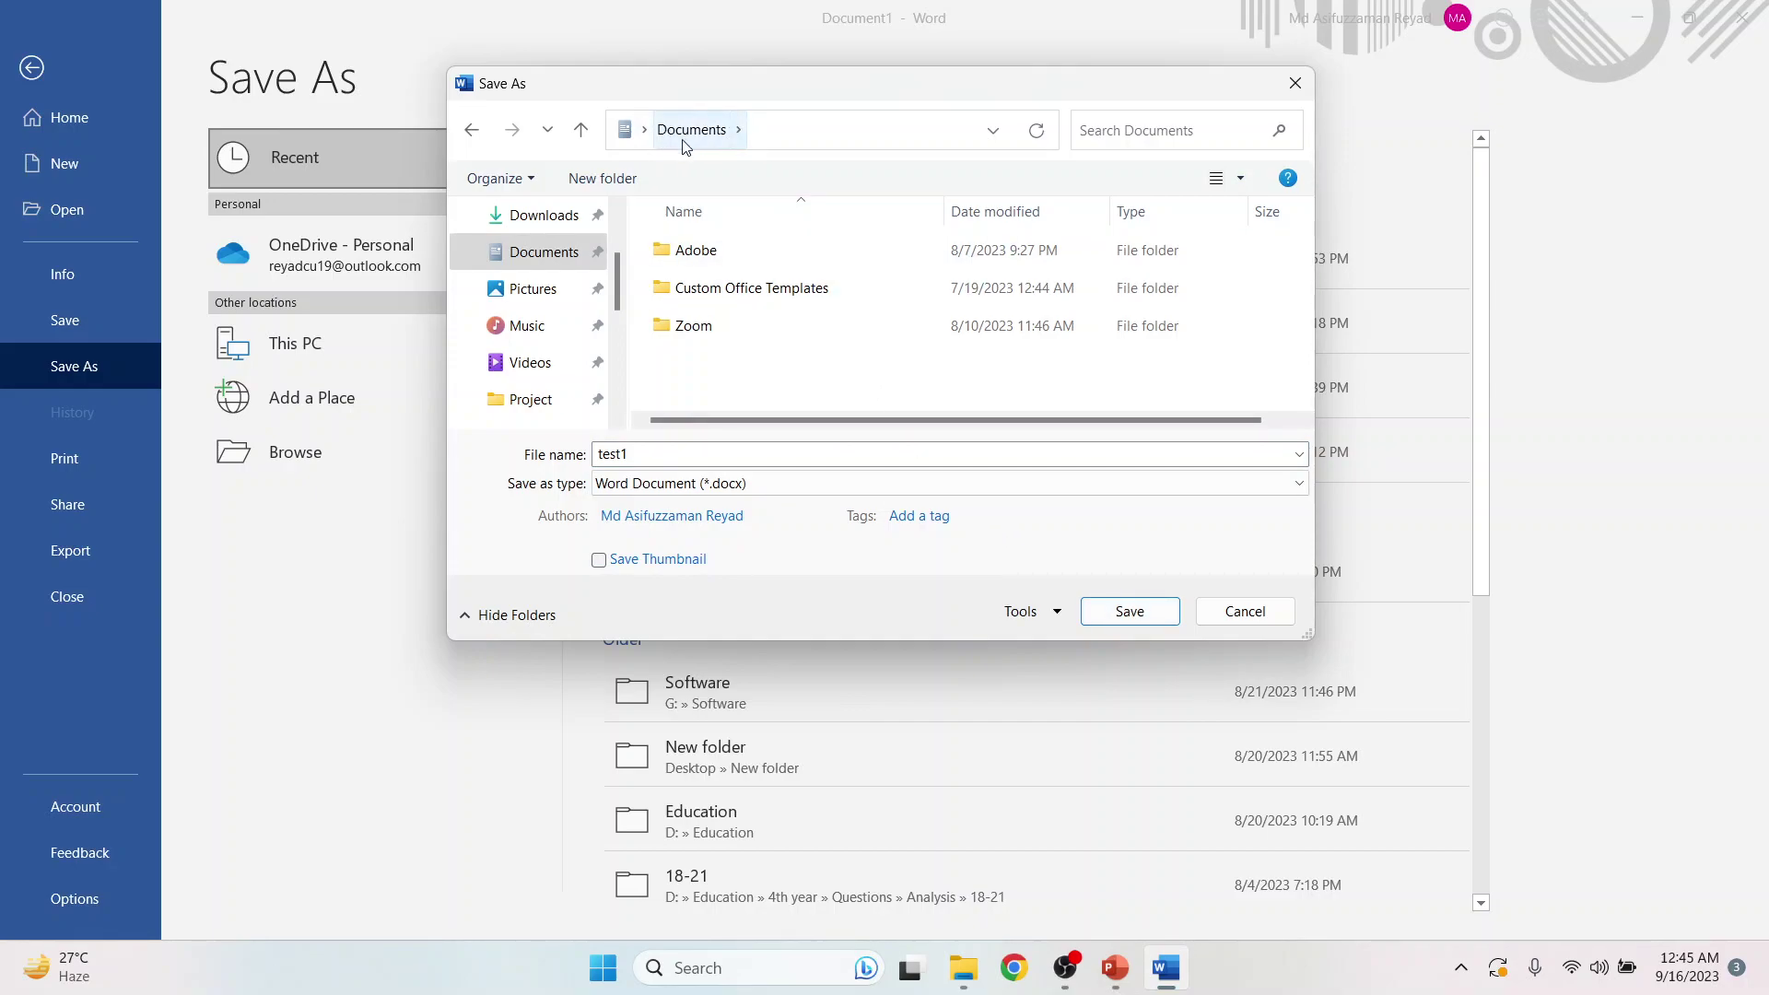
{"action": "left_click", "coordinate": [1131, 613]}
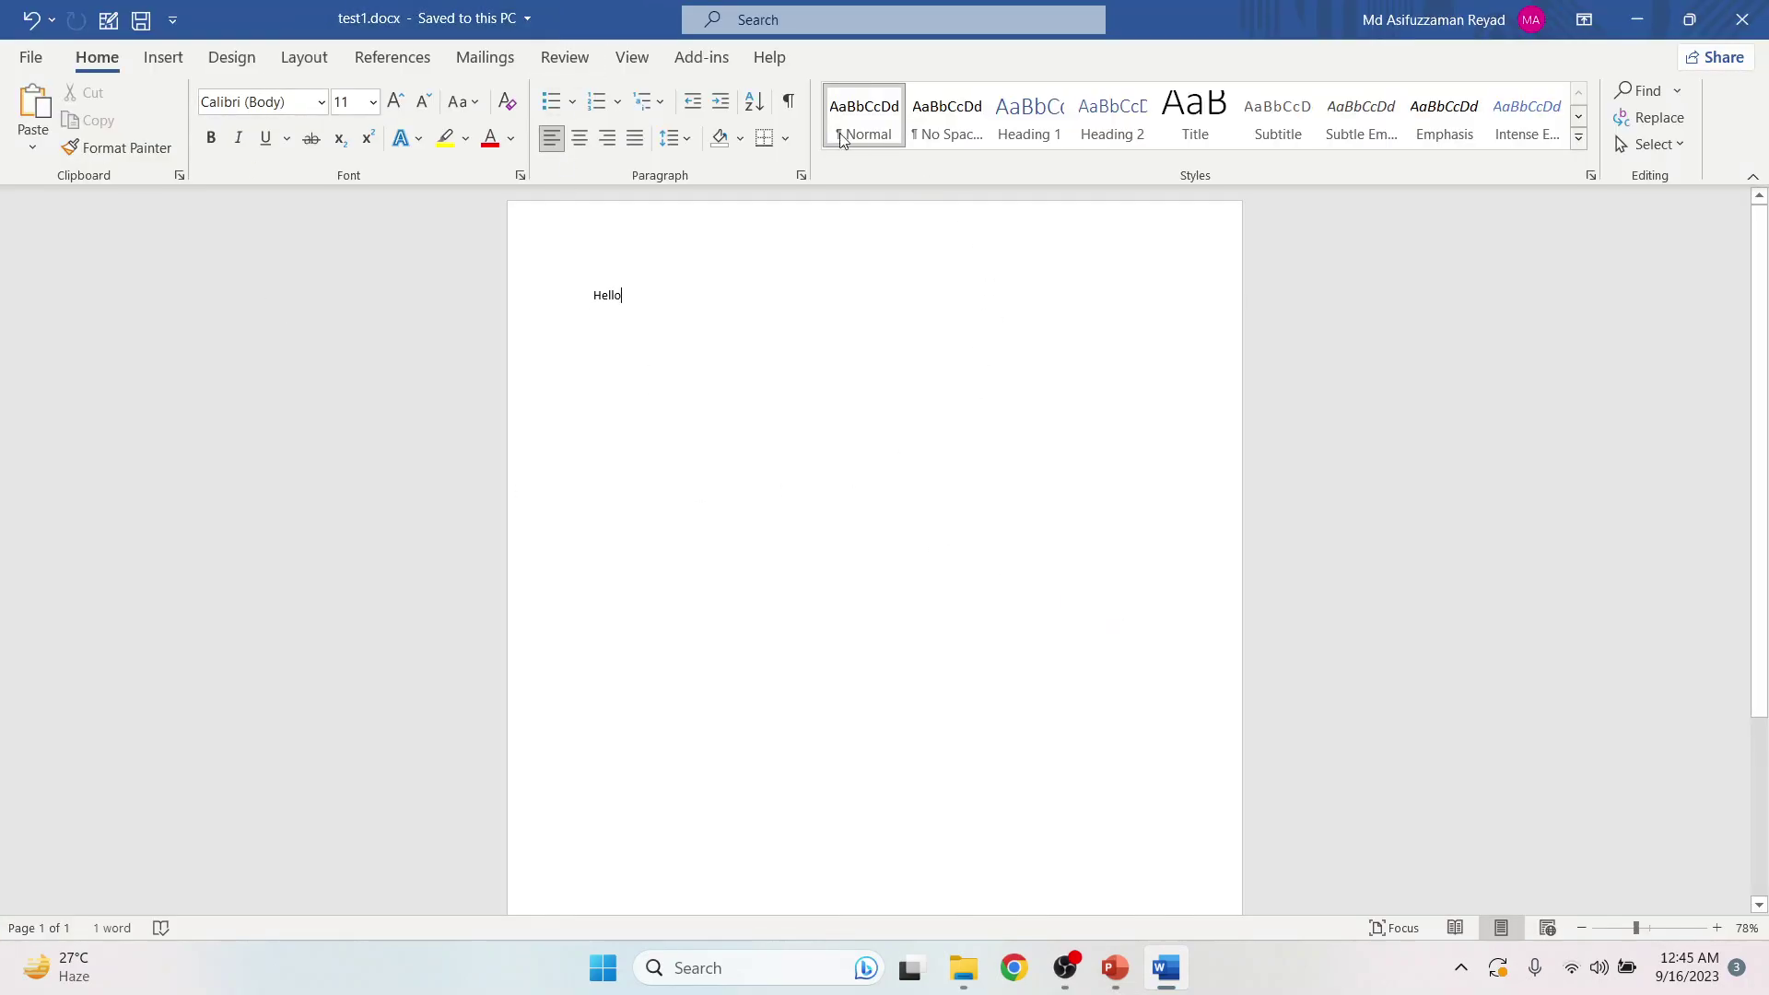
Minimize Word, confirm test1.docx appears in Documents via This PC, then close Explorer
{"action": "left_click", "coordinate": [1631, 25]}
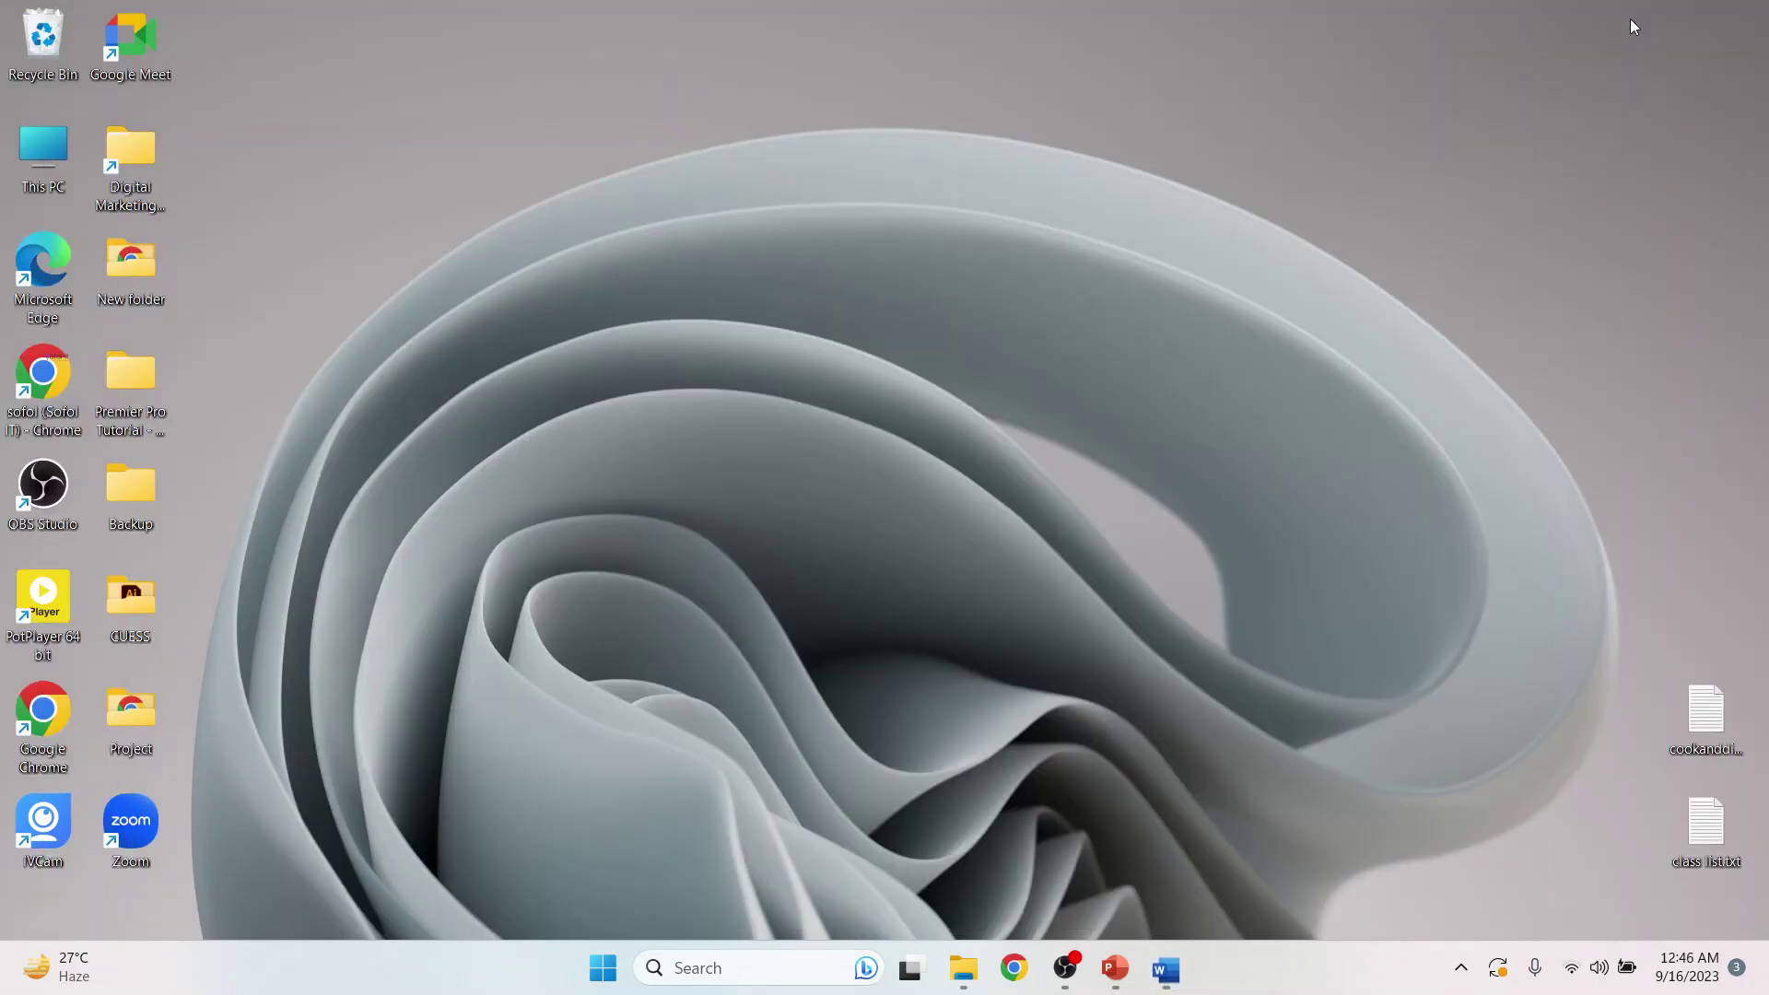
{"action": "double_click", "coordinate": [44, 157]}
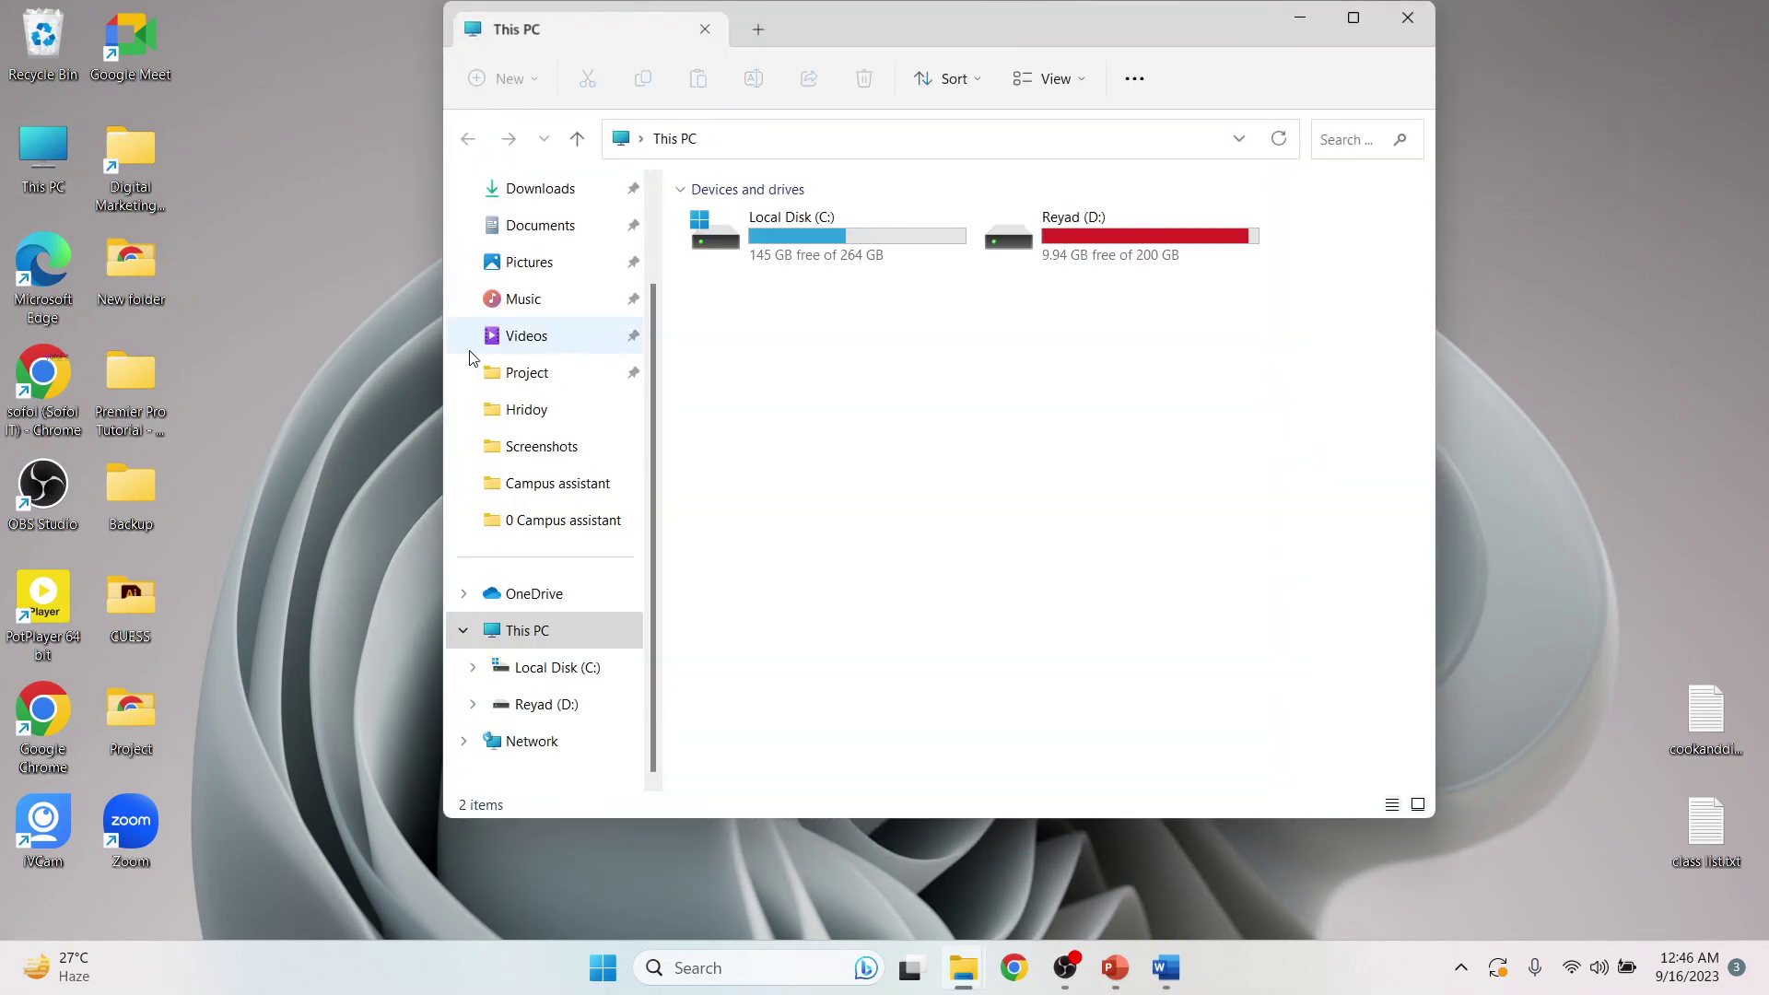
{"action": "left_click", "coordinate": [547, 237]}
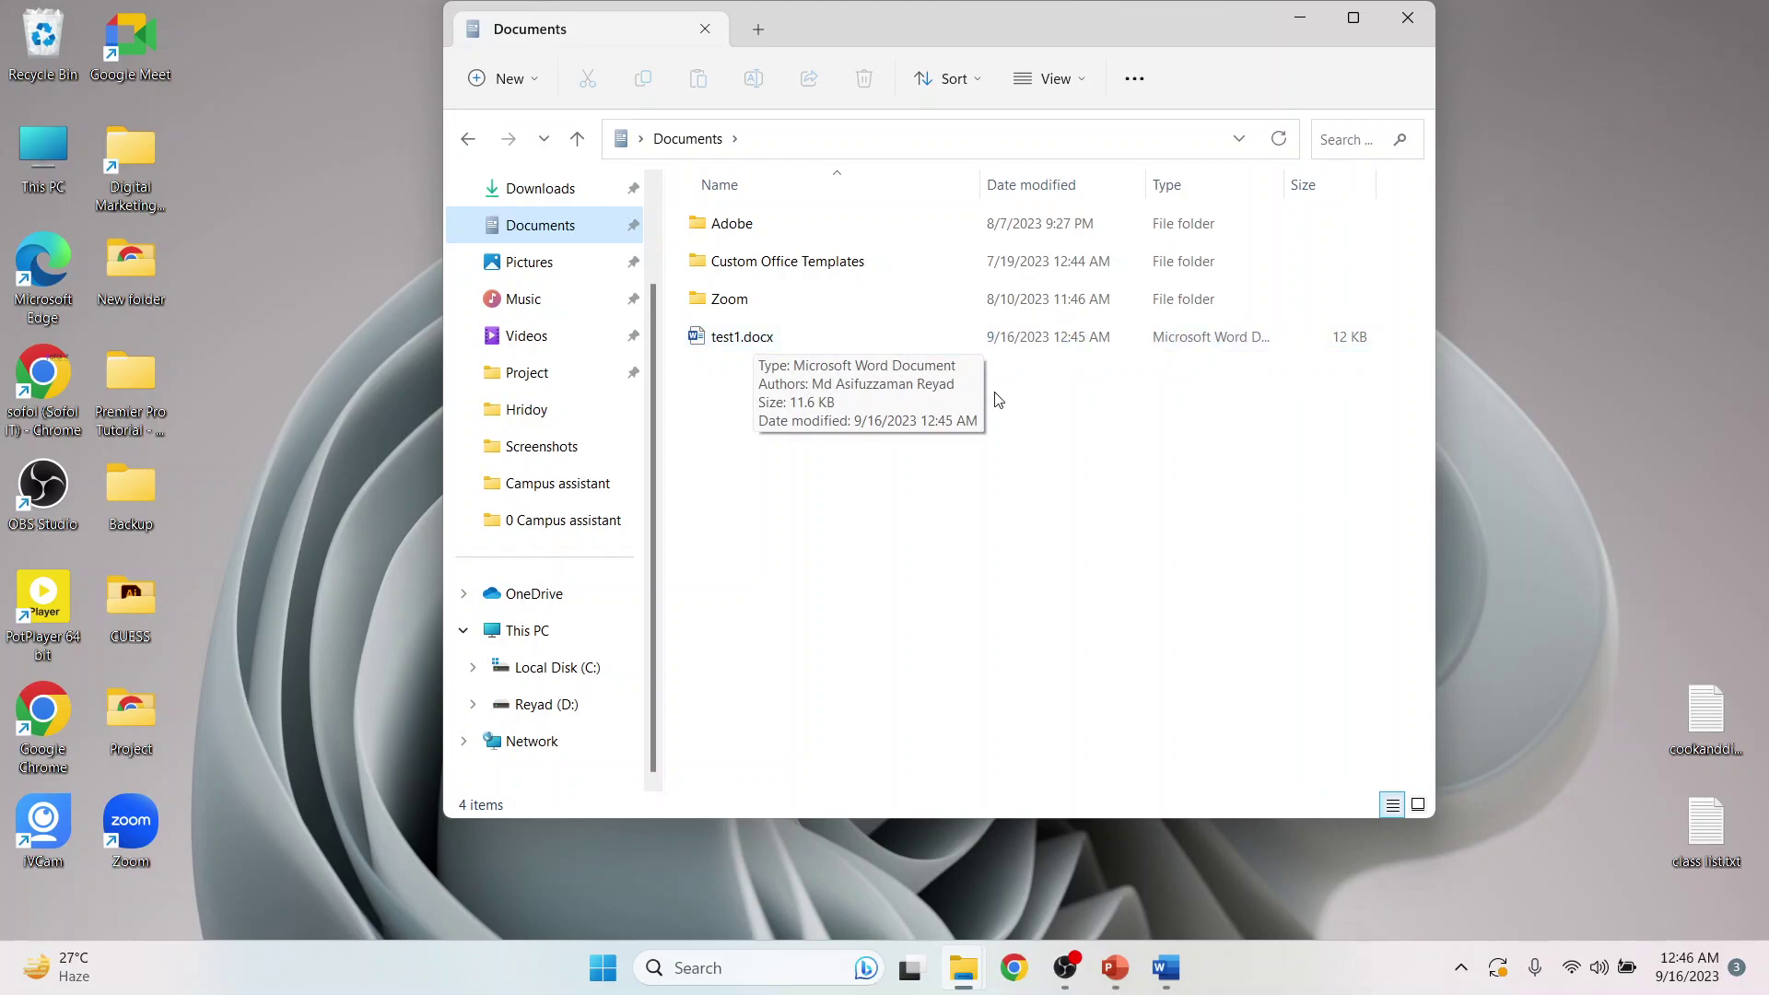
{"action": "left_click", "coordinate": [1410, 18]}
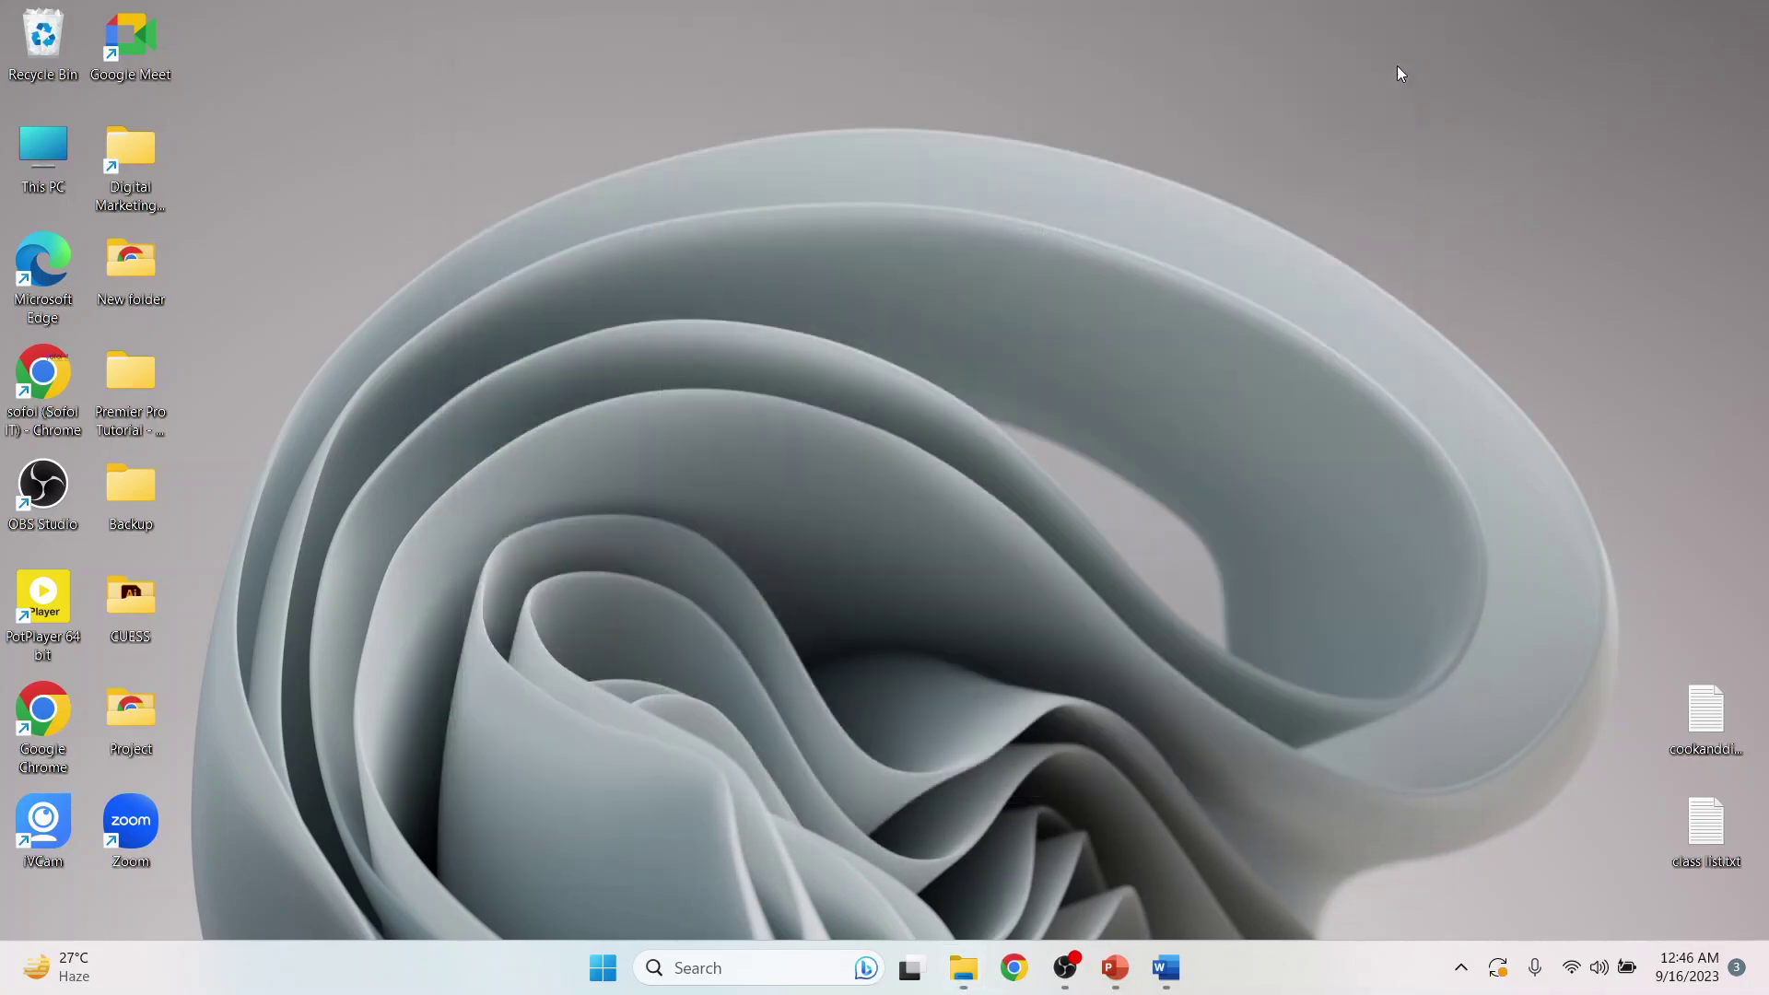
Restore test1, extend the line to 'Hello world' and save it
{"action": "left_click", "coordinate": [1164, 967]}
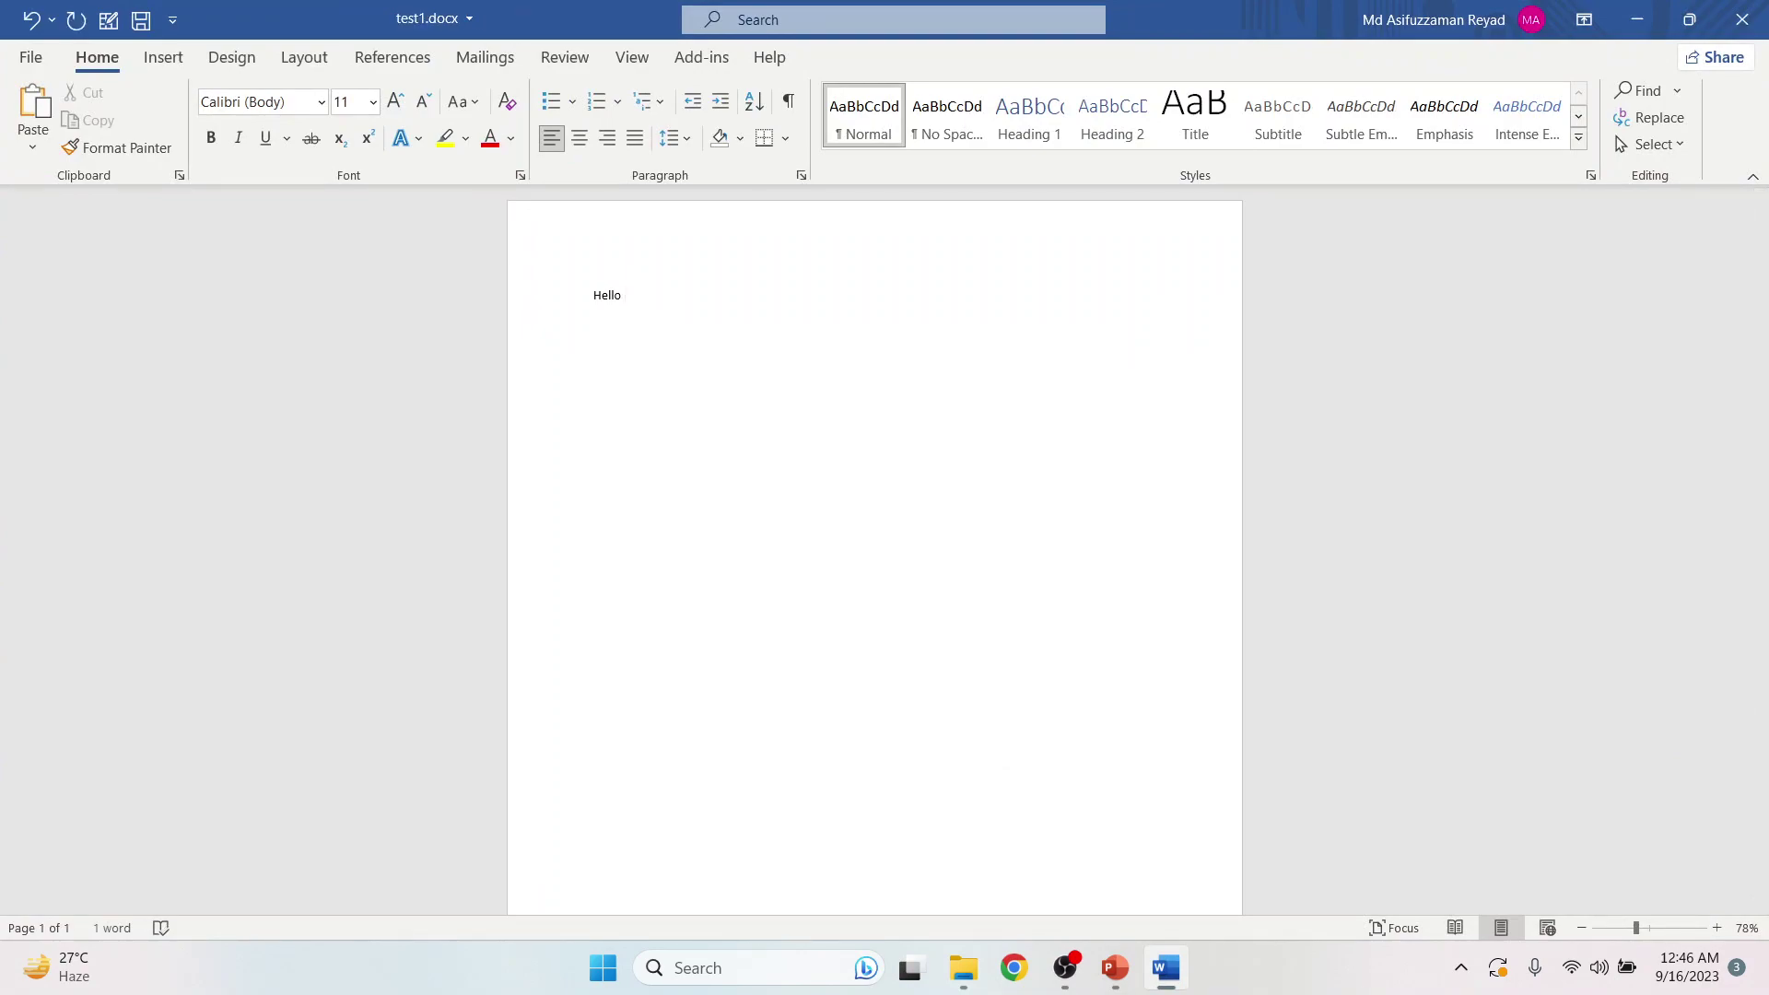
{"action": "type", "text": "world"}
{"action": "left_click", "coordinate": [141, 27]}
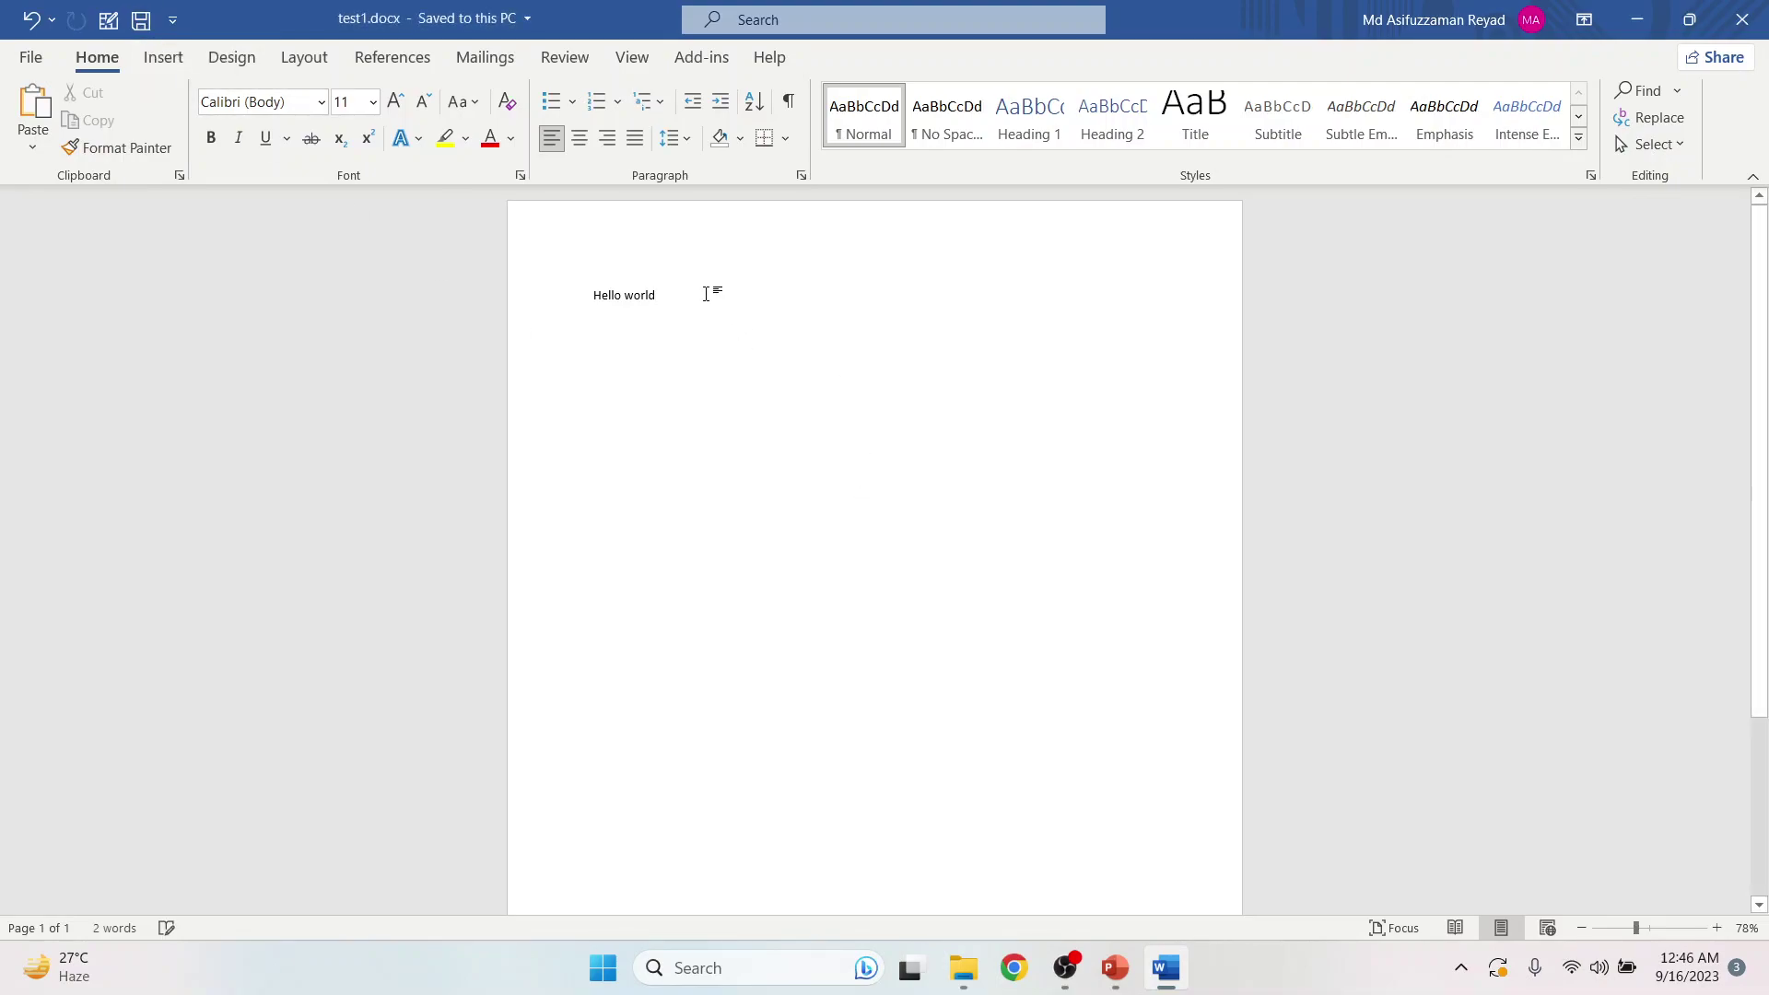
{"action": "key", "text": "ctrl+a"}
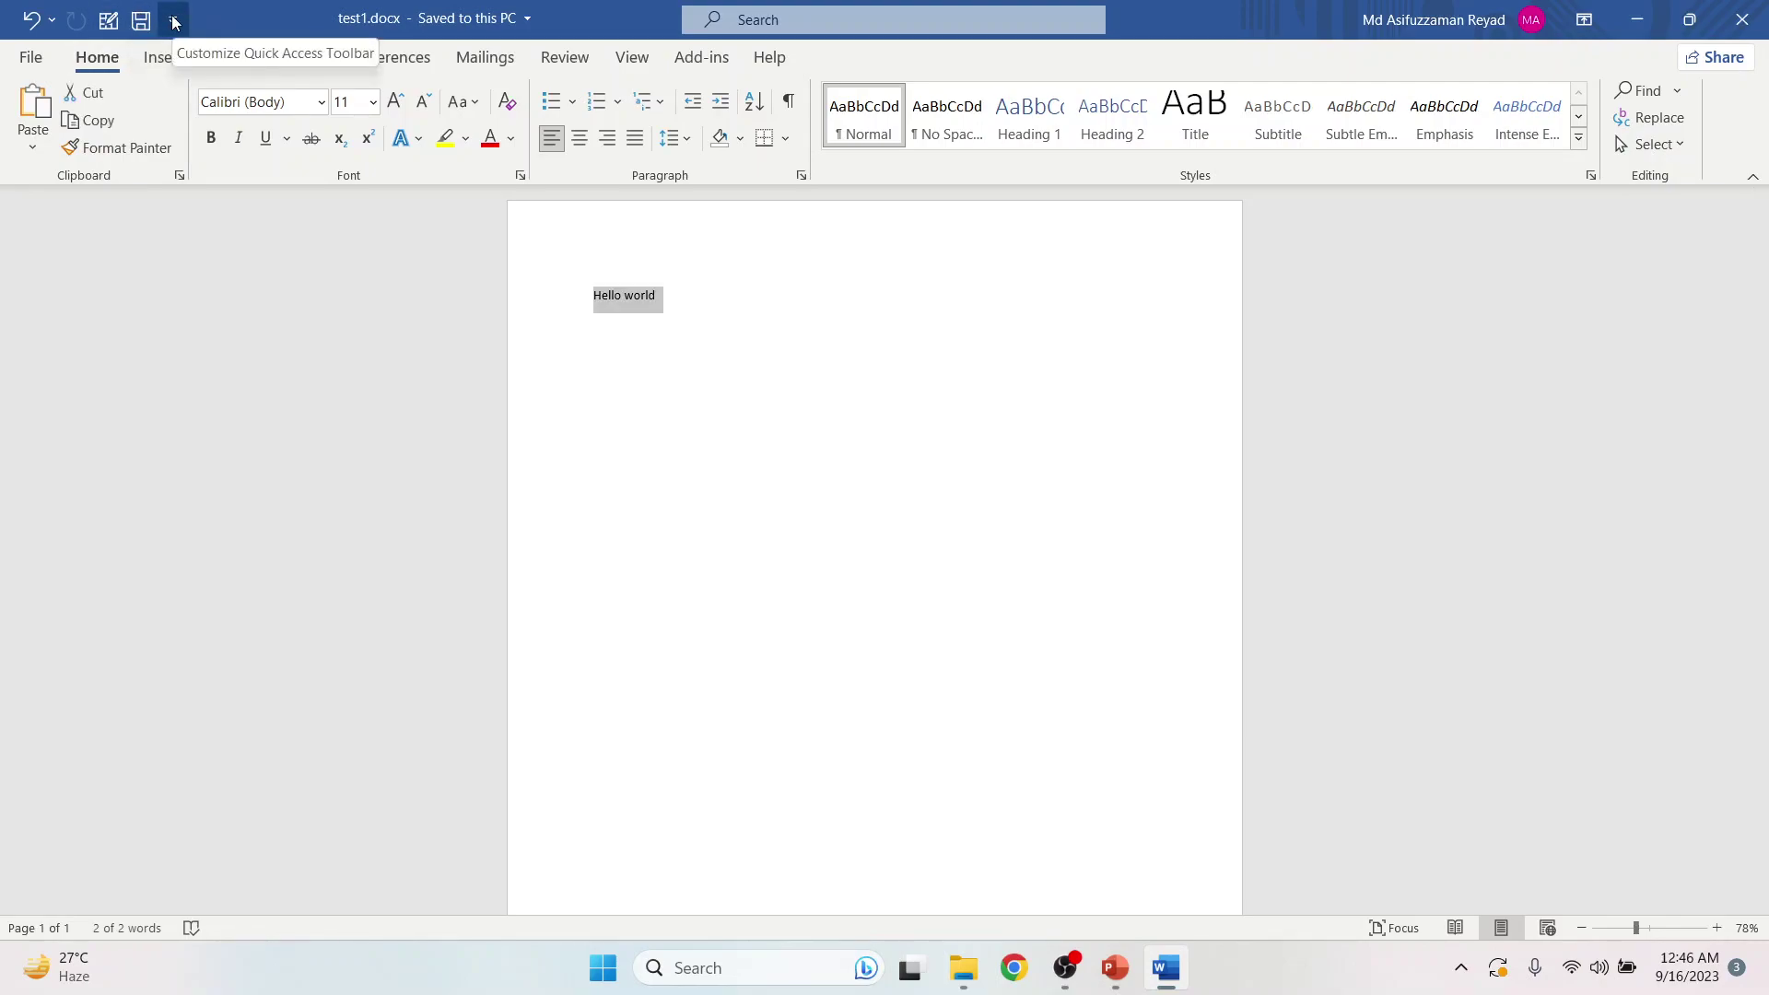
{"action": "left_click", "coordinate": [173, 20]}
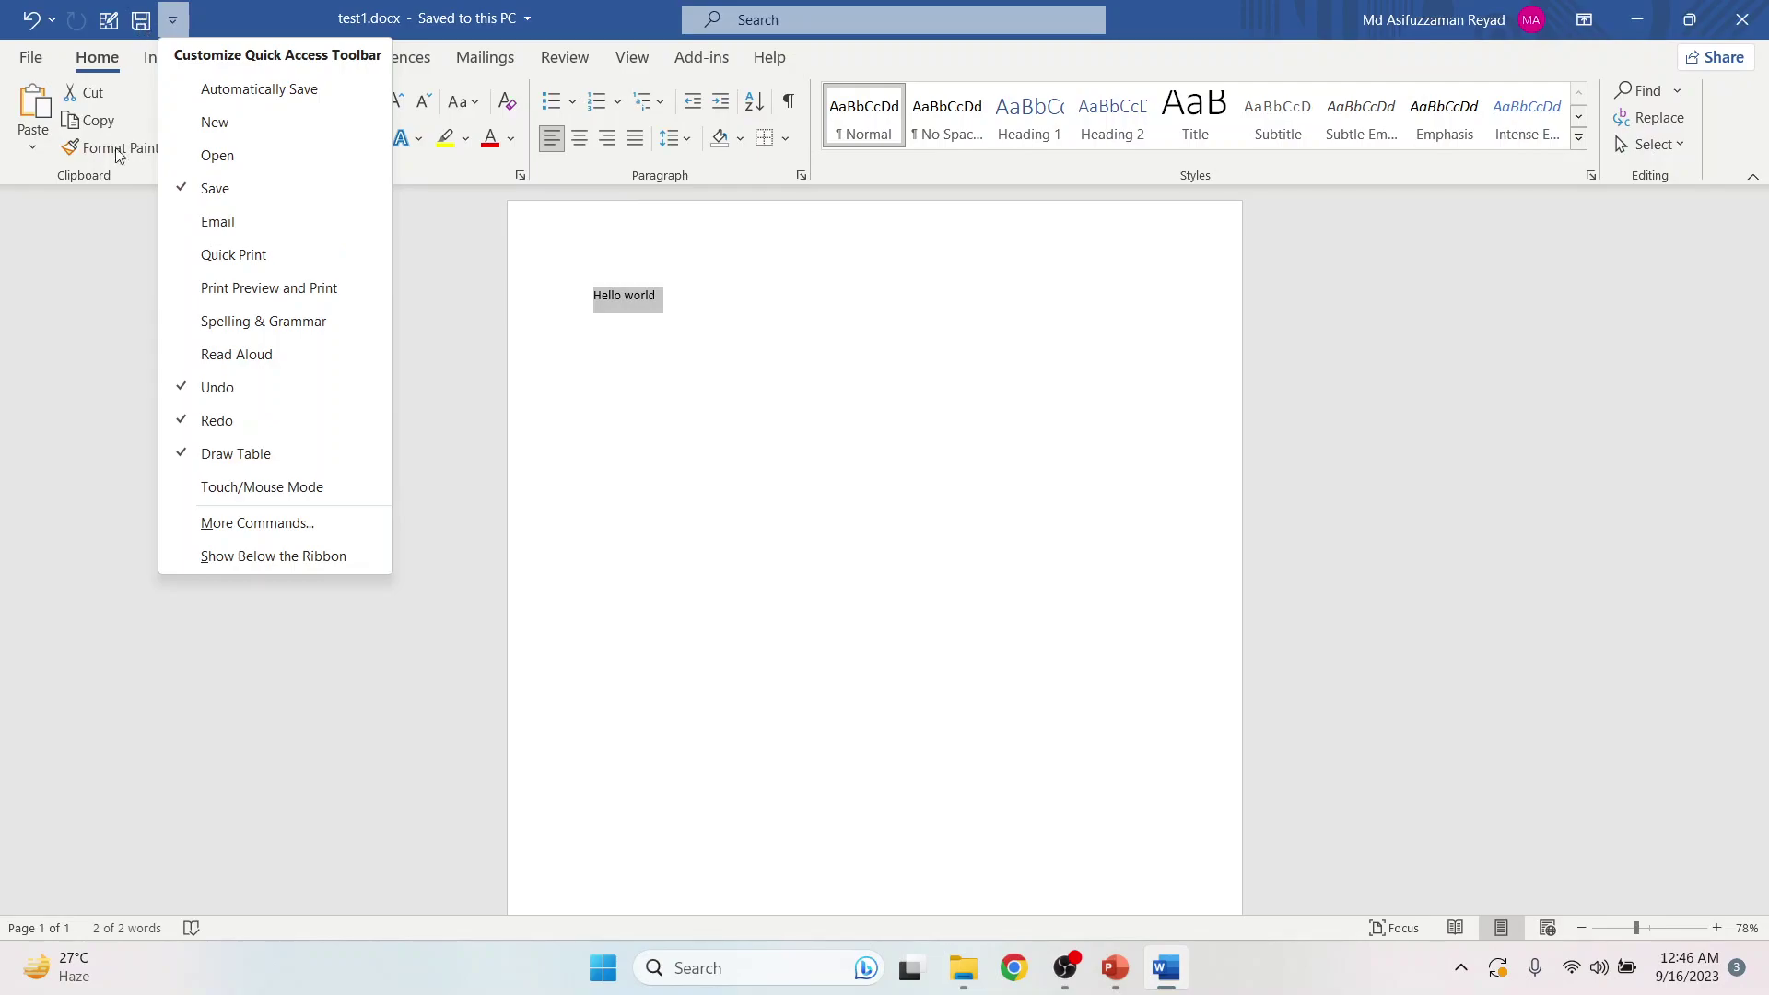
Paste the 'Ctrl + S' heading below Hello world, save with Ctrl+S, and close Word
{"action": "left_click", "coordinate": [956, 394]}
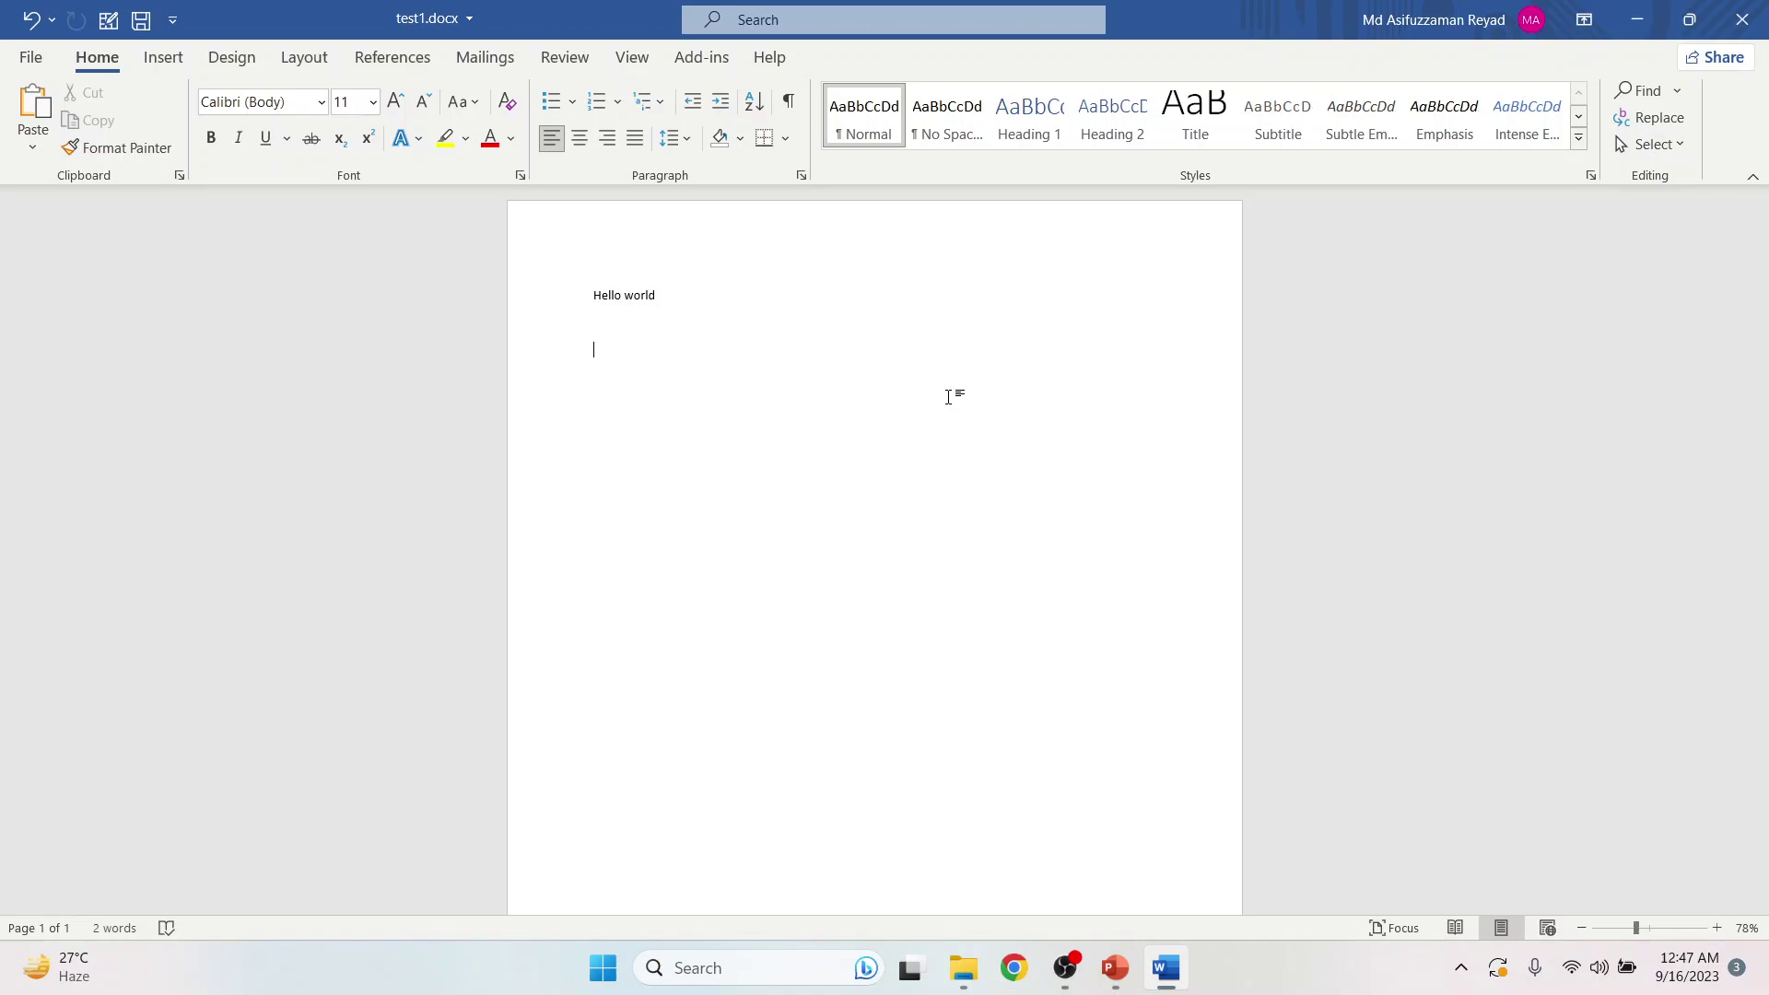
{"action": "type", "text": "Ctrl + S"}
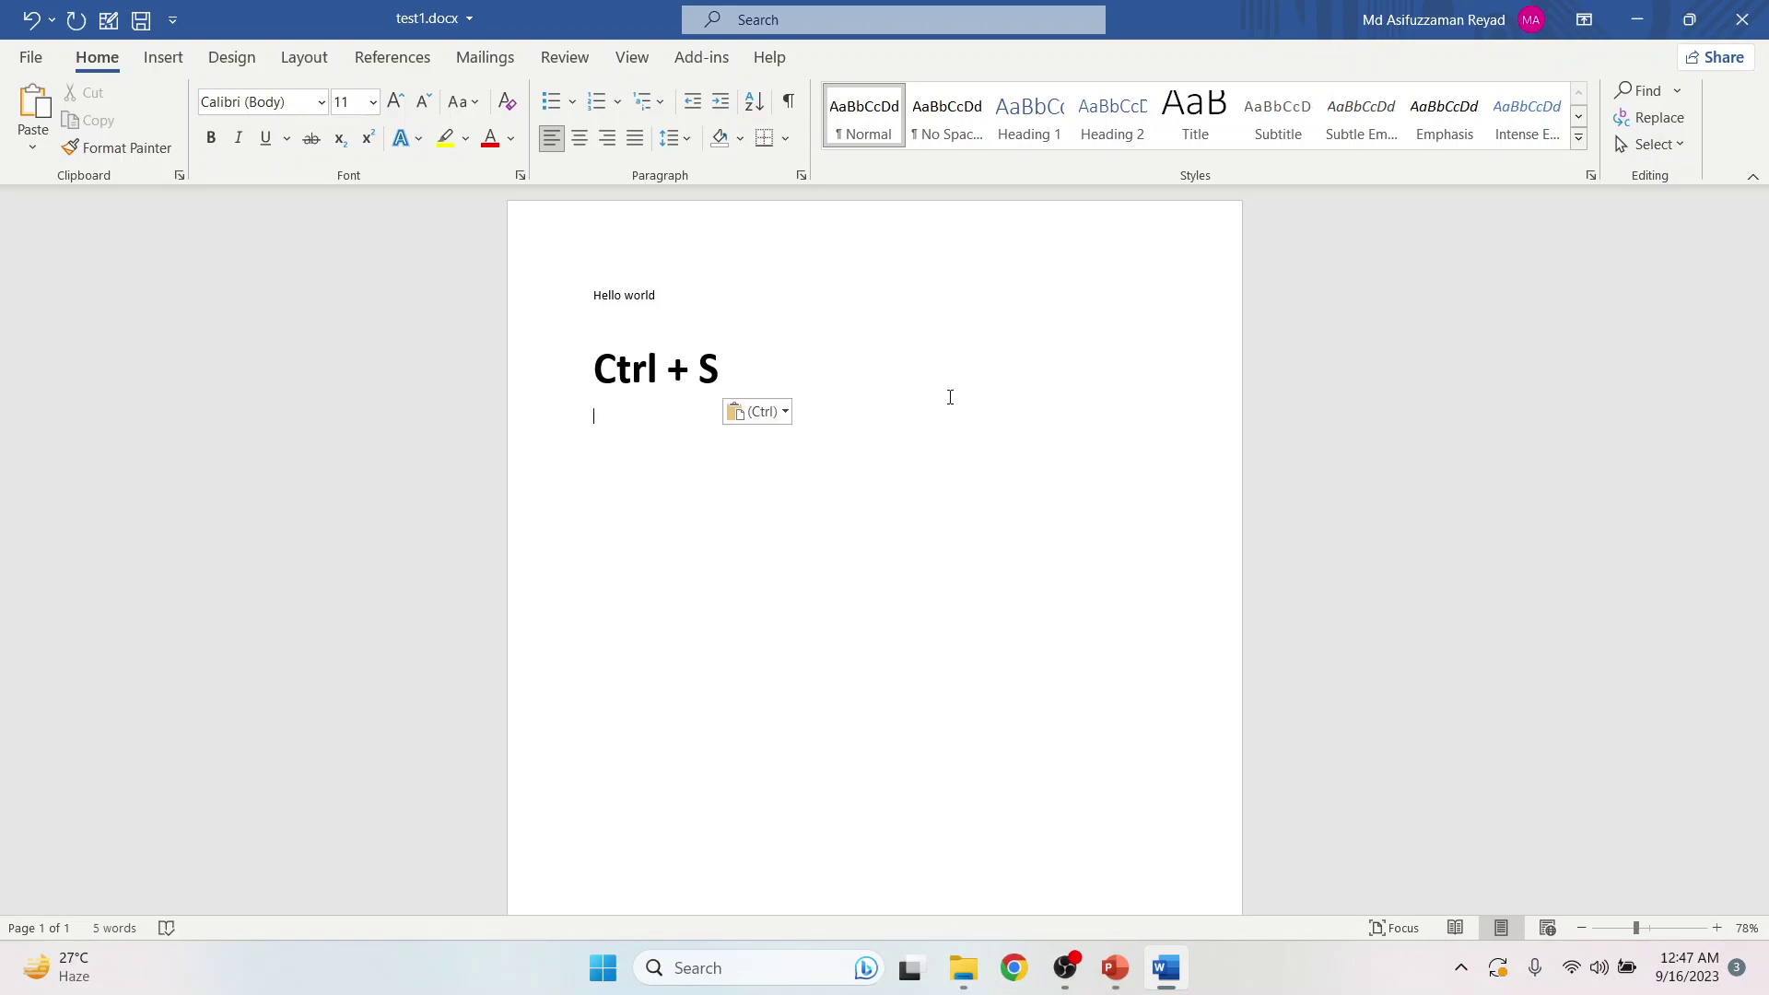
{"action": "key", "text": "ctrl+s"}
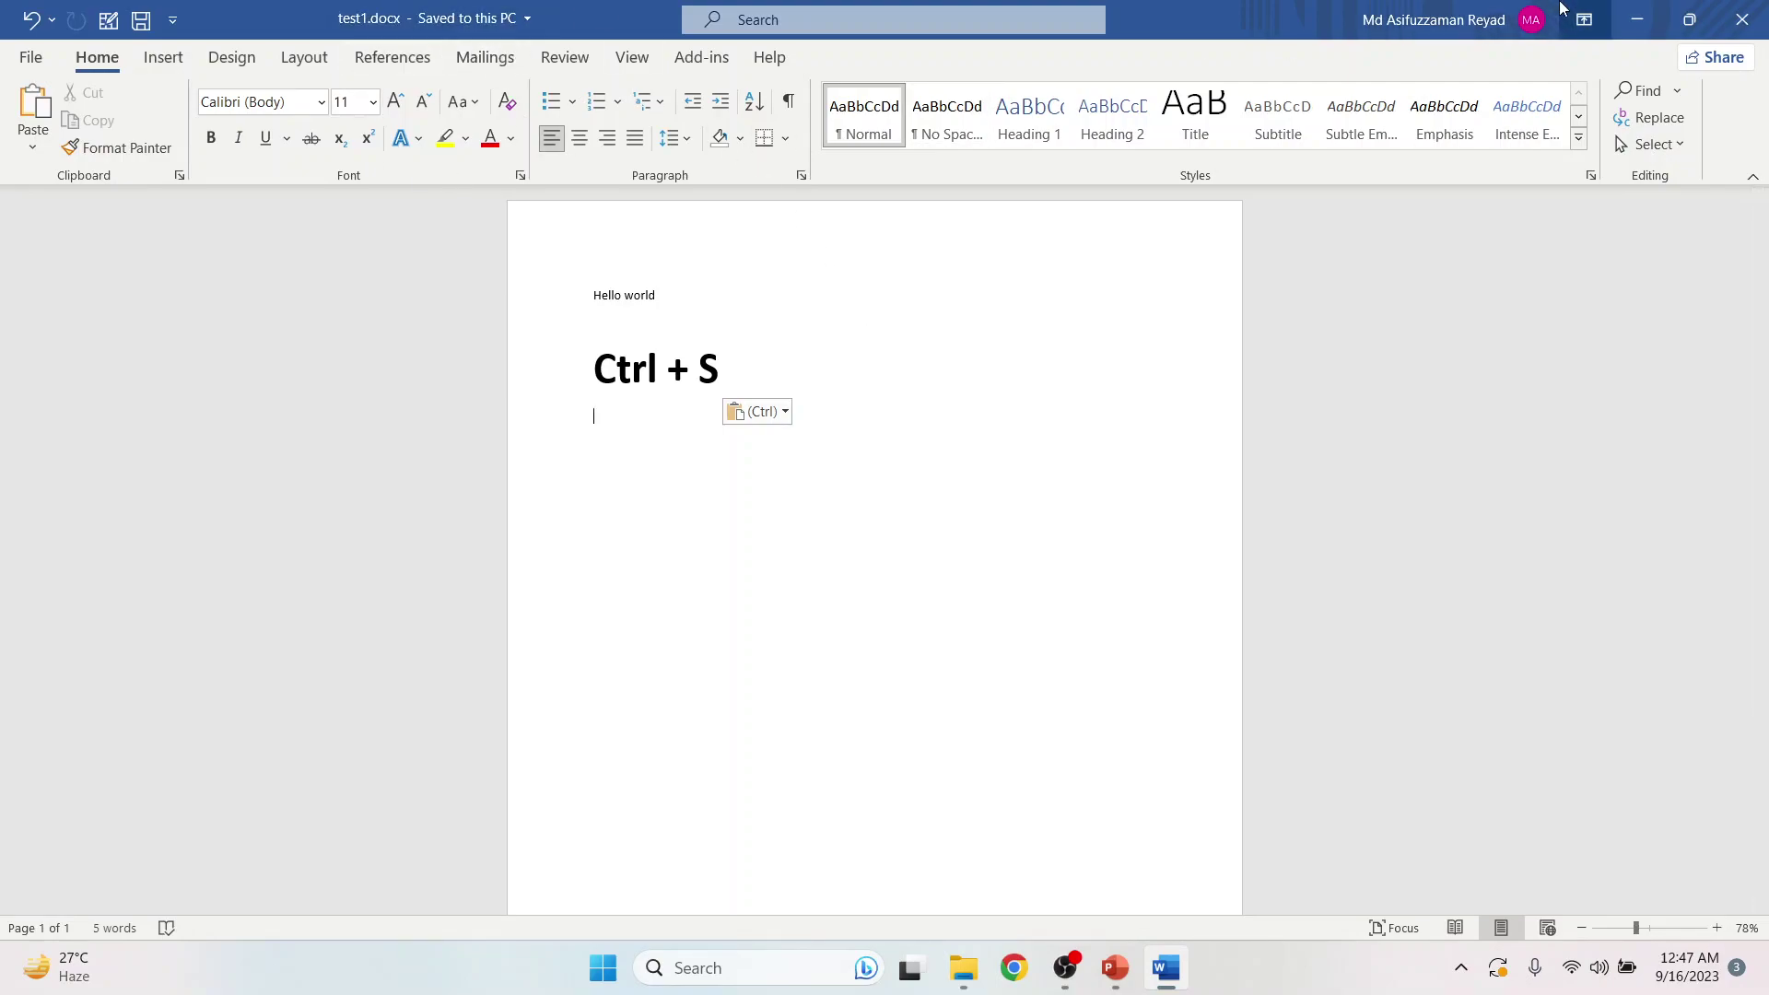
{"action": "left_click", "coordinate": [1741, 18]}
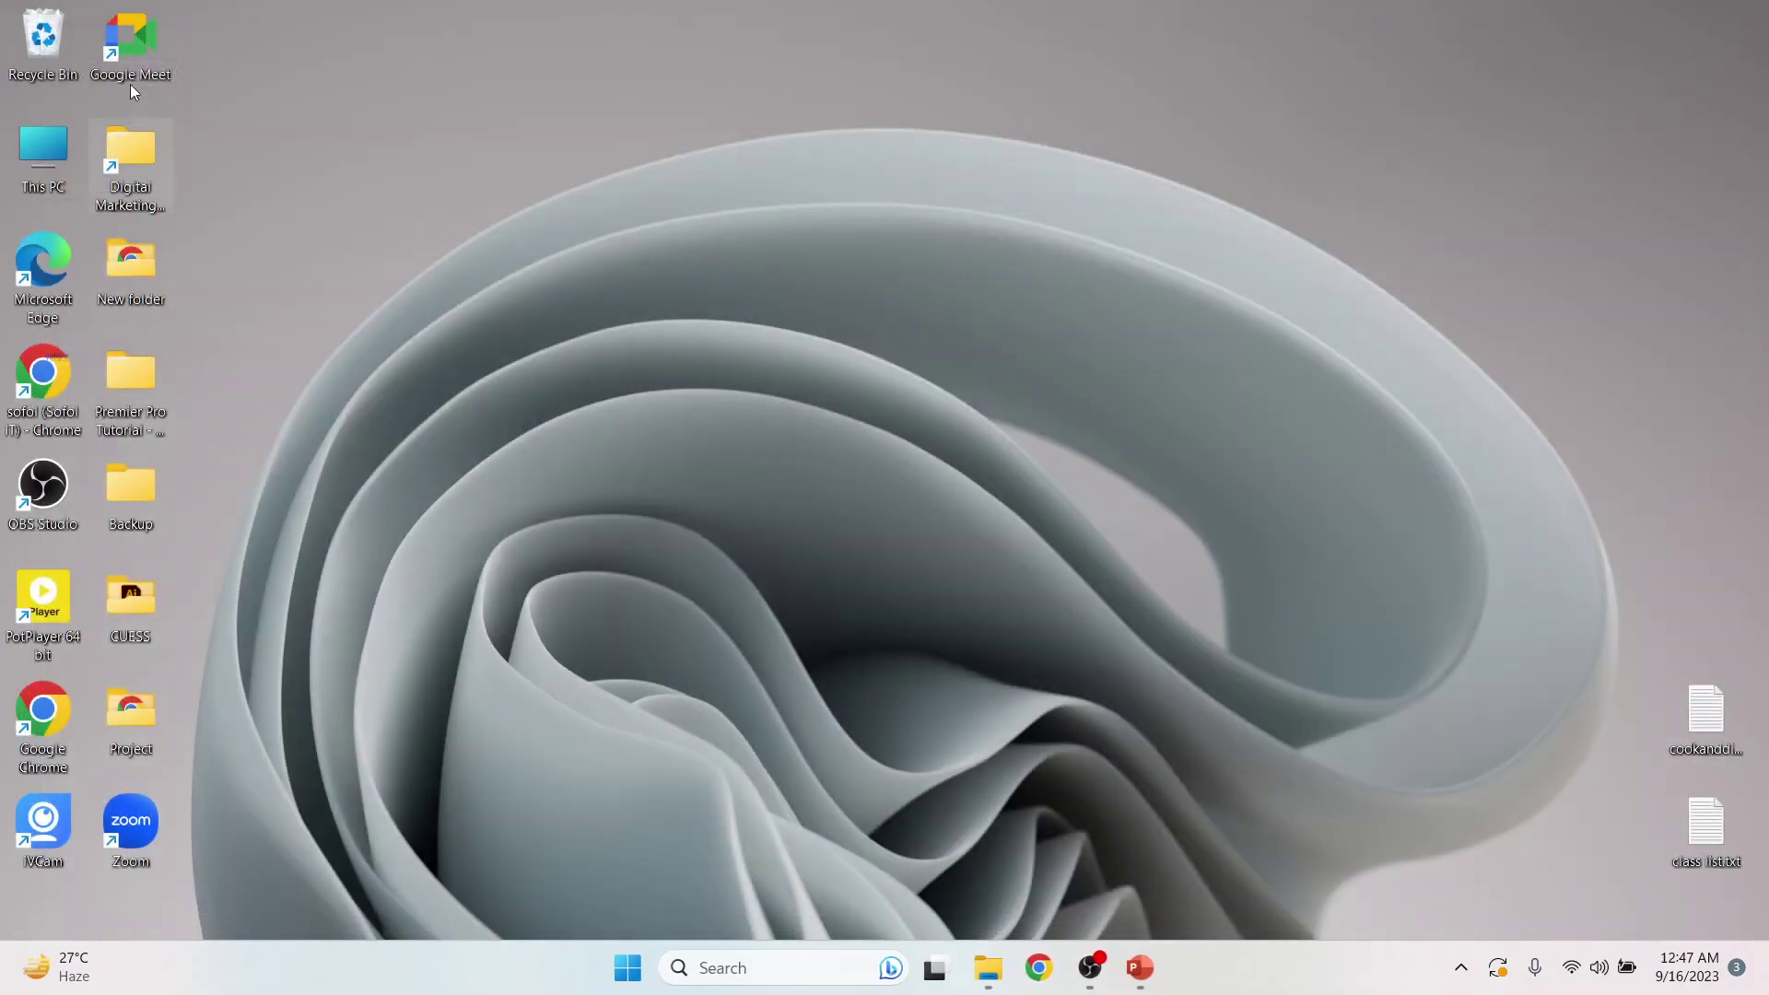
{"action": "double_click", "coordinate": [46, 142]}
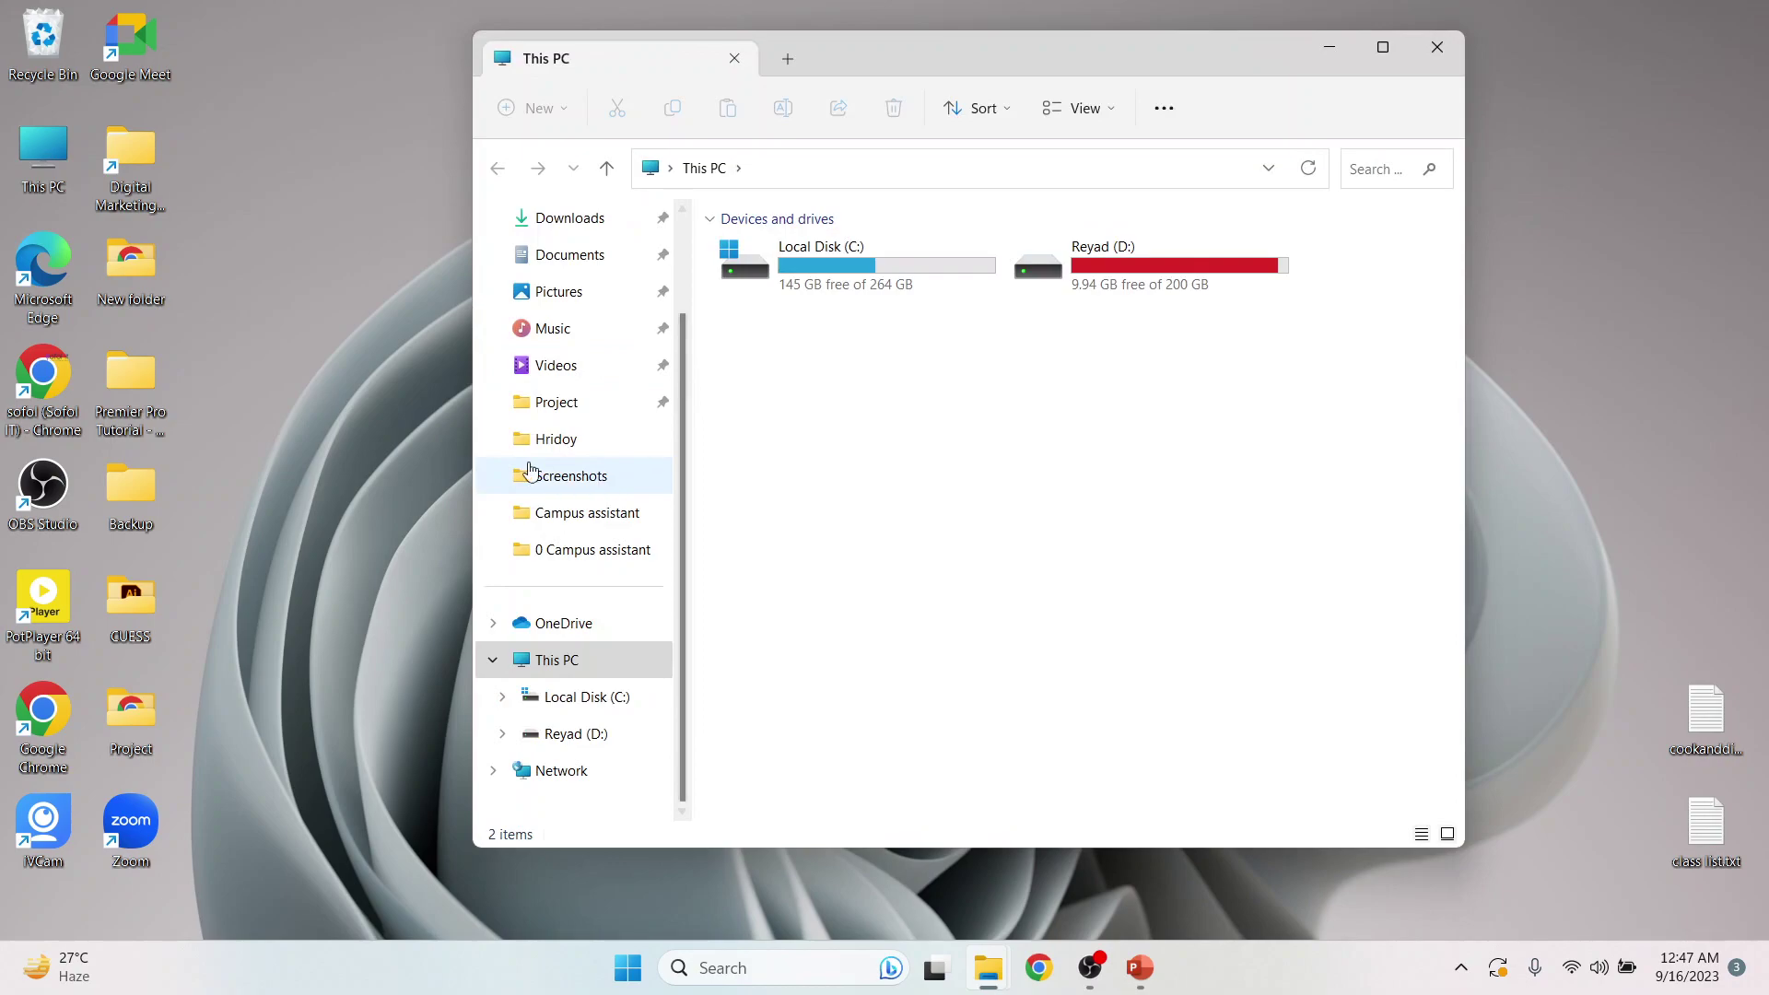
{"action": "left_click", "coordinate": [553, 254]}
{"action": "double_click", "coordinate": [853, 366]}
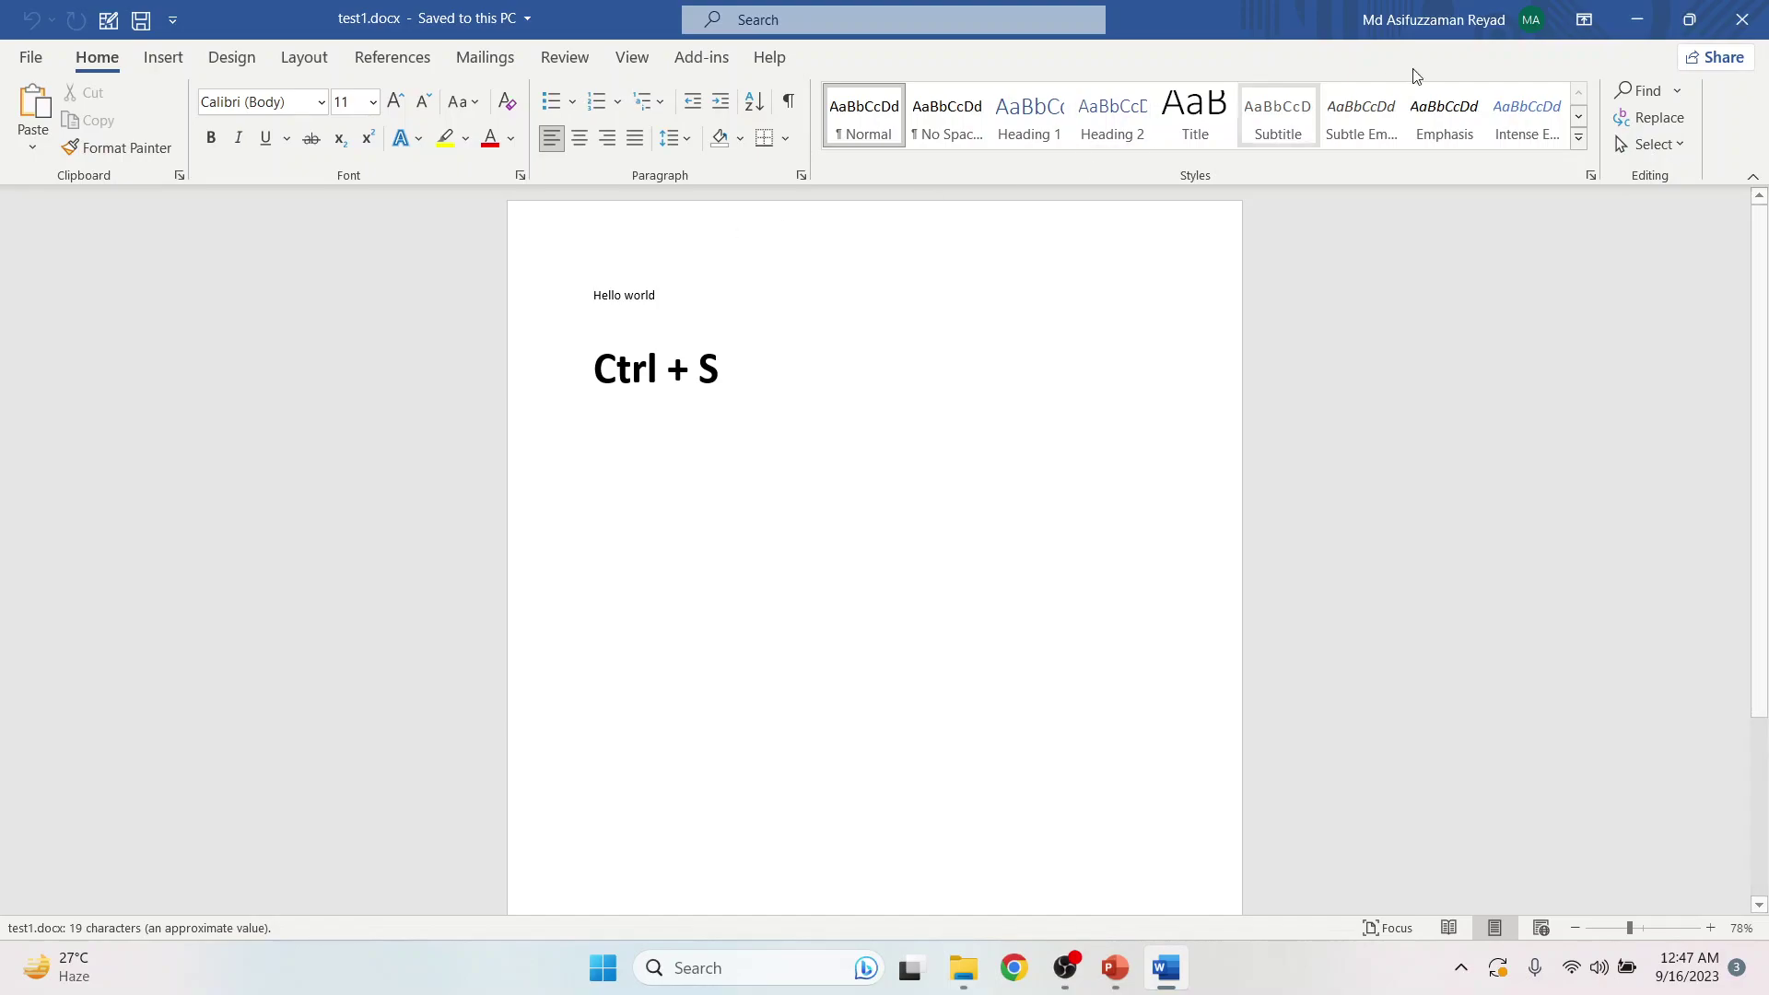
{"action": "left_click", "coordinate": [1728, 16]}
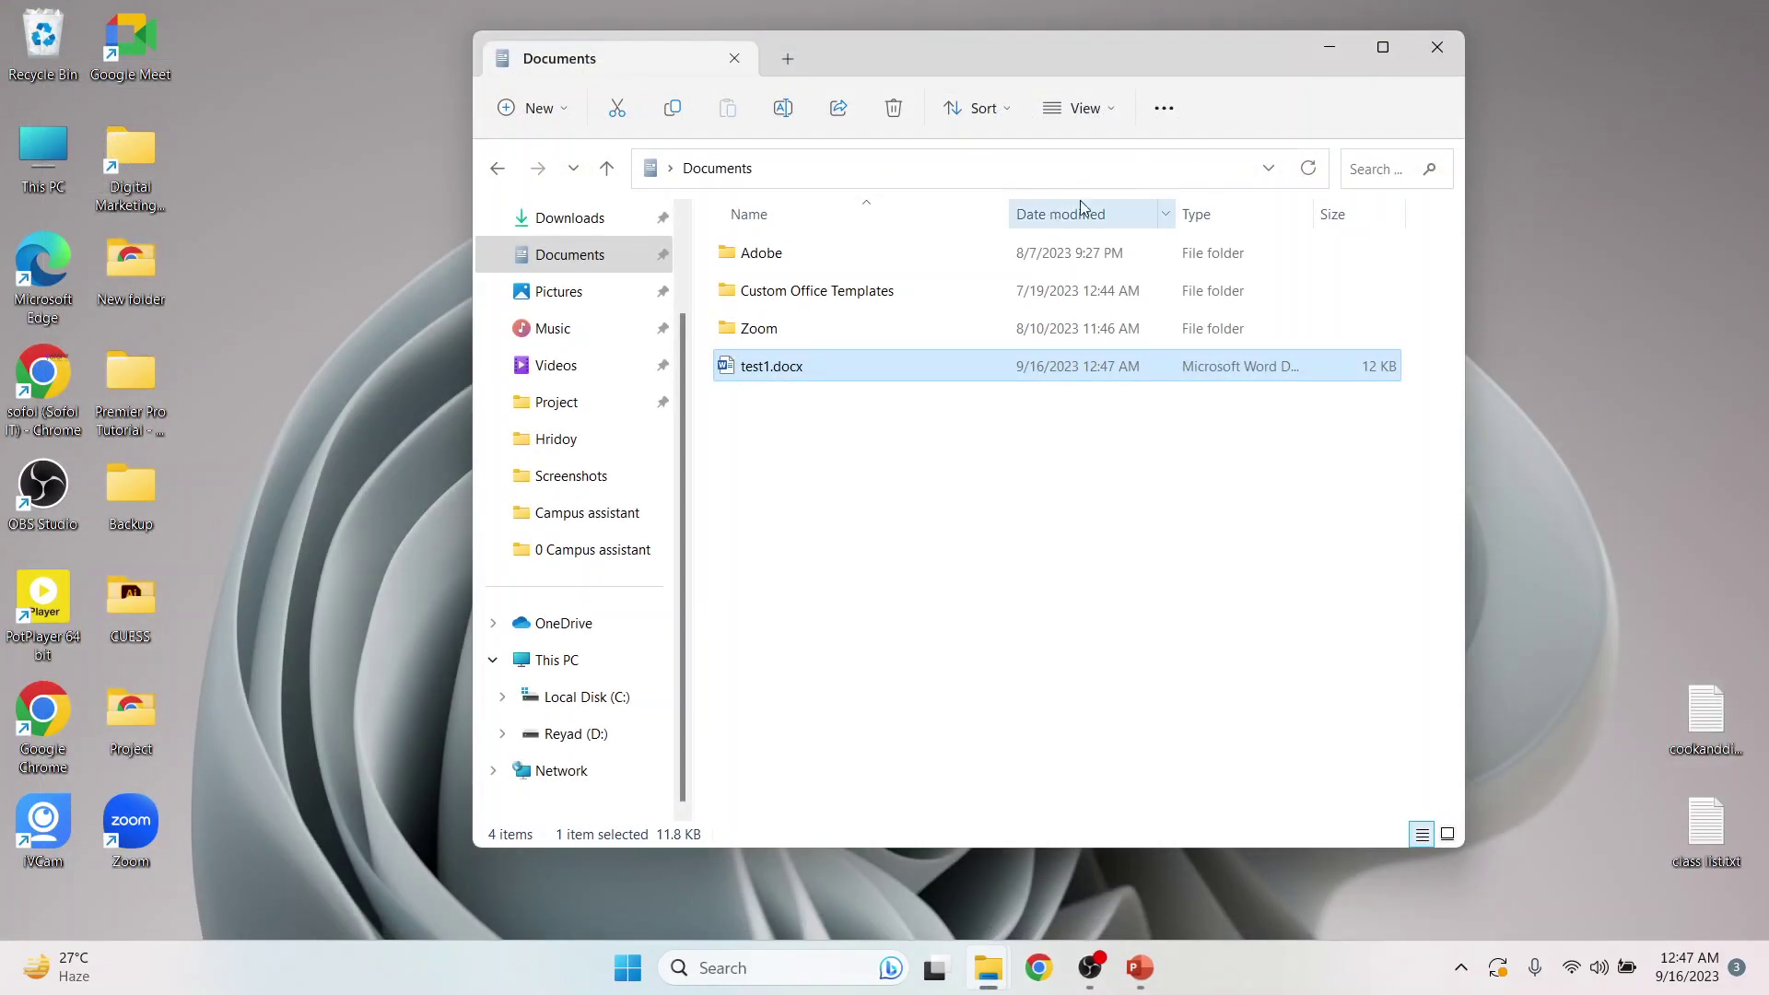
{"action": "left_click", "coordinate": [1437, 48]}
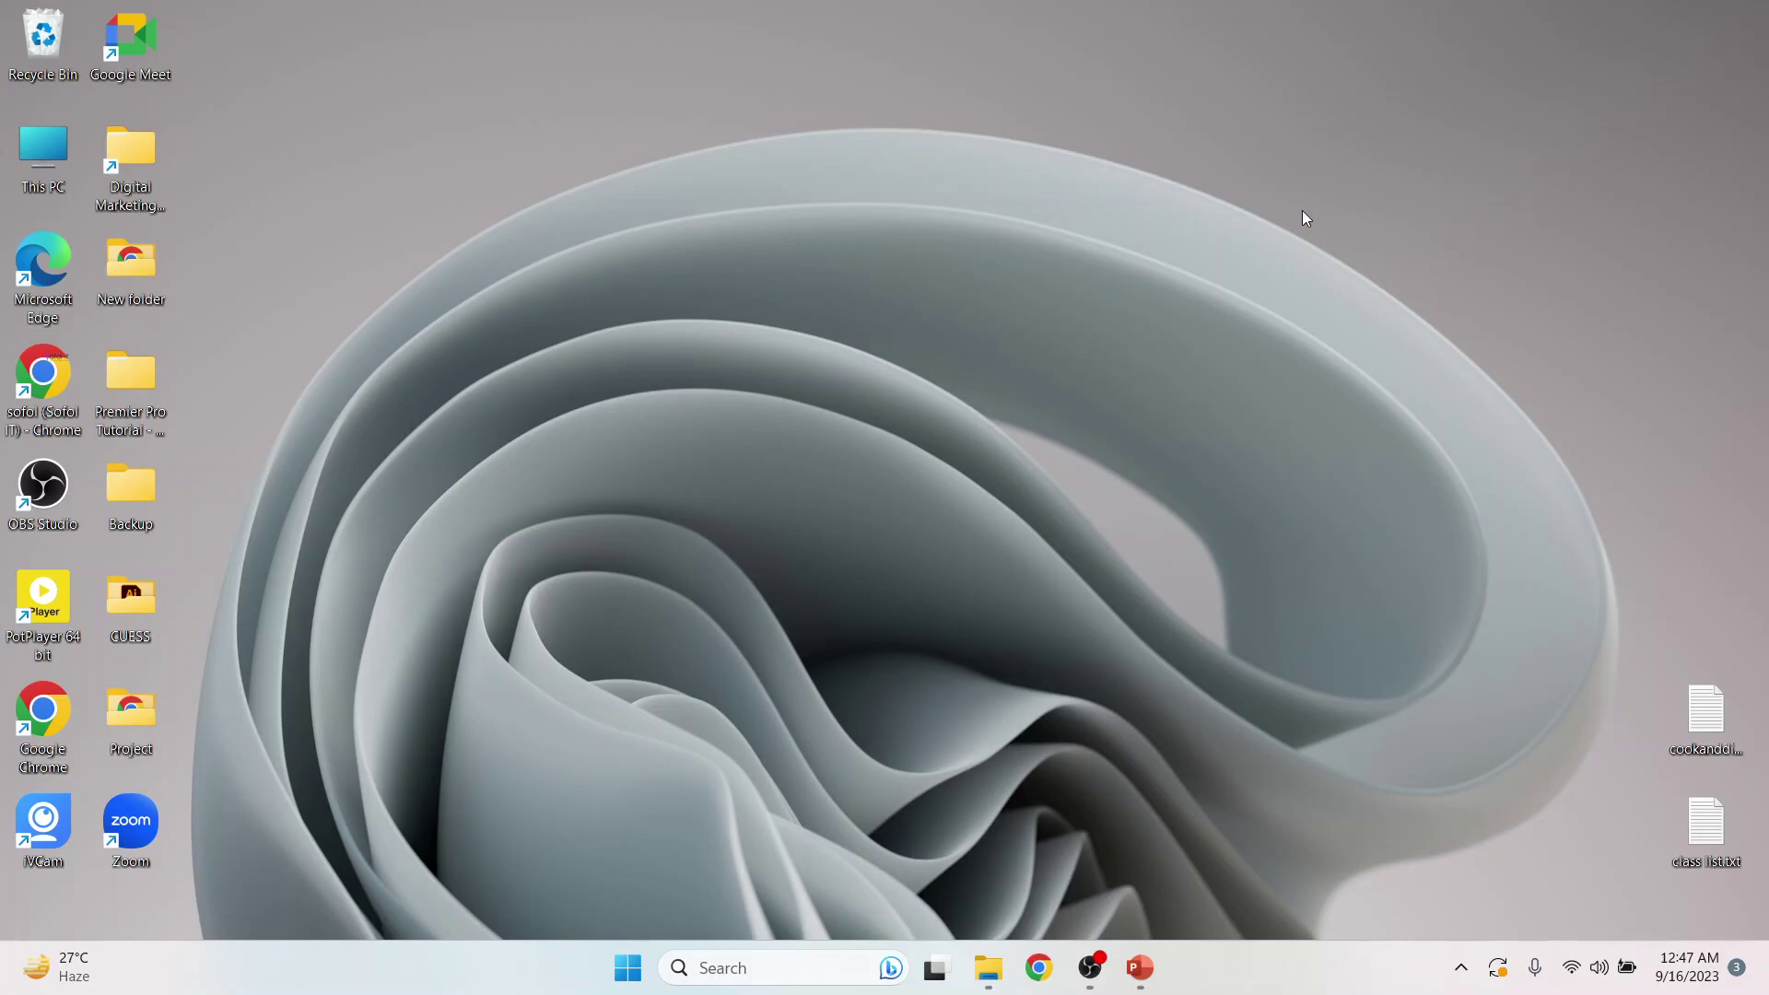
Launch Word through a 'word' search and open test1.docx from Recent
{"action": "left_click", "coordinate": [717, 972]}
{"action": "type", "text": "word"}
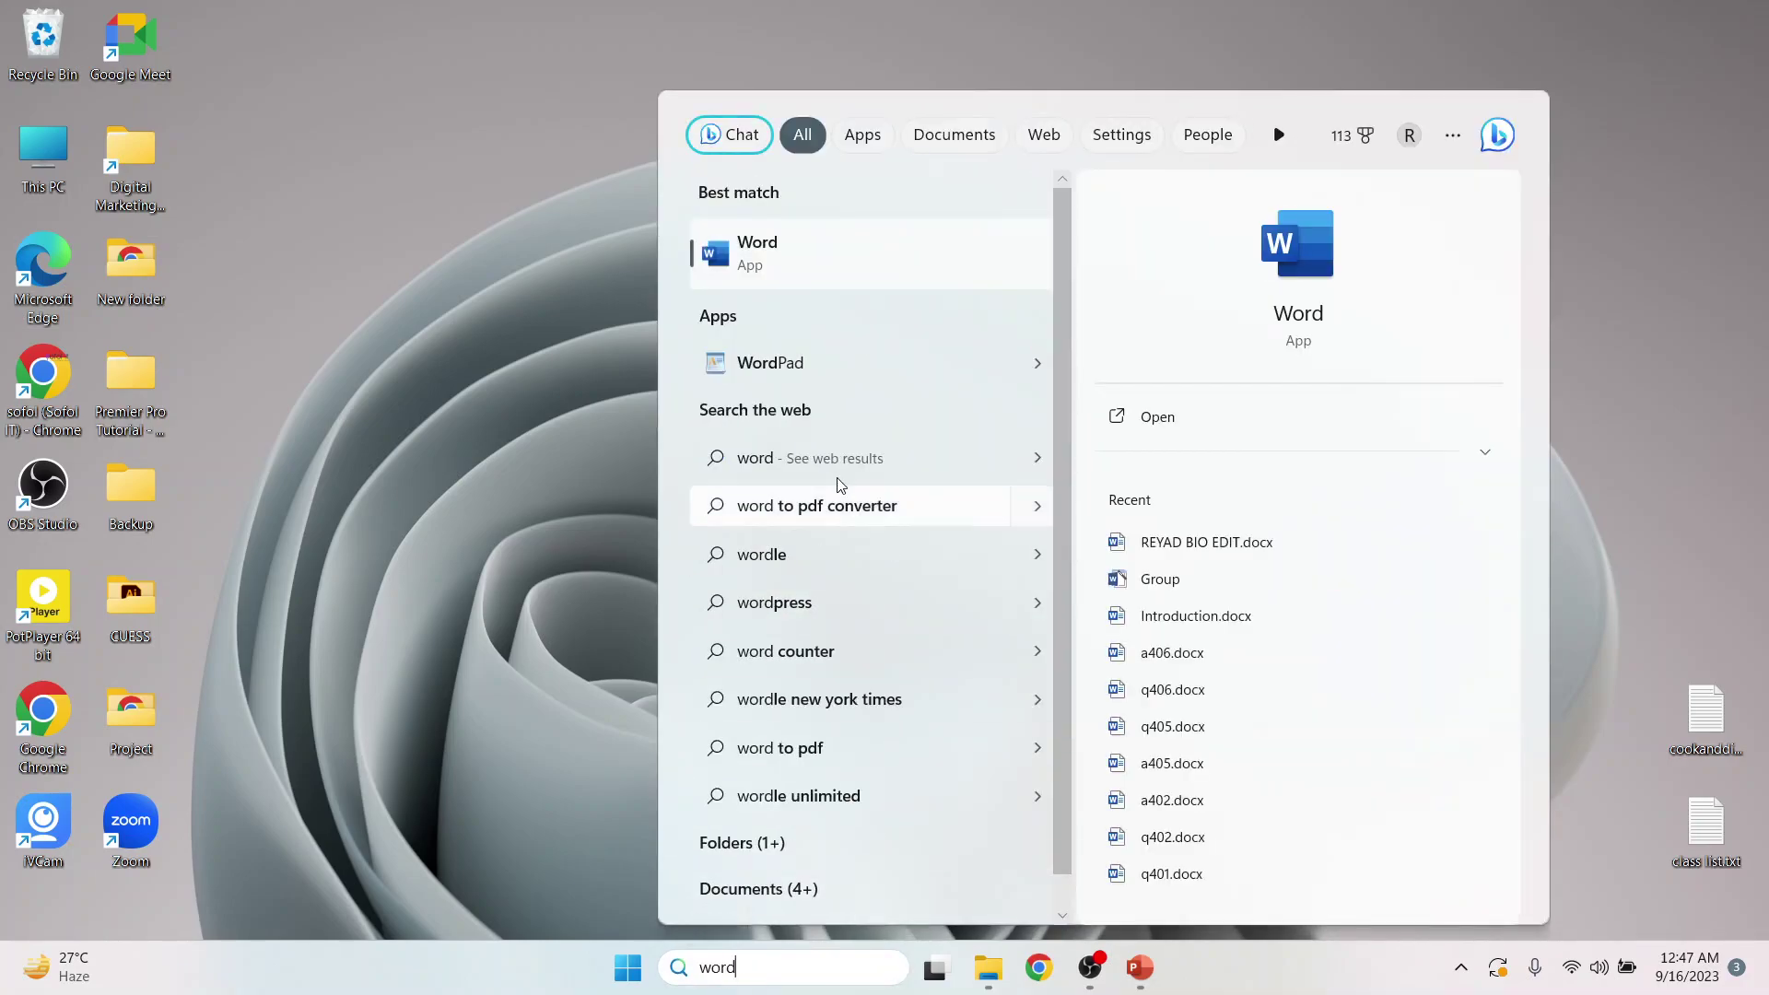
{"action": "left_click", "coordinate": [835, 247]}
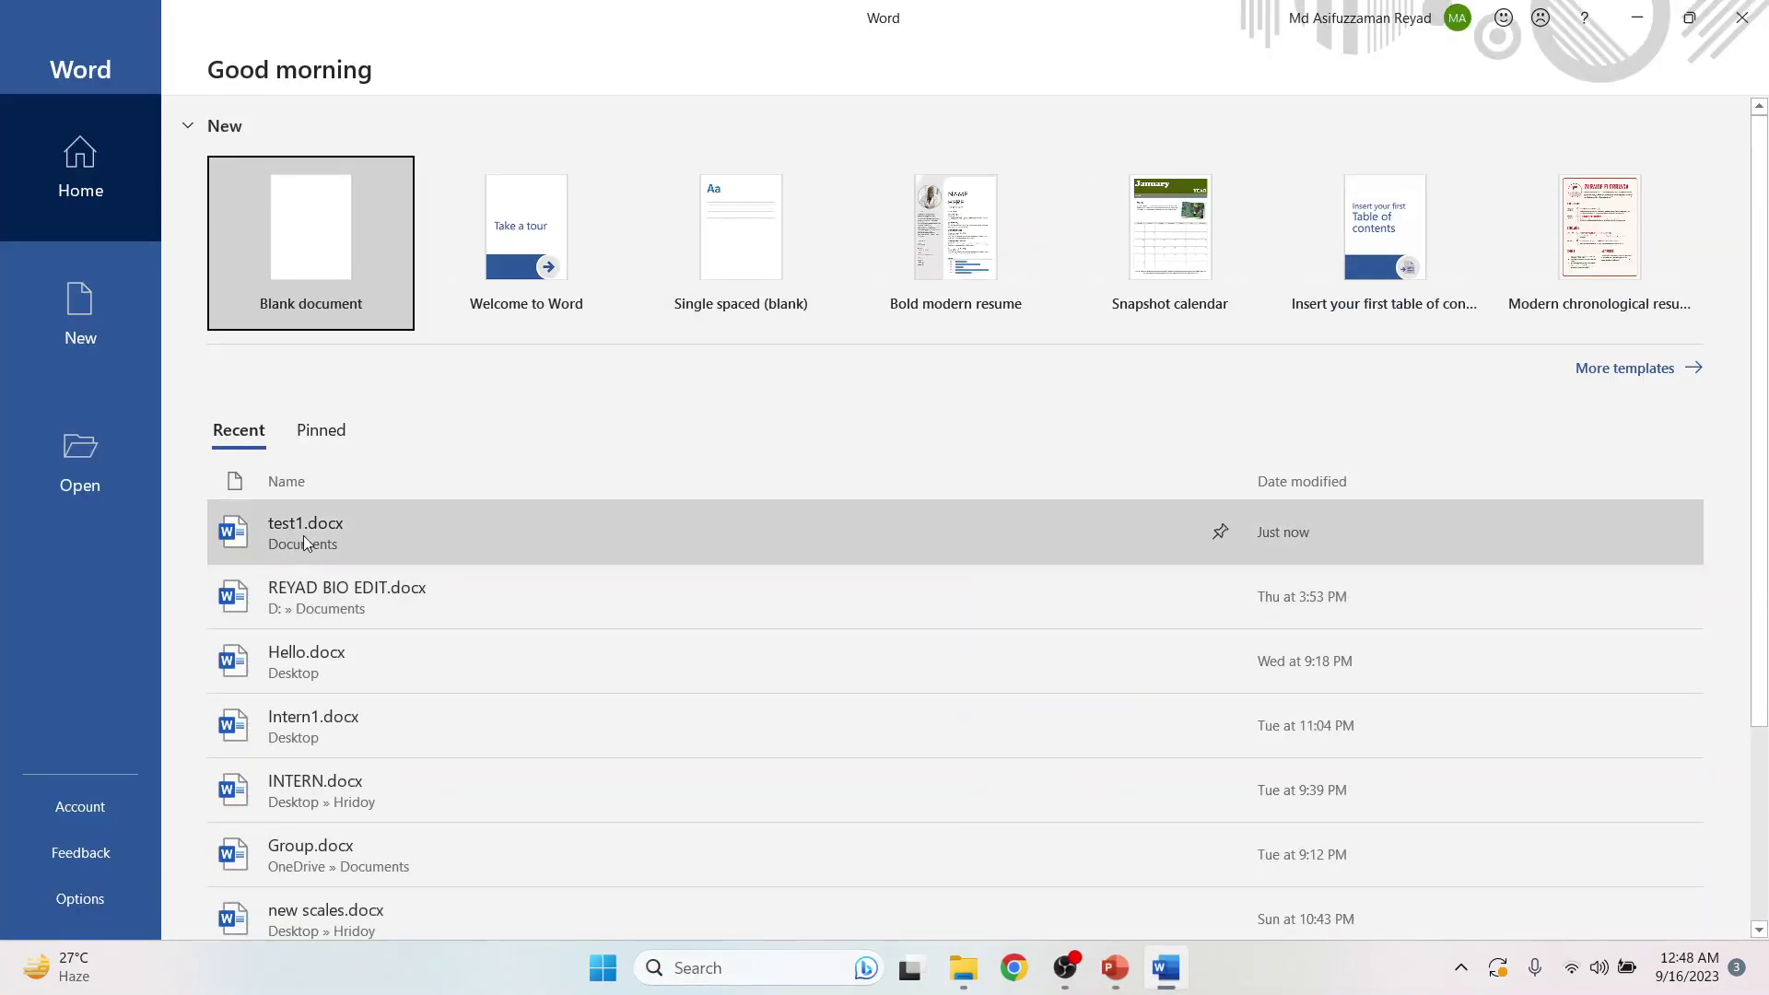
{"action": "left_click", "coordinate": [300, 523]}
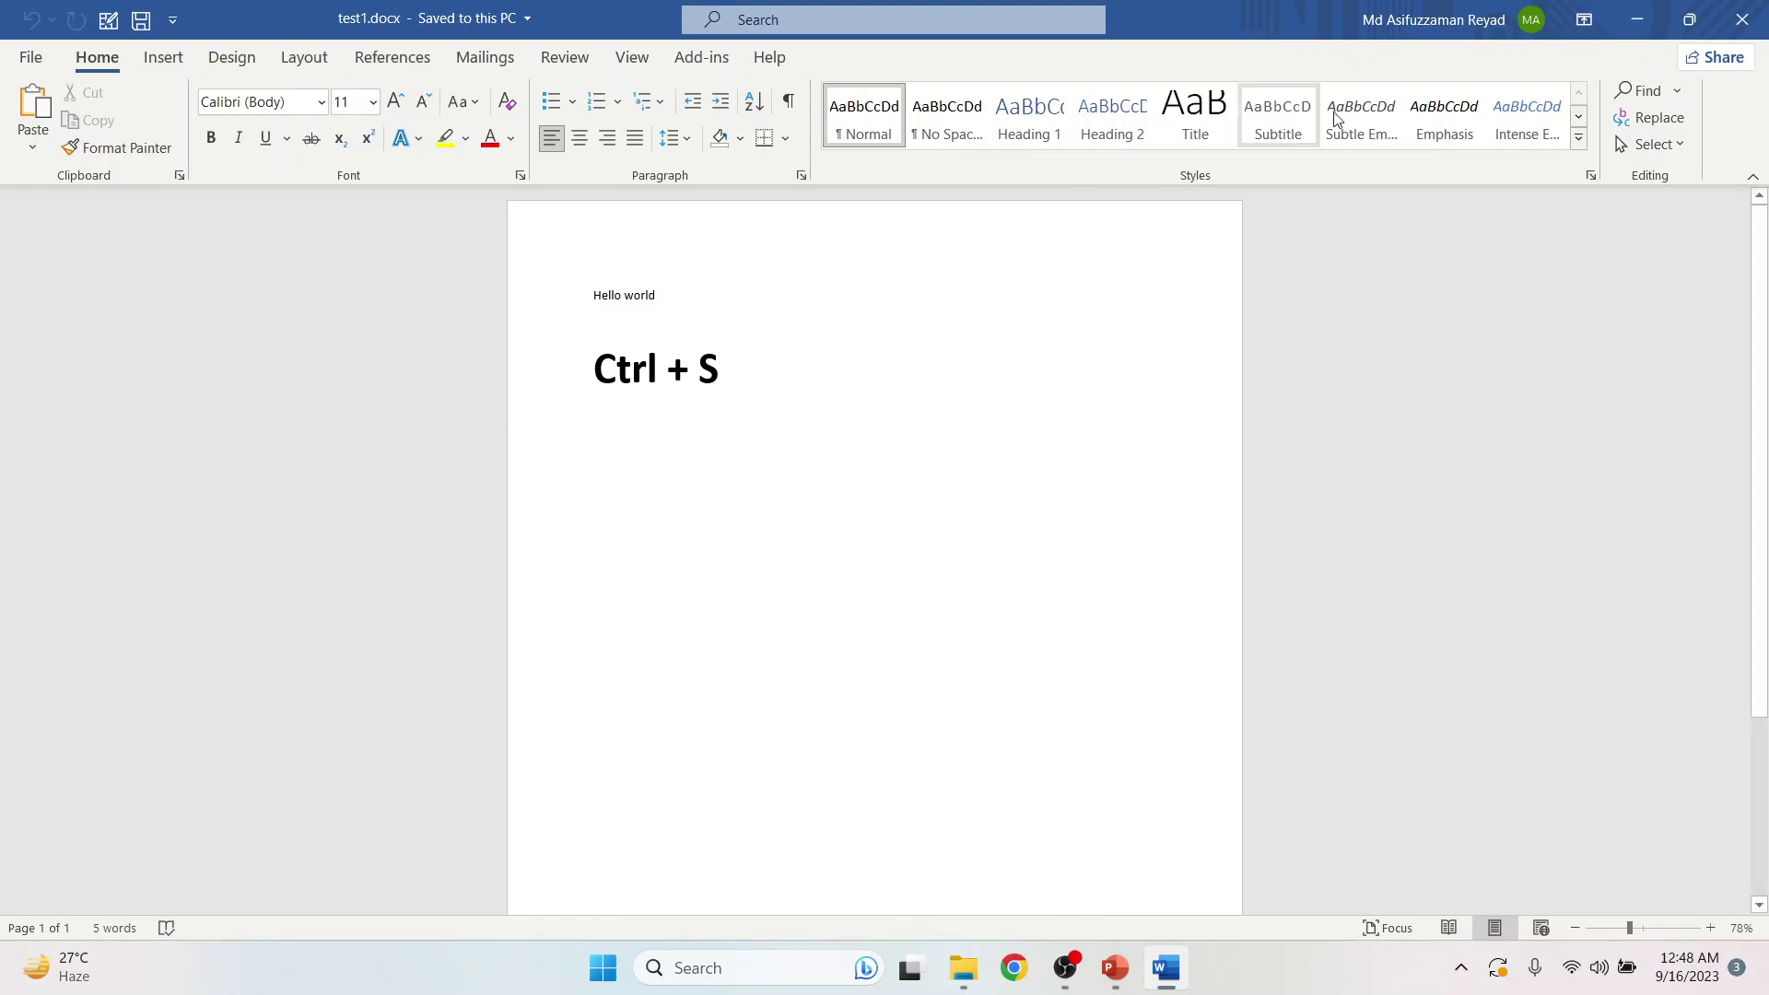
Close Word and open Introduction.docx from Reyad (D:) > Documents in File Explorer
{"action": "left_click", "coordinate": [1755, 29]}
{"action": "double_click", "coordinate": [42, 154]}
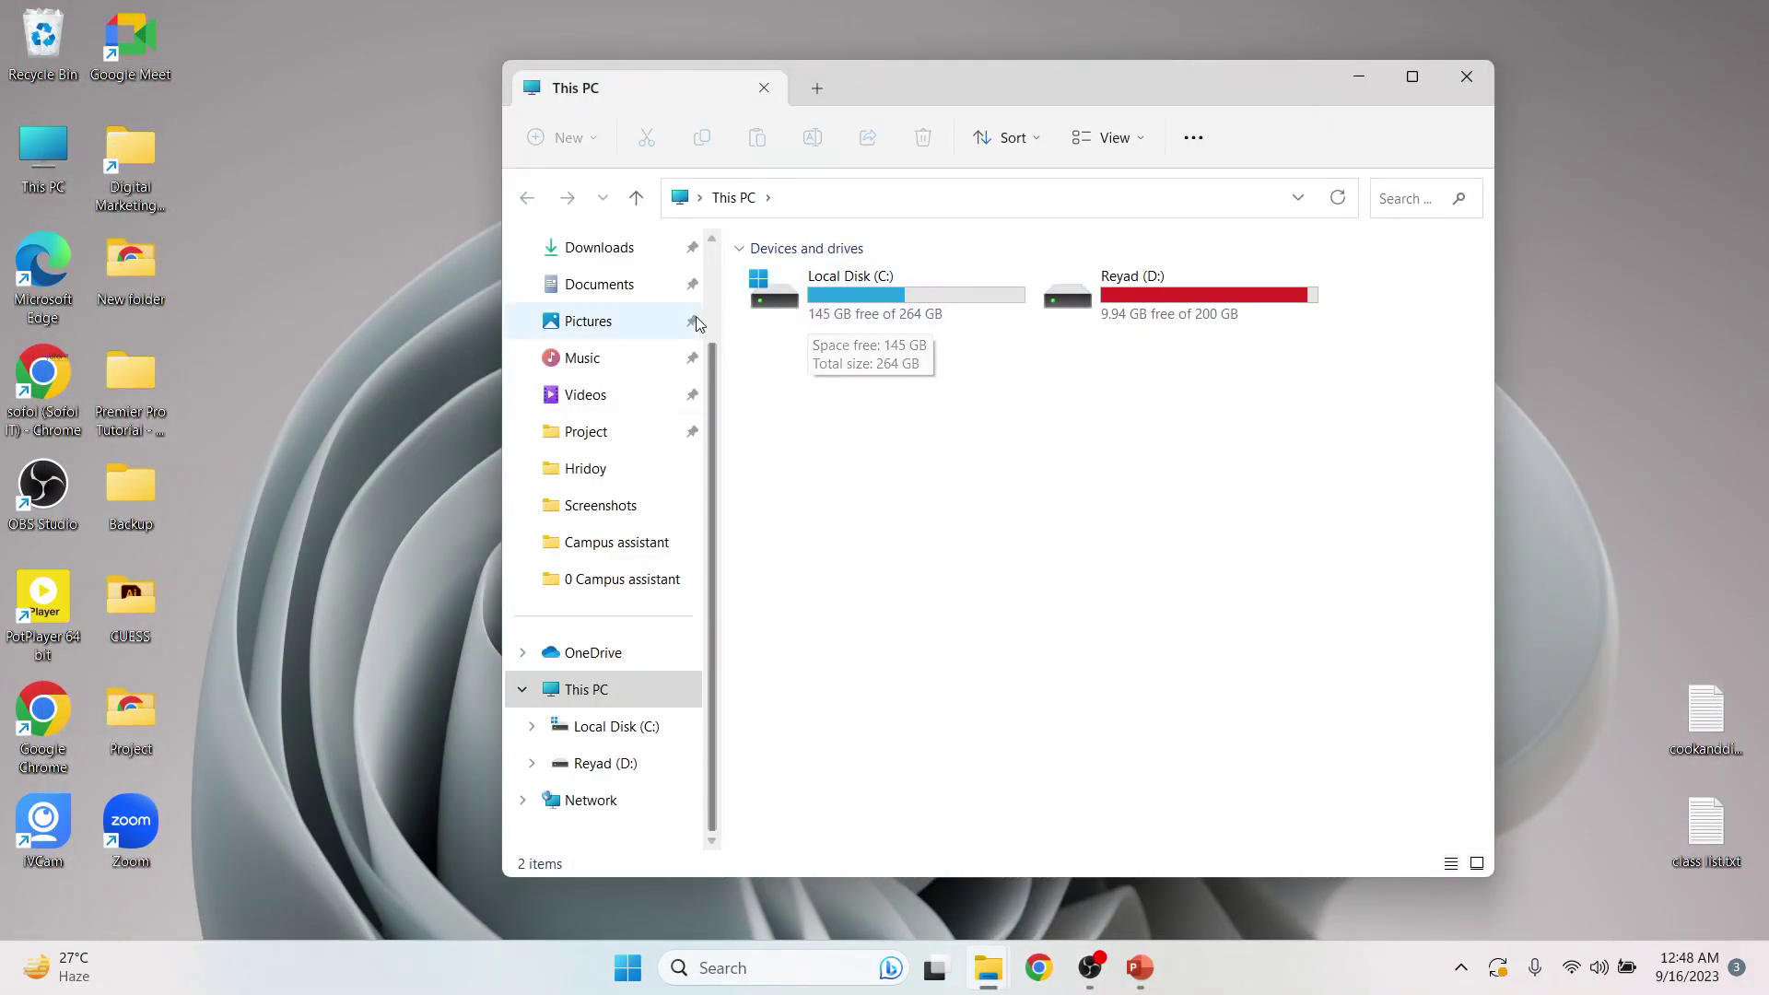
{"action": "left_click", "coordinate": [595, 287]}
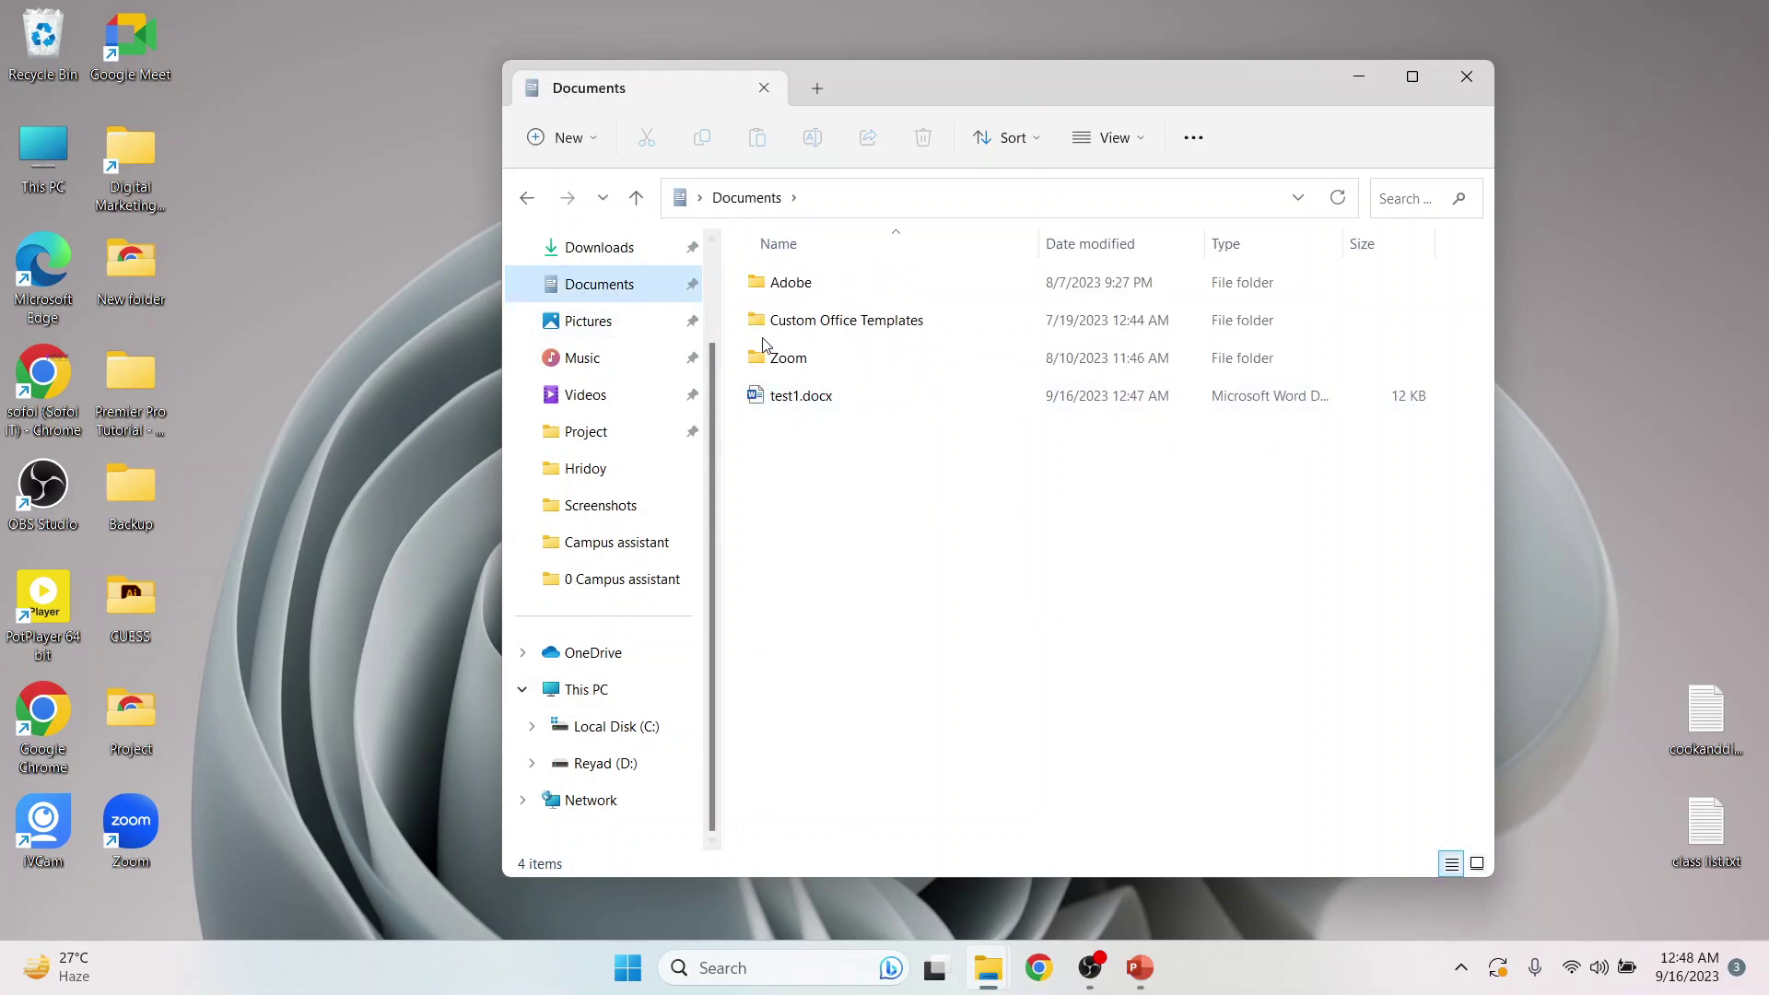
{"action": "left_click", "coordinate": [603, 764]}
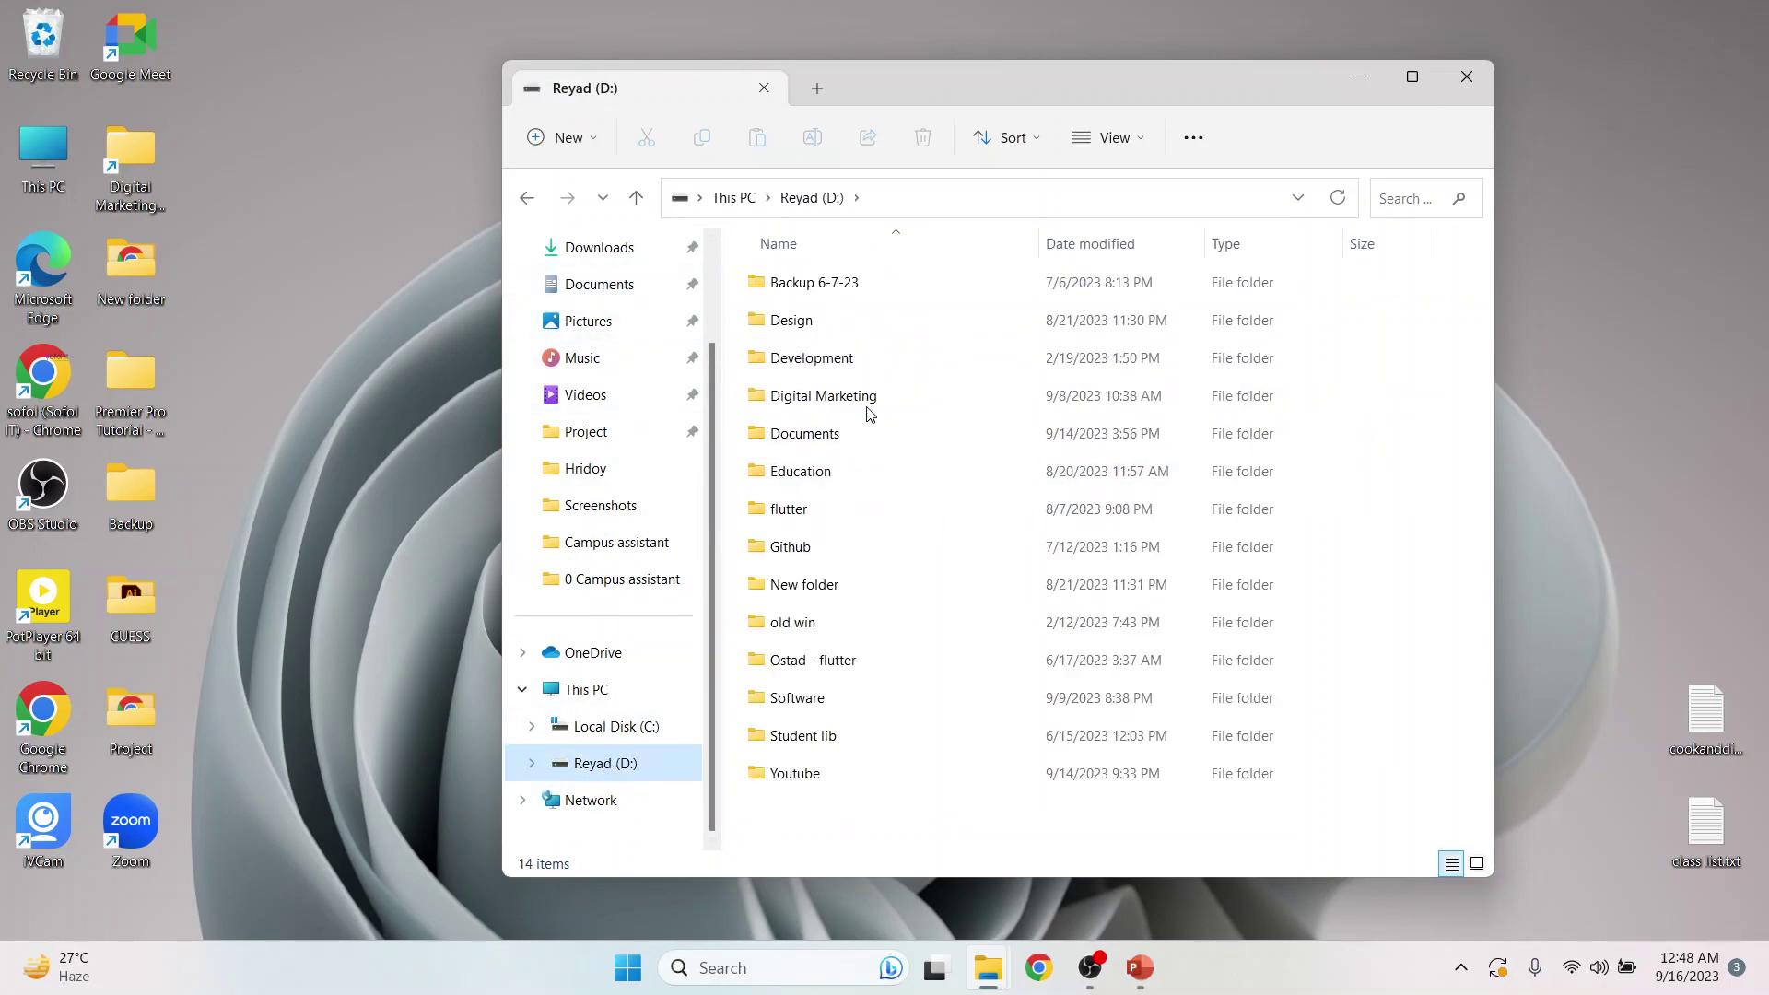
{"action": "double_click", "coordinate": [818, 449]}
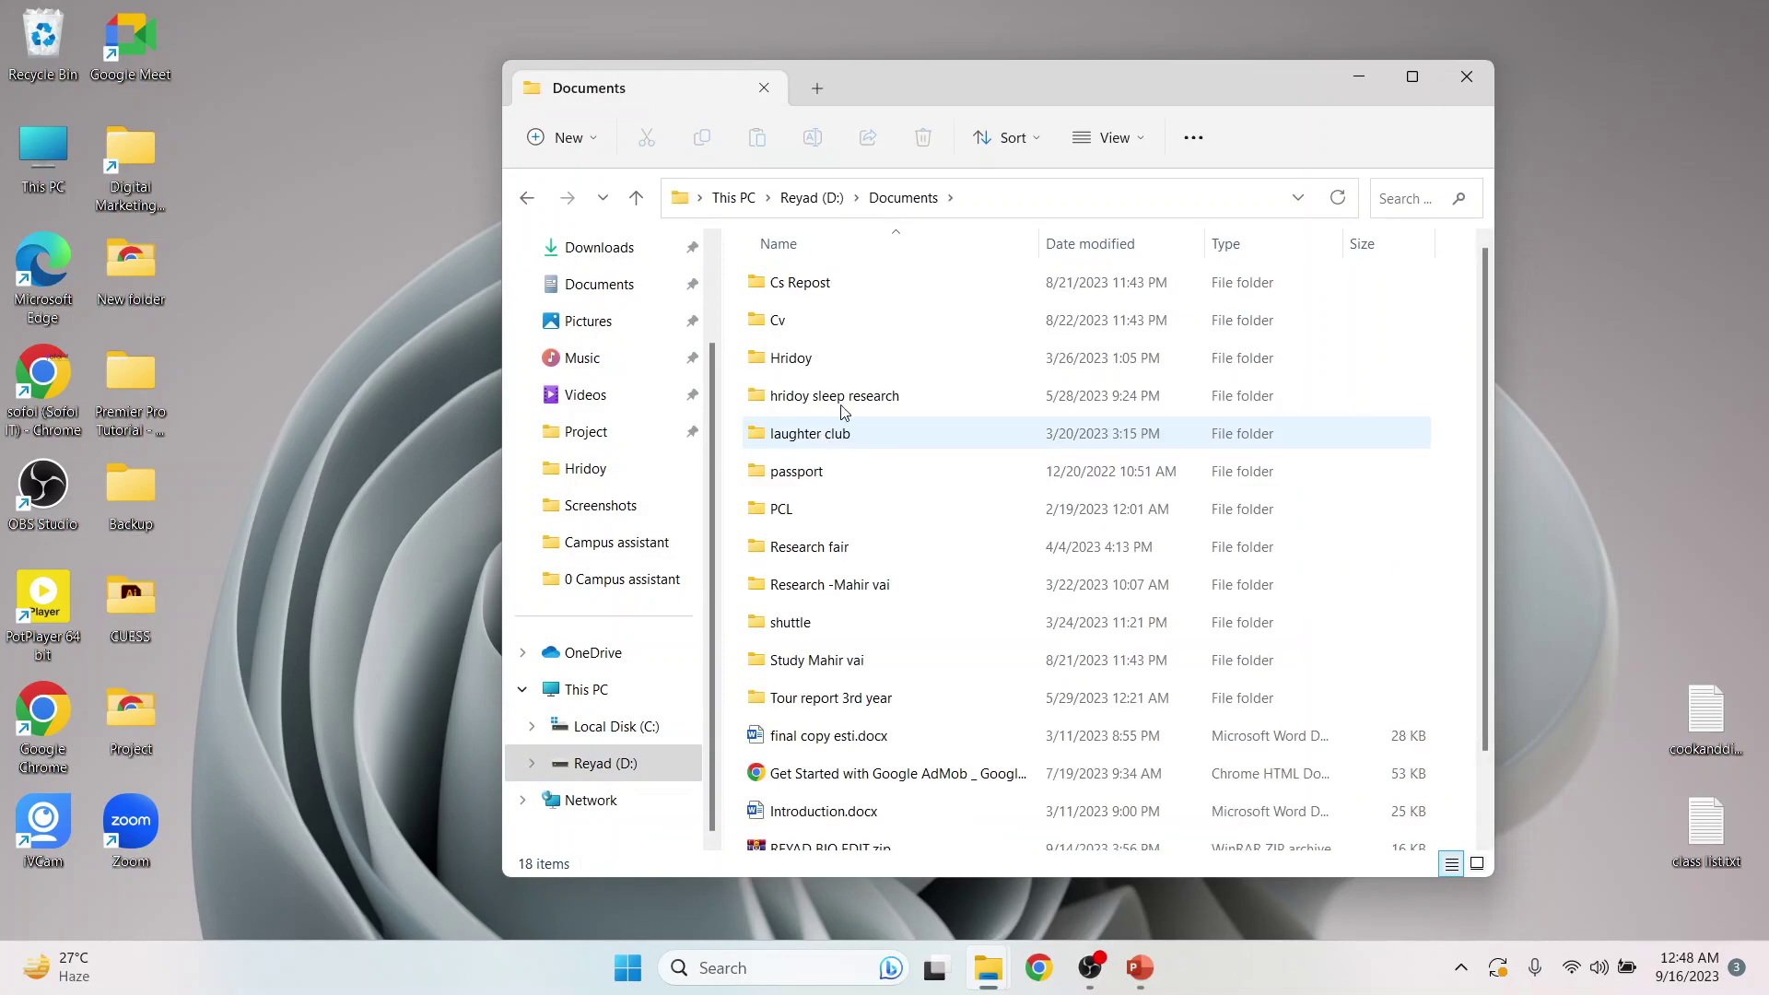
{"action": "scroll", "coordinate": [862, 764], "scroll_direction": "down", "scroll_amount": 1}
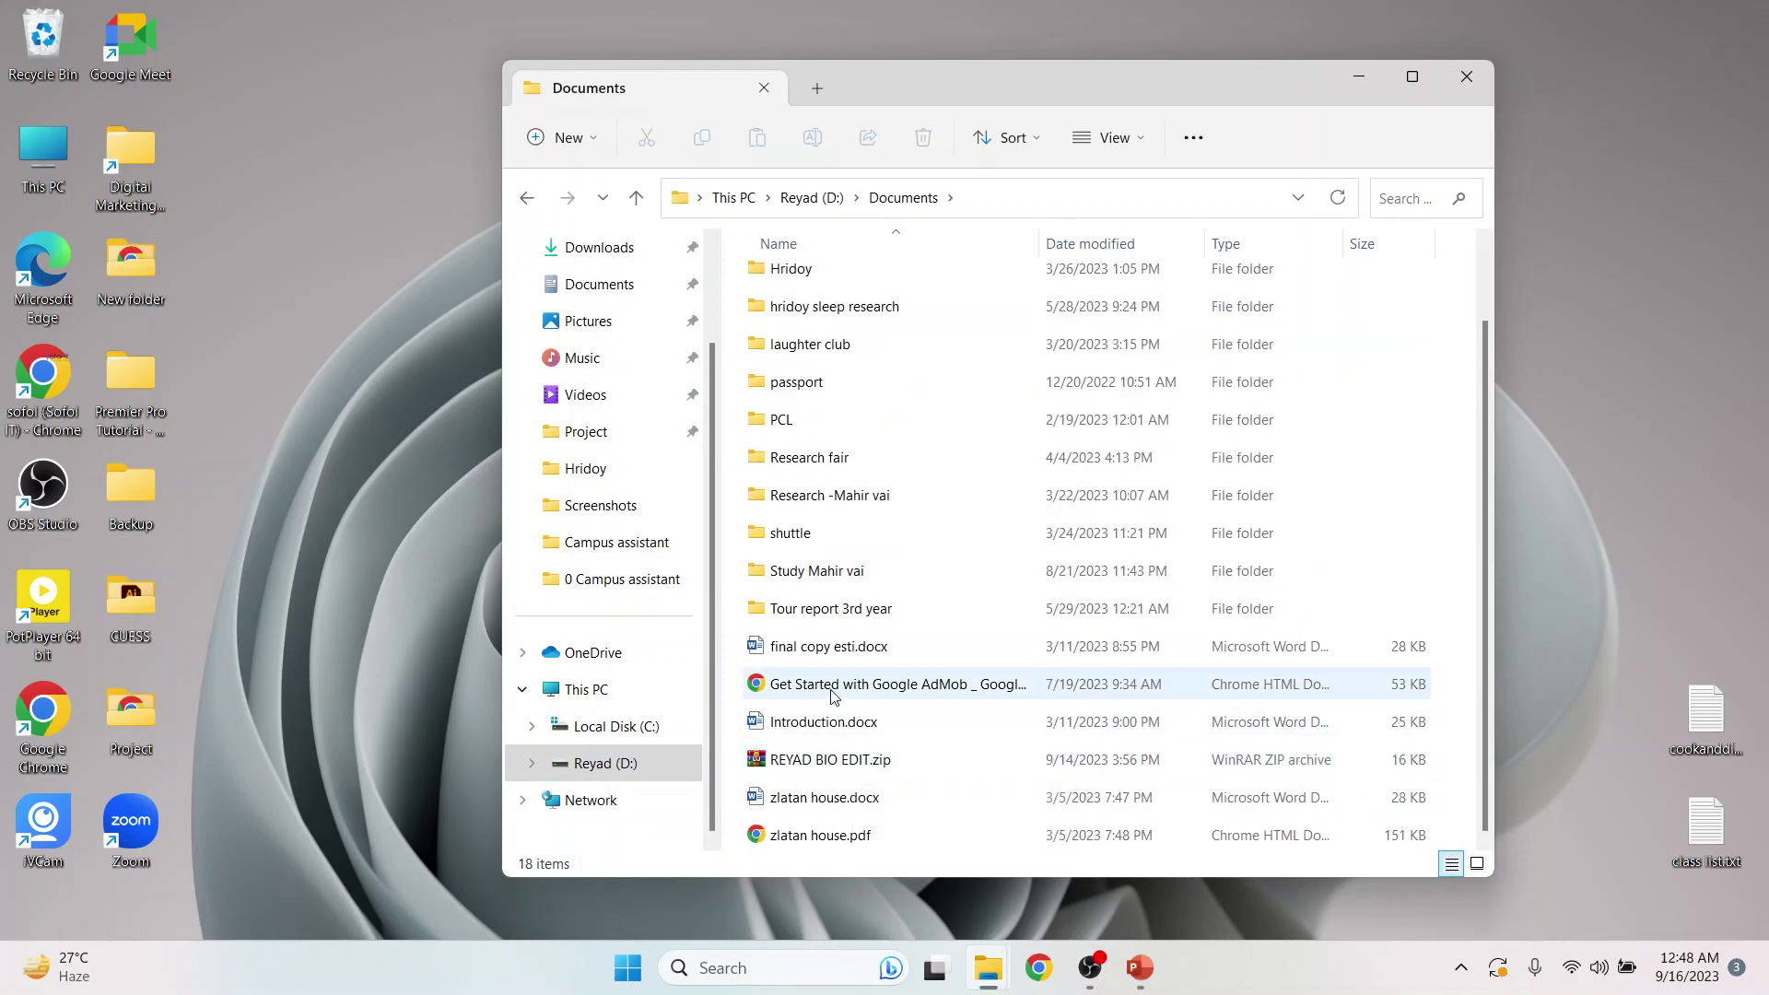
{"action": "double_click", "coordinate": [849, 721]}
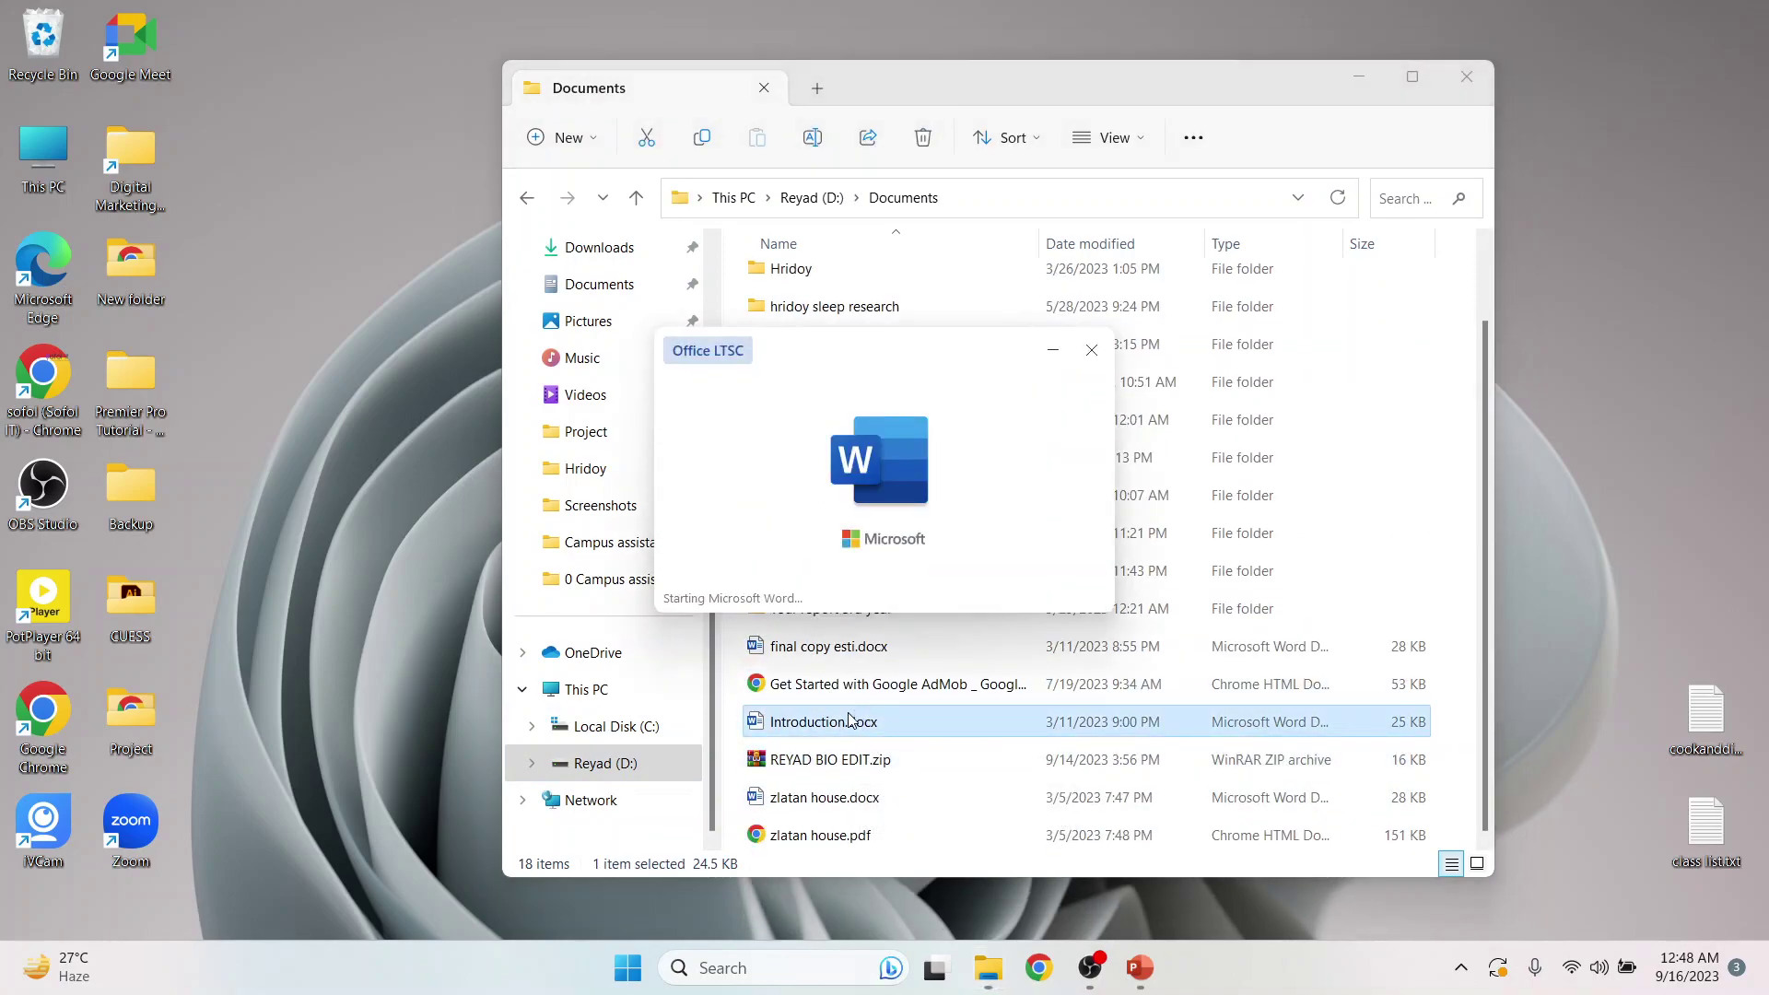
Scroll through the social media addiction essay, then close Word
{"action": "scroll", "coordinate": [874, 616], "scroll_direction": "down", "scroll_amount": 2}
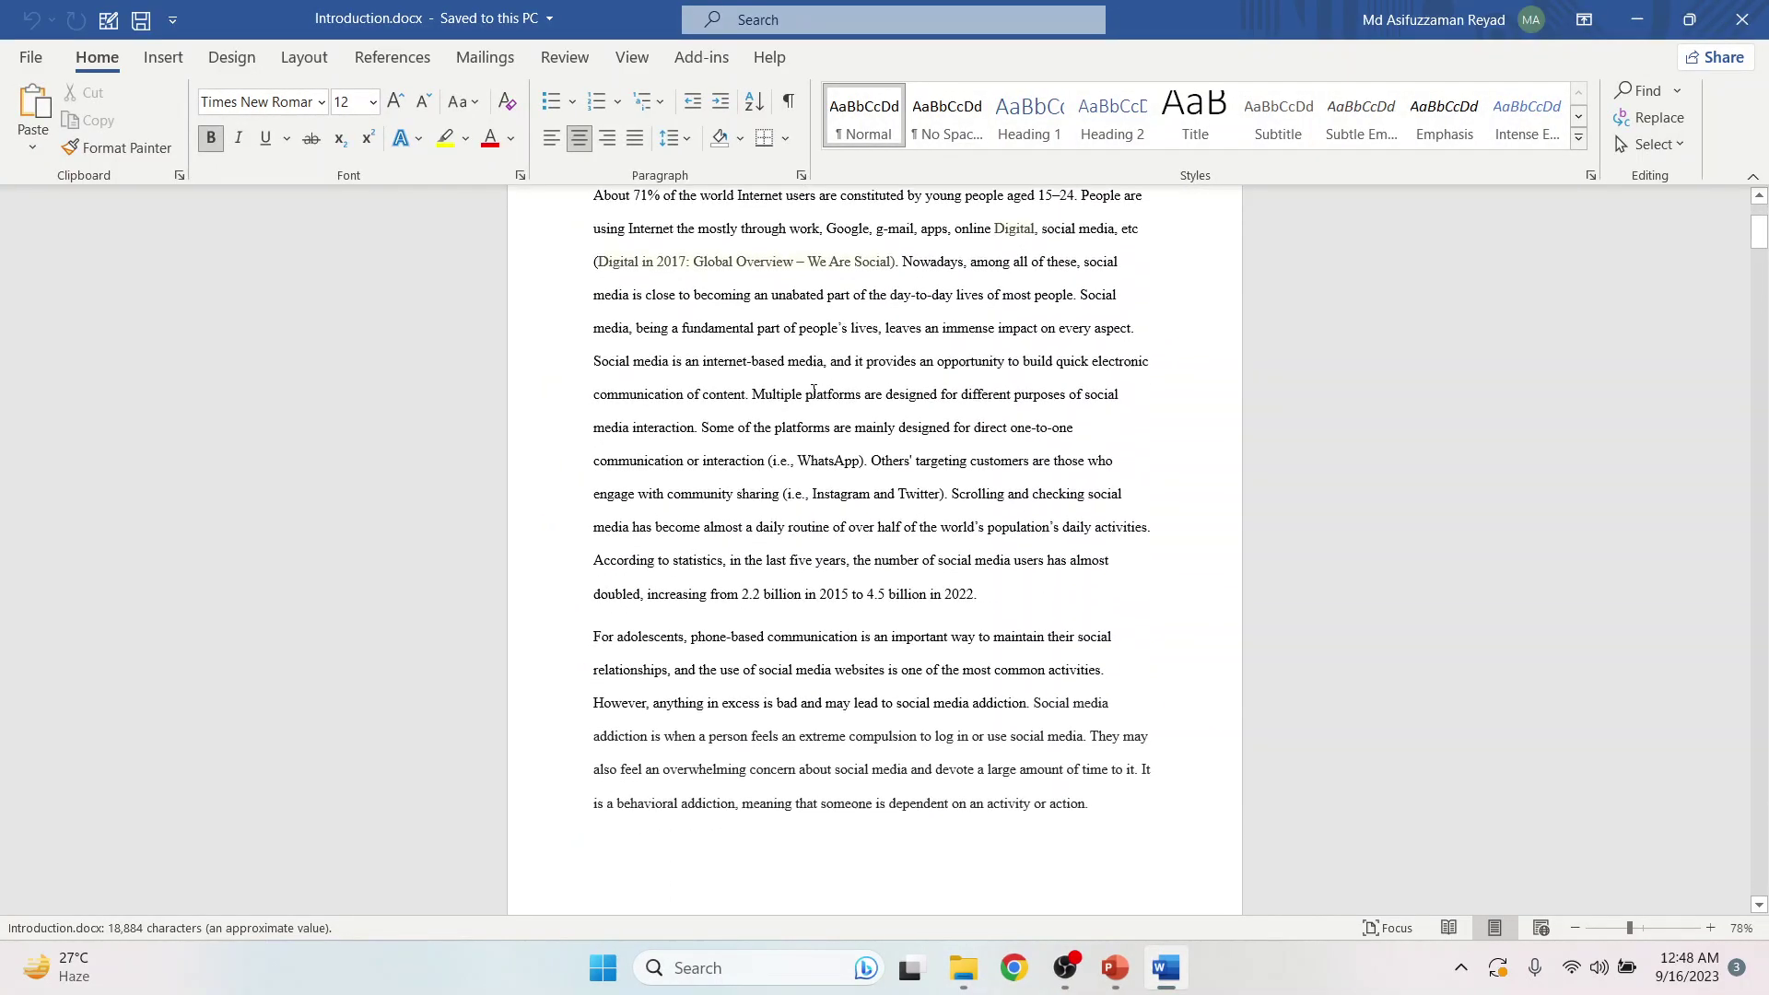
{"action": "scroll", "coordinate": [873, 616], "scroll_direction": "down", "scroll_amount": 5}
{"action": "scroll", "coordinate": [873, 616], "scroll_direction": "down", "scroll_amount": 2}
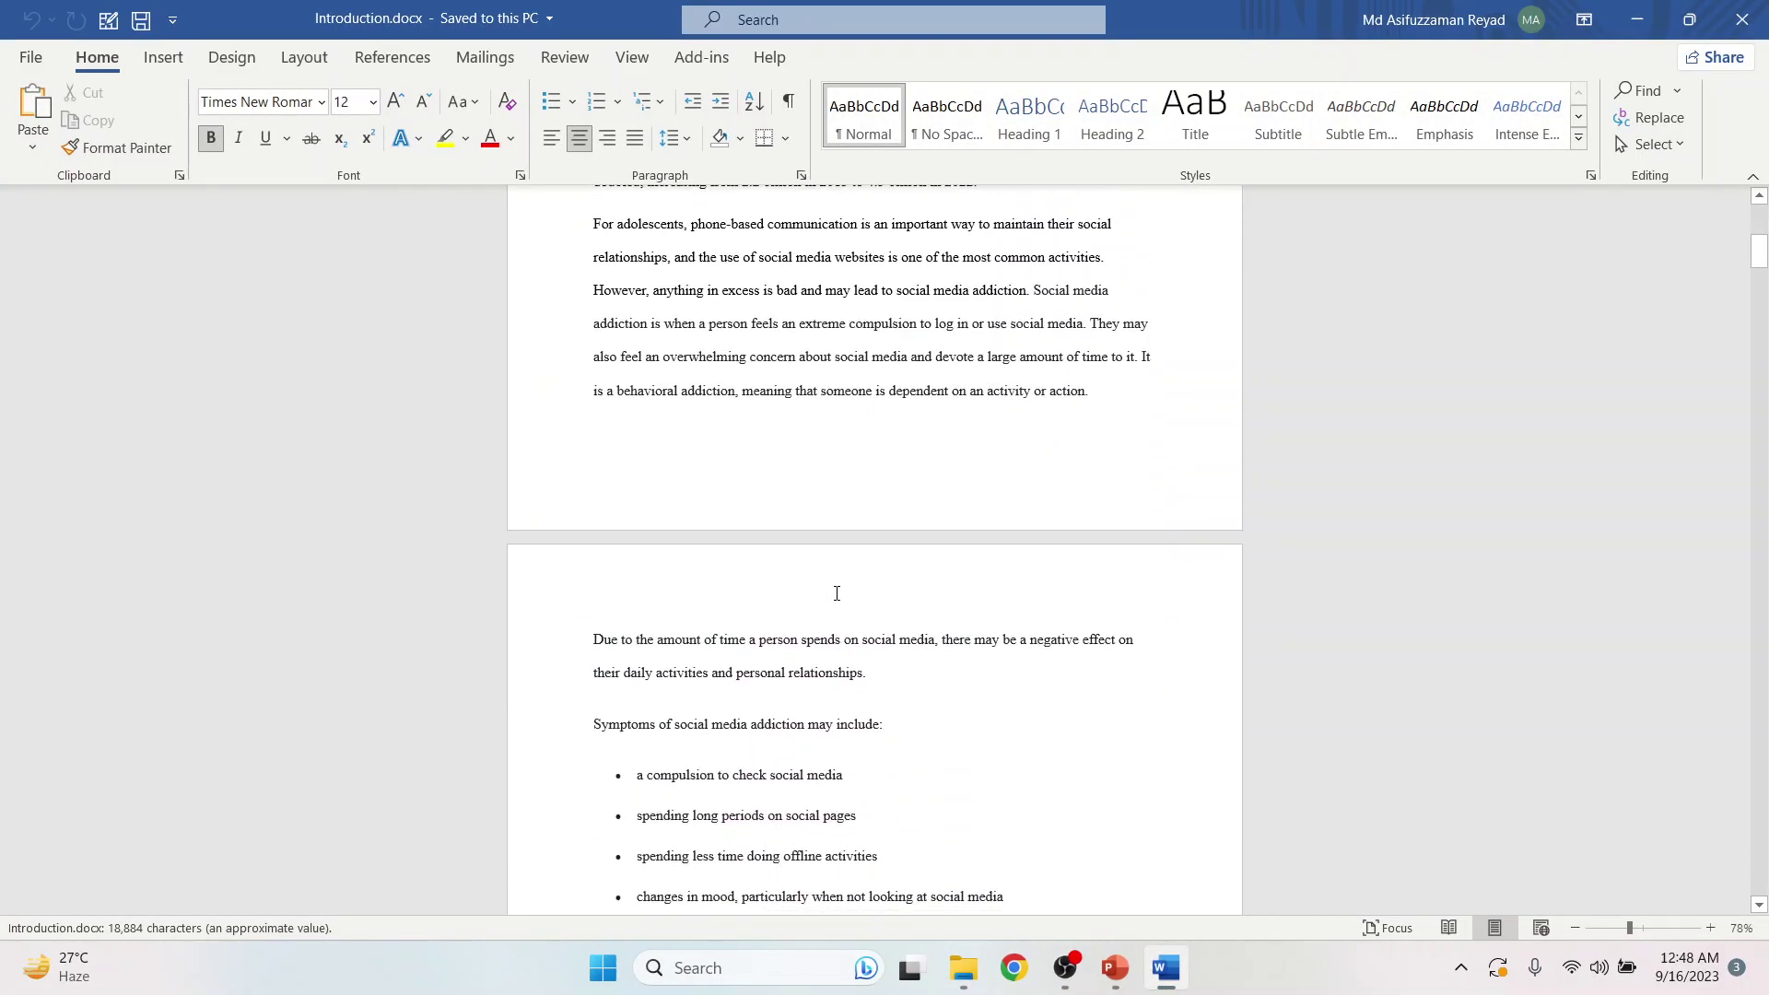
{"action": "left_click", "coordinate": [1760, 11]}
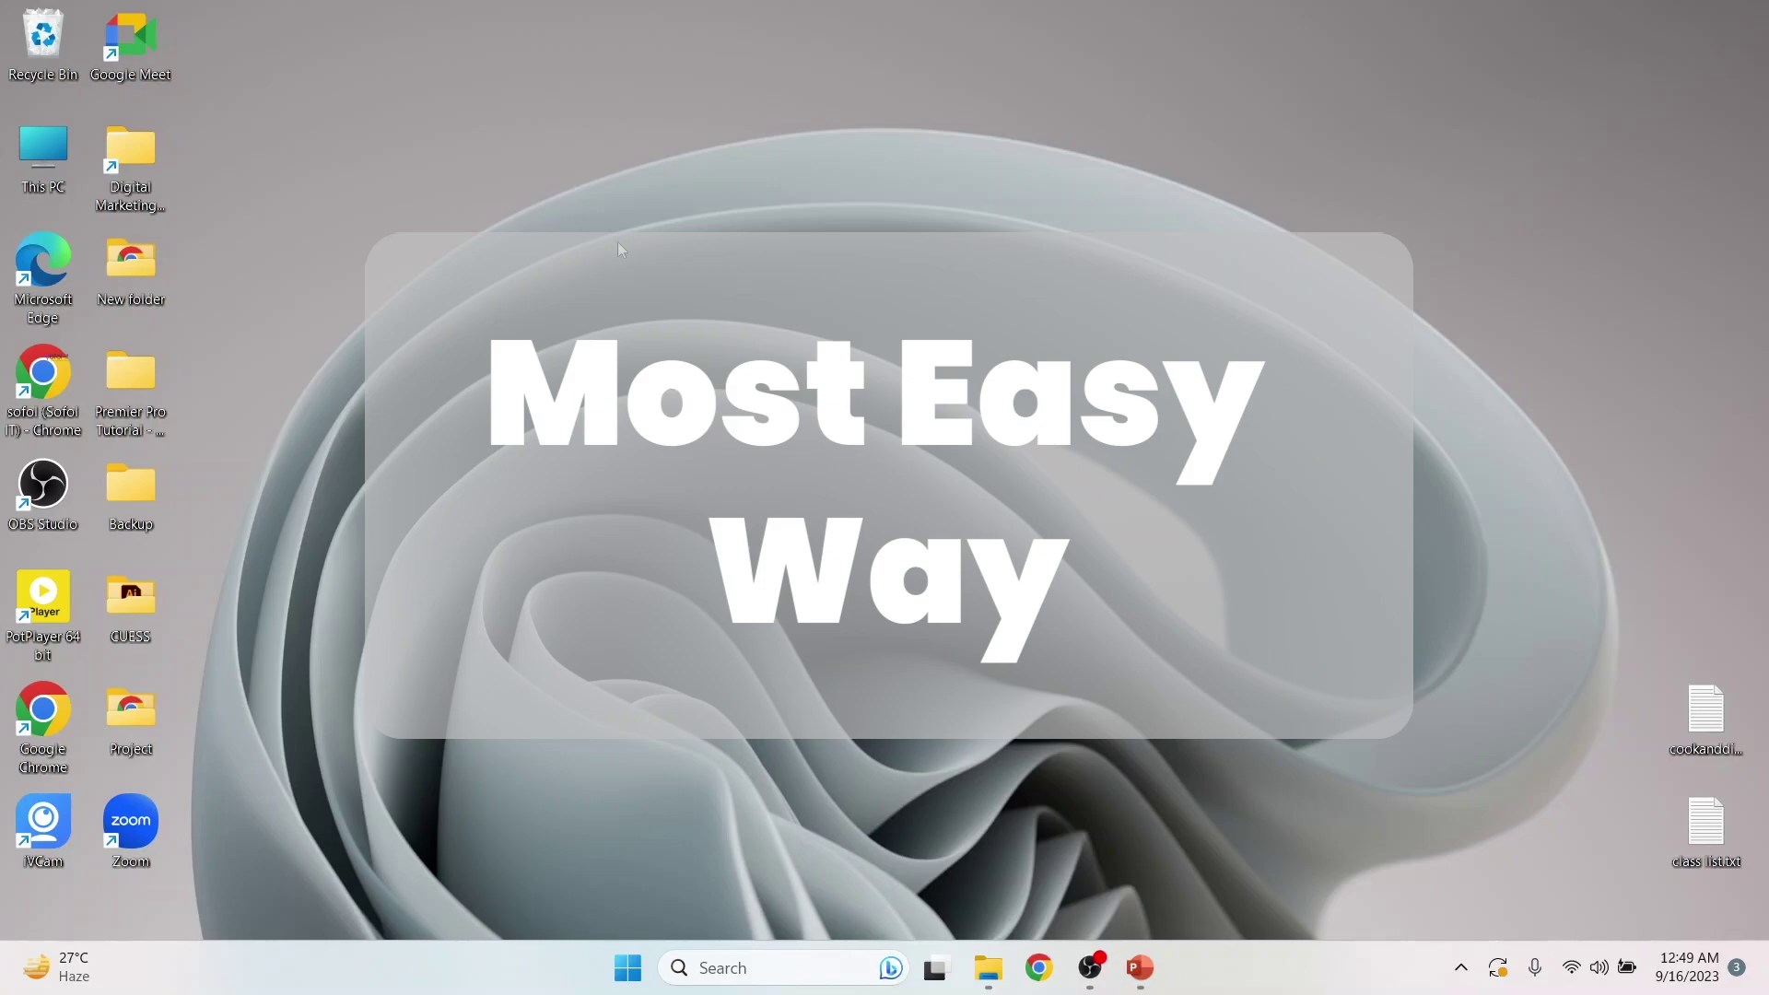
Create a new Word document on the desktop named test2 and drag it to the top-left icons
{"action": "right_click", "coordinate": [478, 178]}
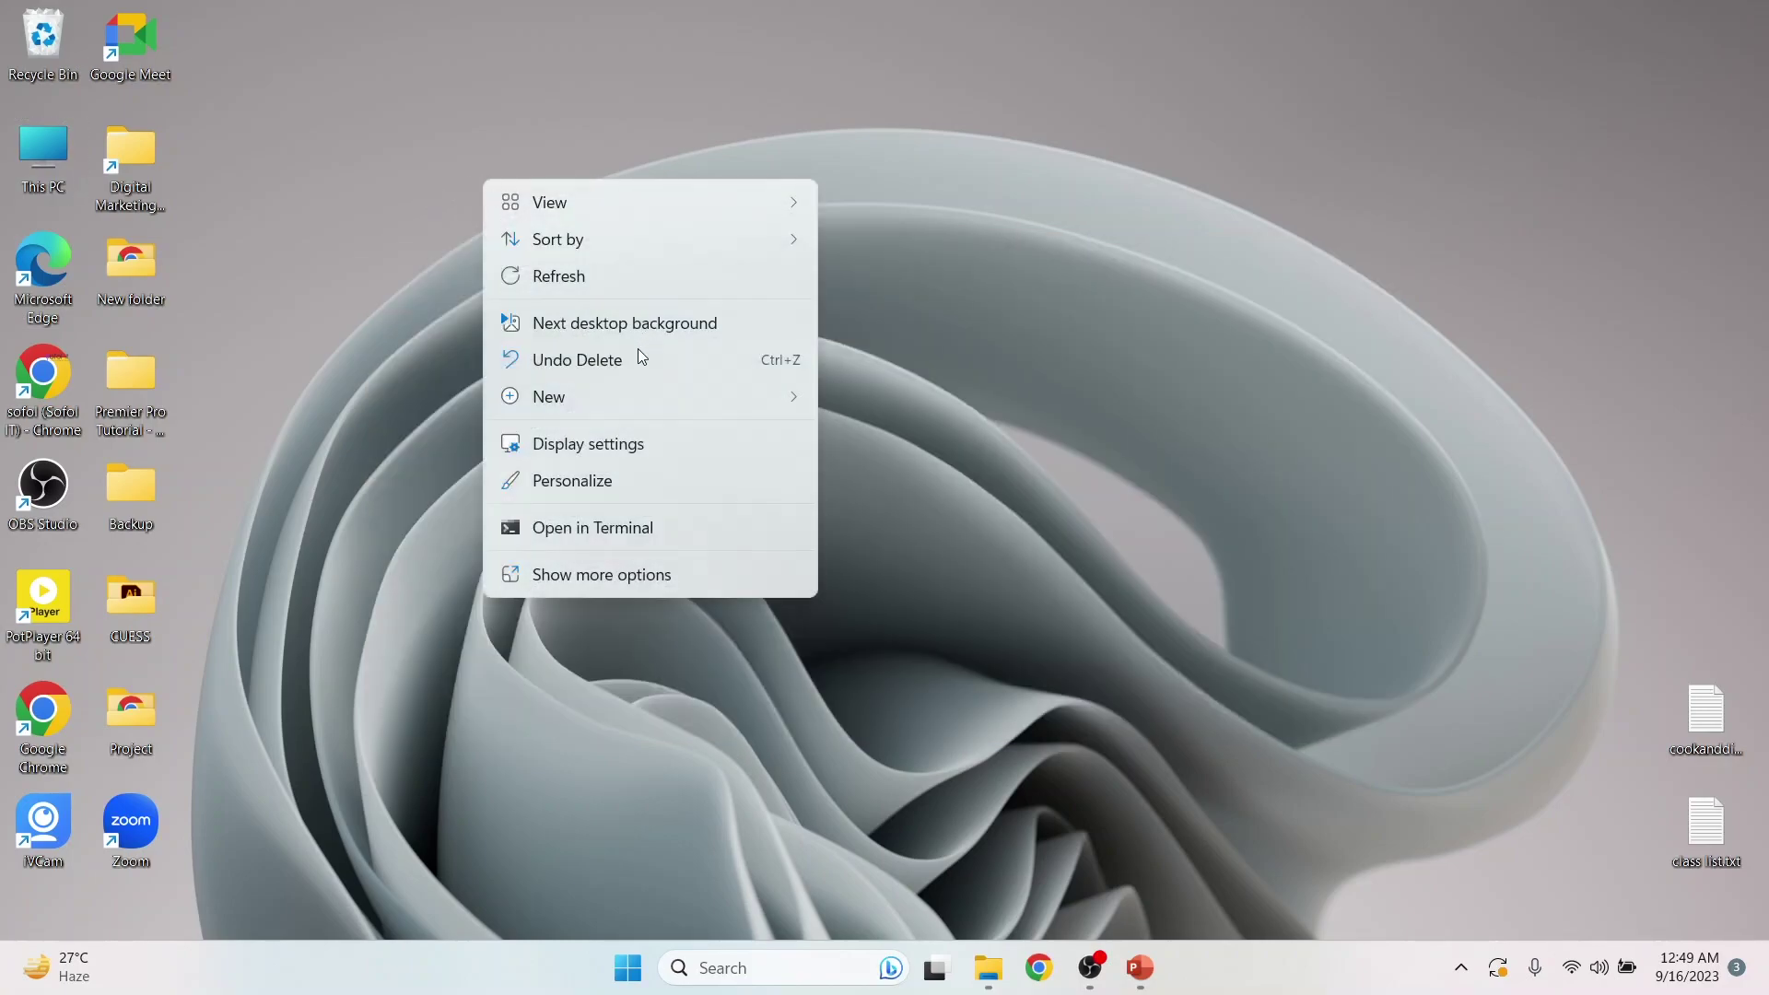
{"action": "mouse_move", "coordinate": [549, 397]}
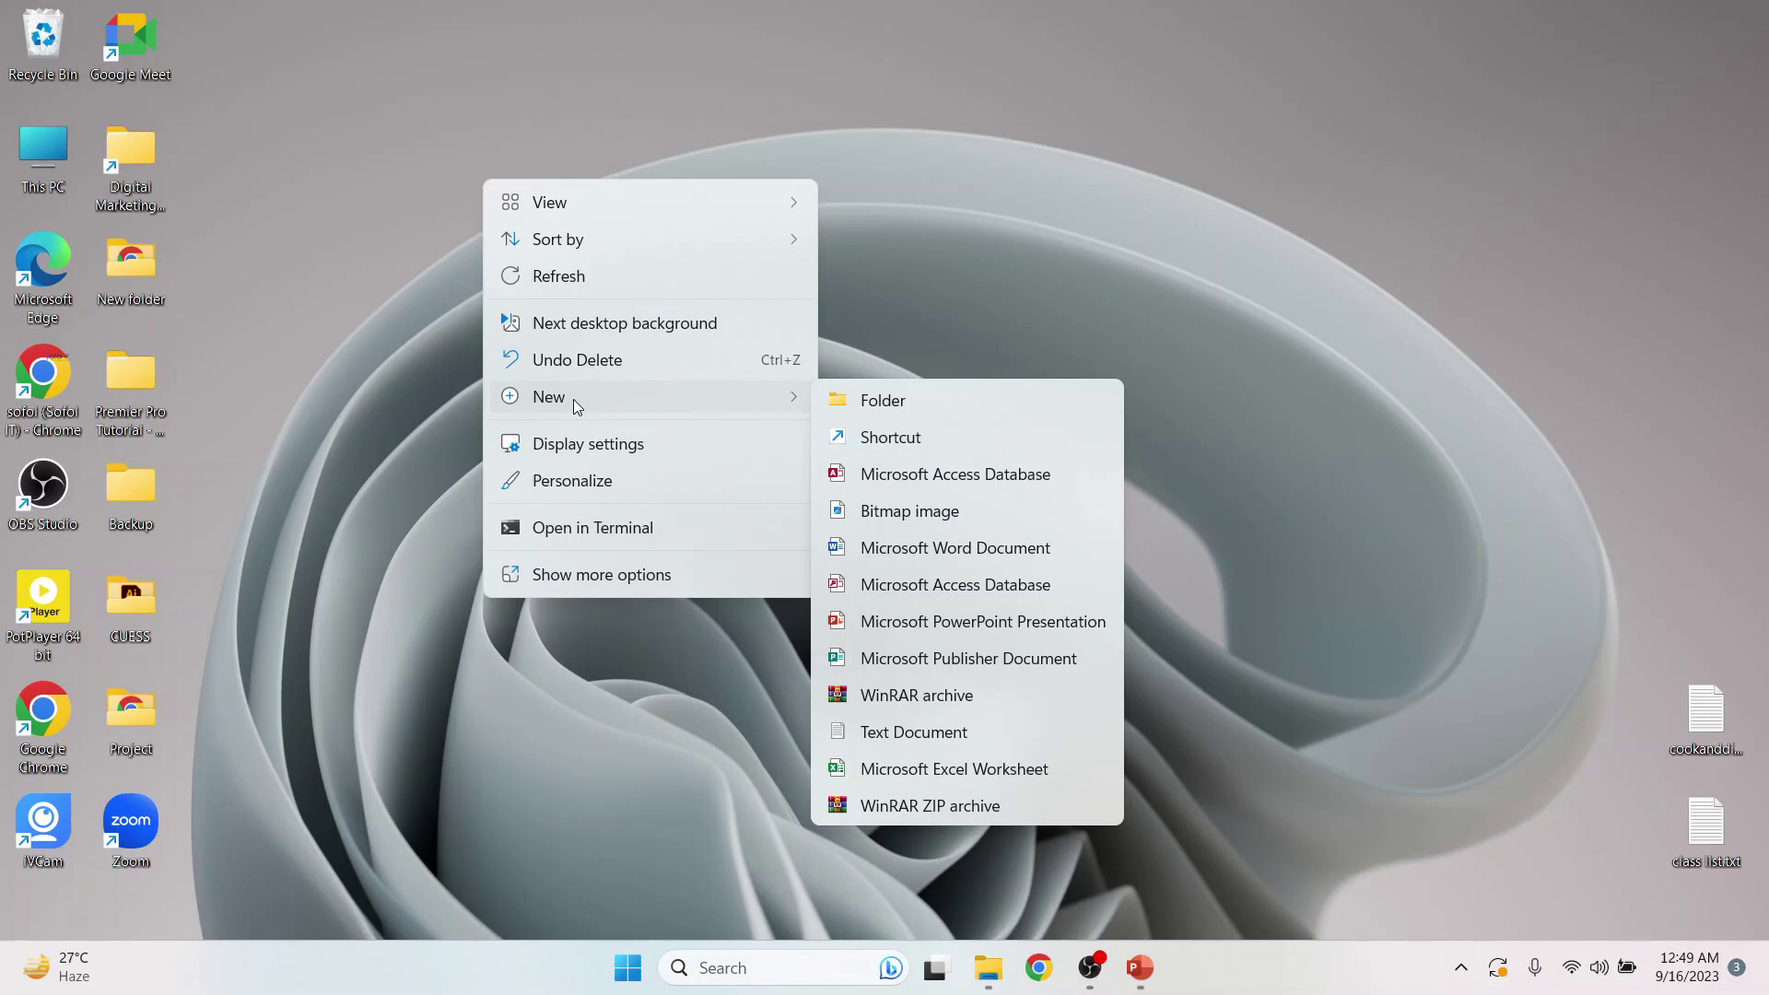
{"action": "left_click", "coordinate": [984, 558]}
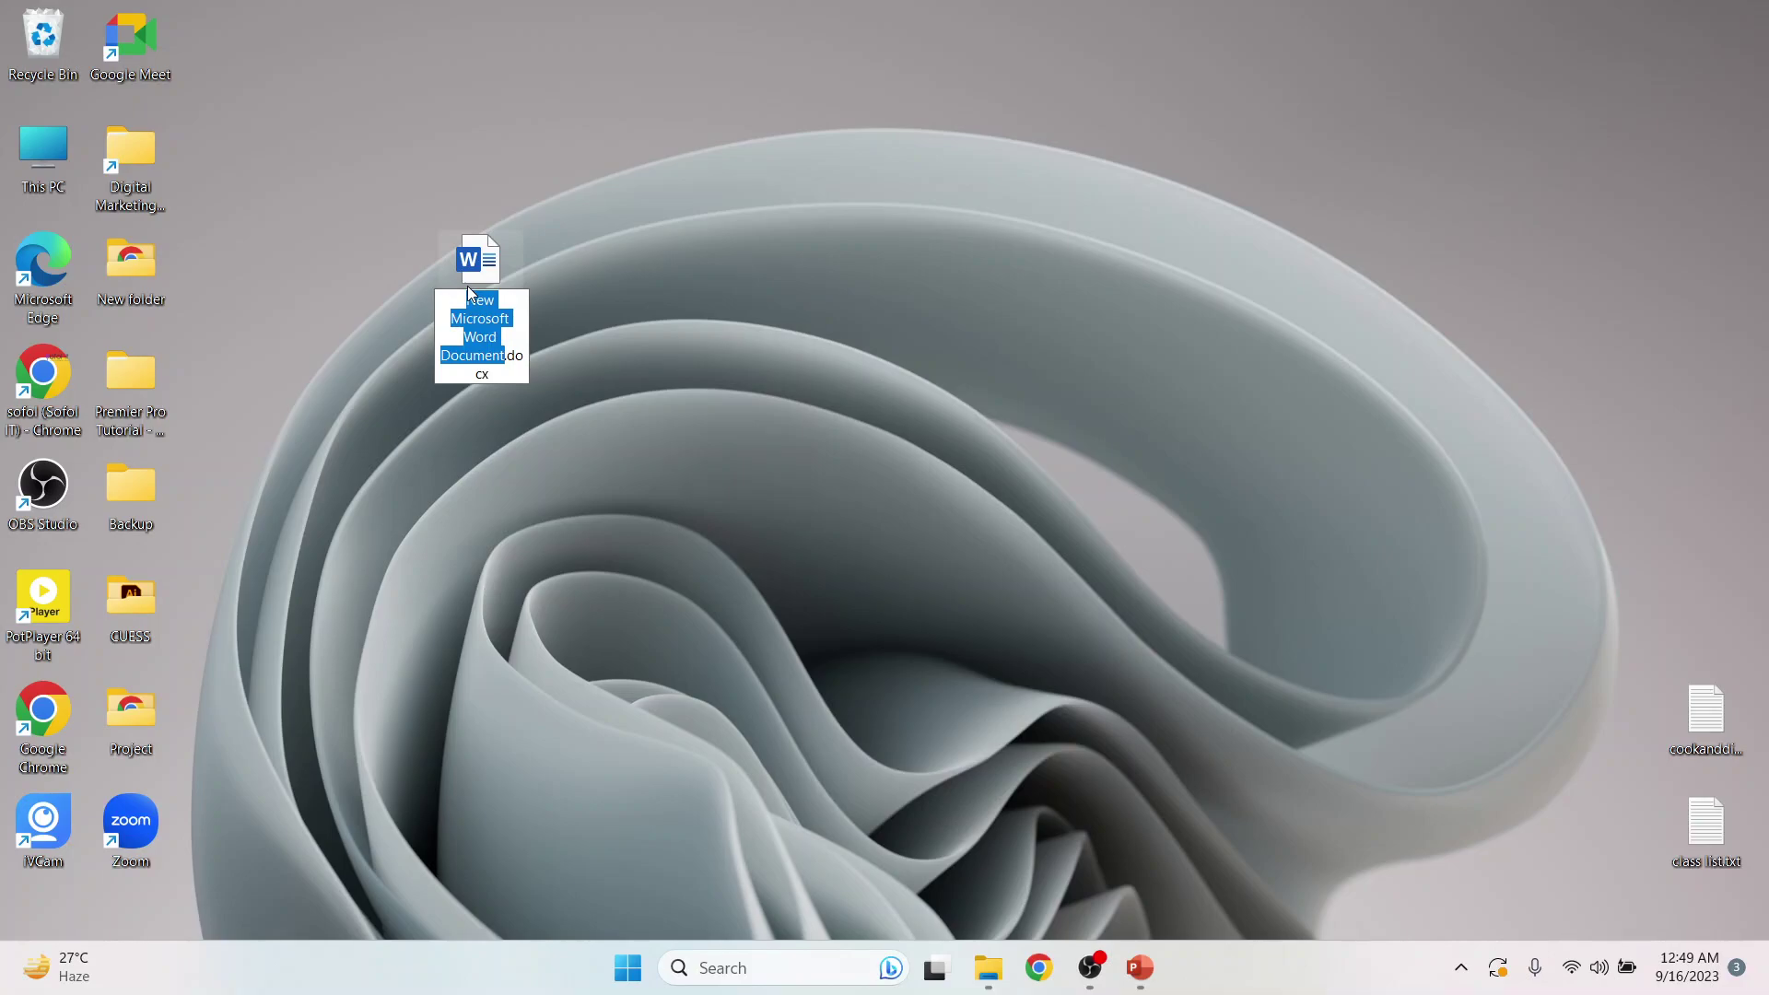
{"action": "type", "text": "test"}
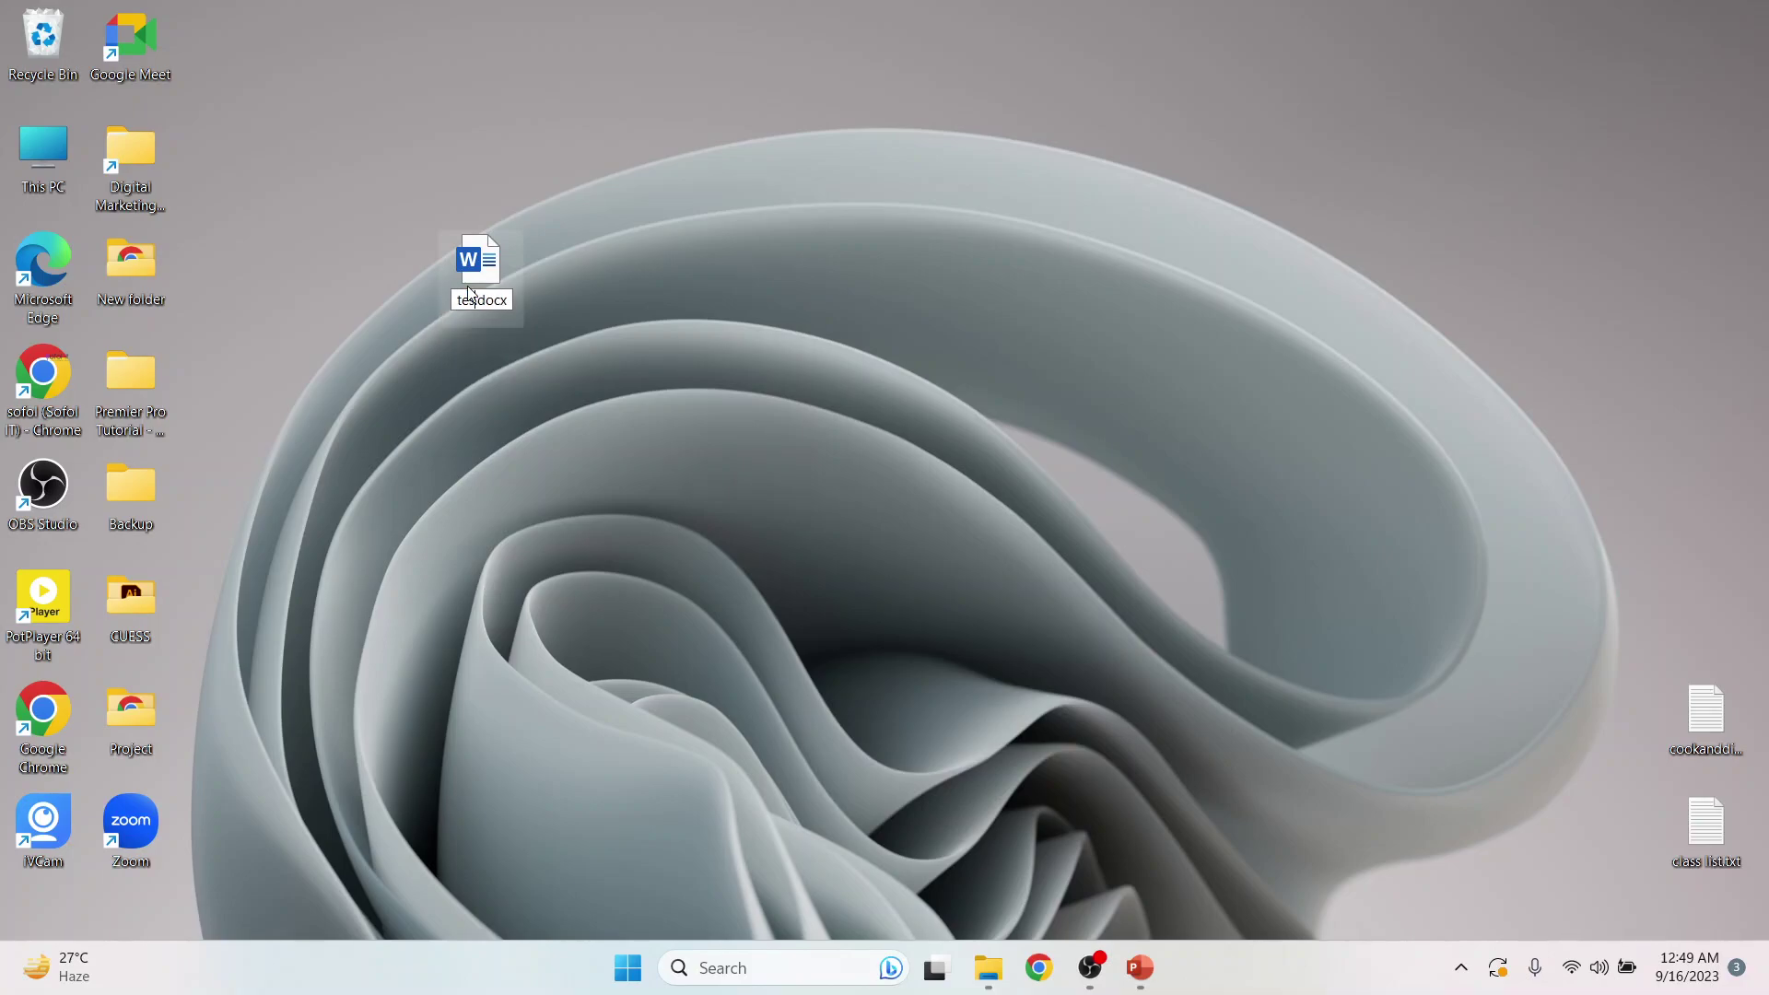
{"action": "type", "text": "2"}
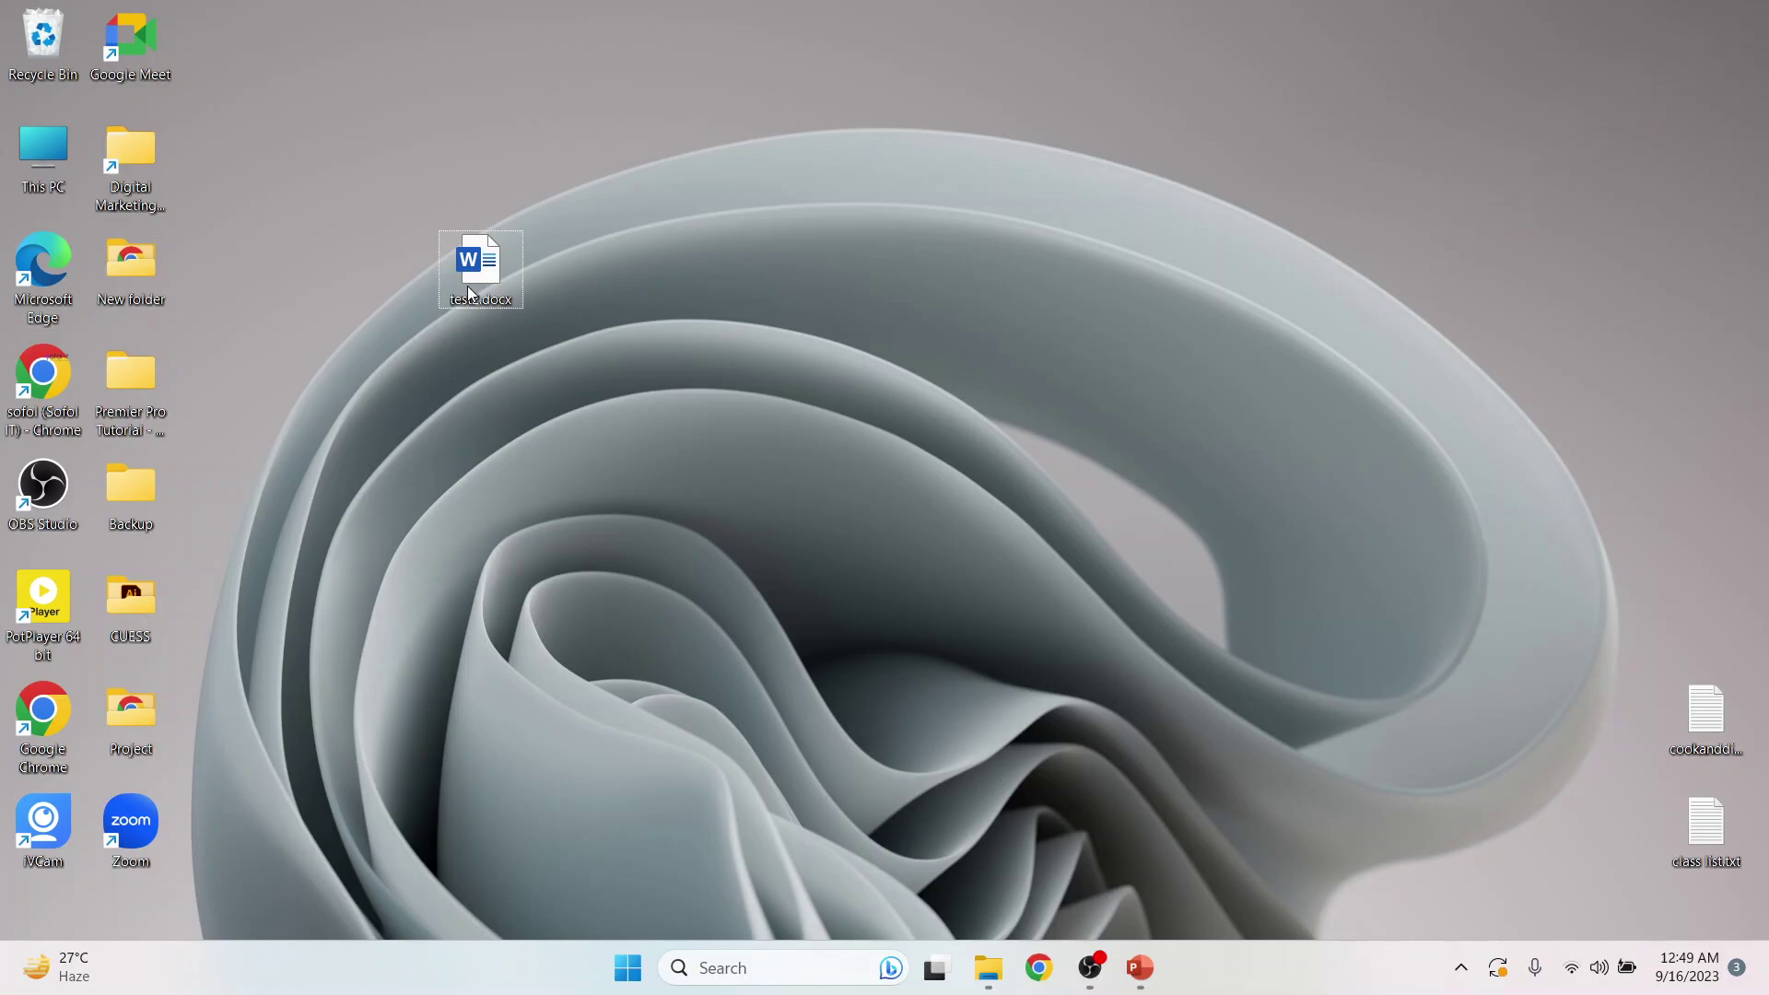
{"action": "left_click_drag", "start_coordinate": [470, 293], "coordinate": [254, 174]}
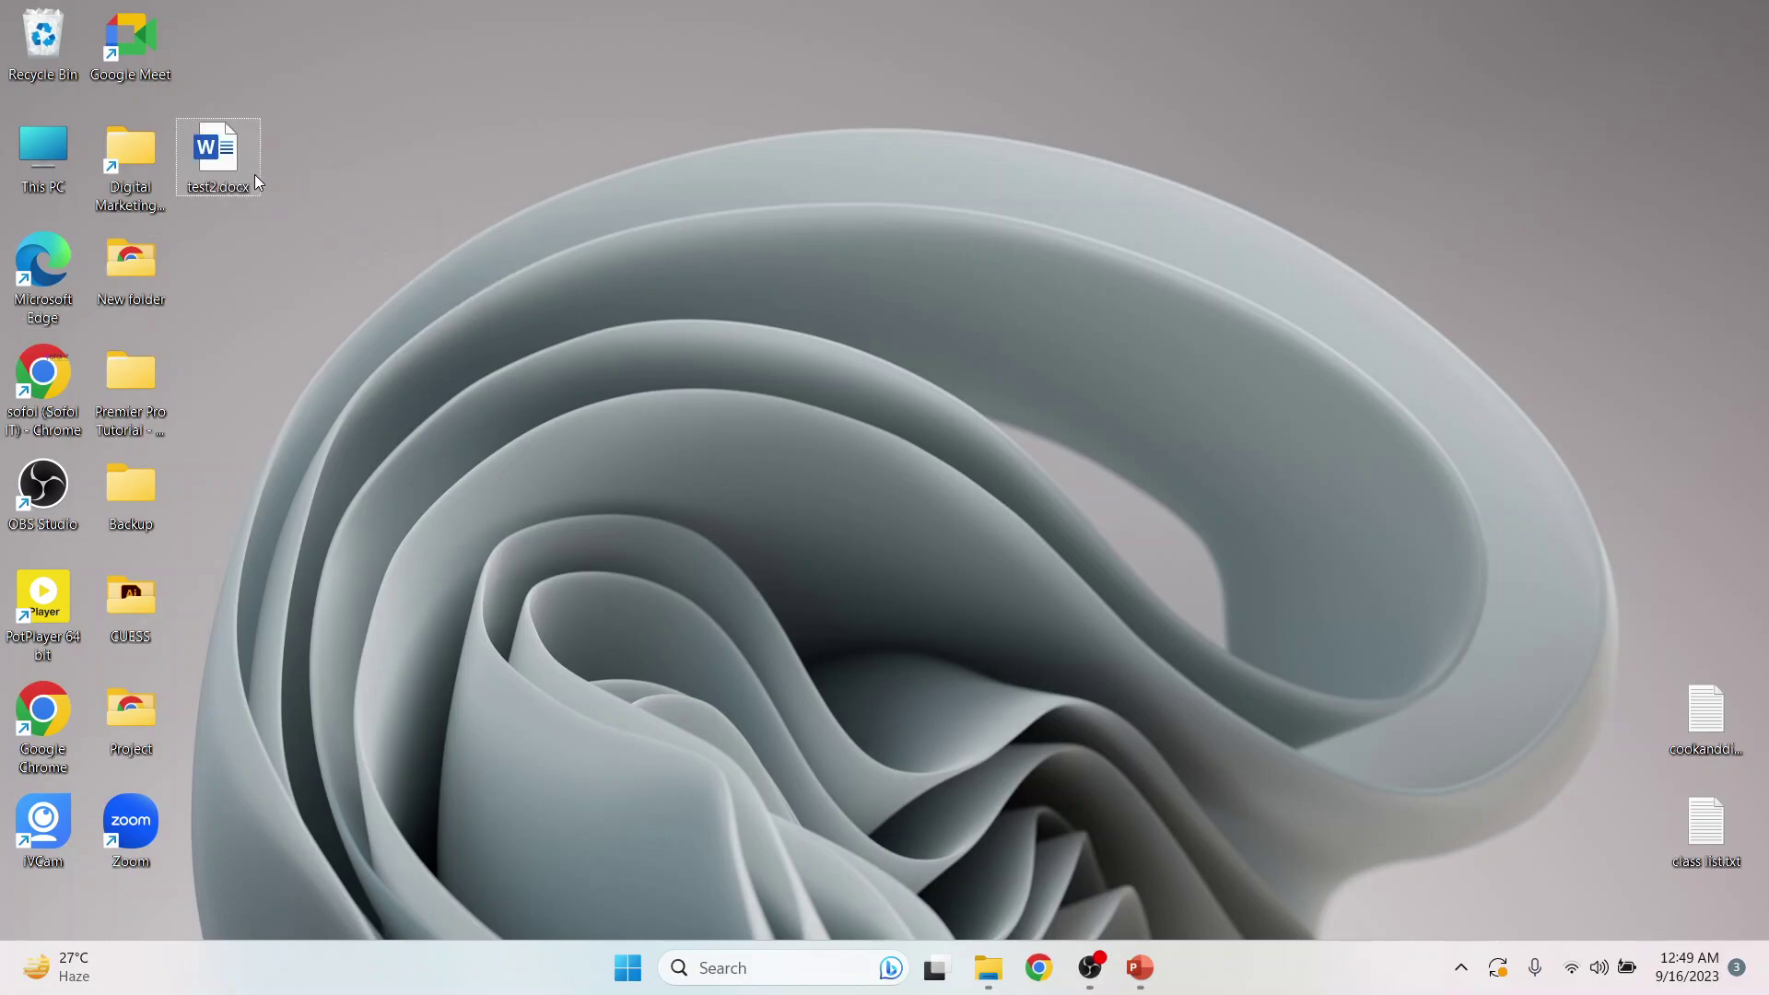
Write 'Hello world' in test2.docx, save and close, then reopen to verify and close
{"action": "double_click", "coordinate": [217, 152]}
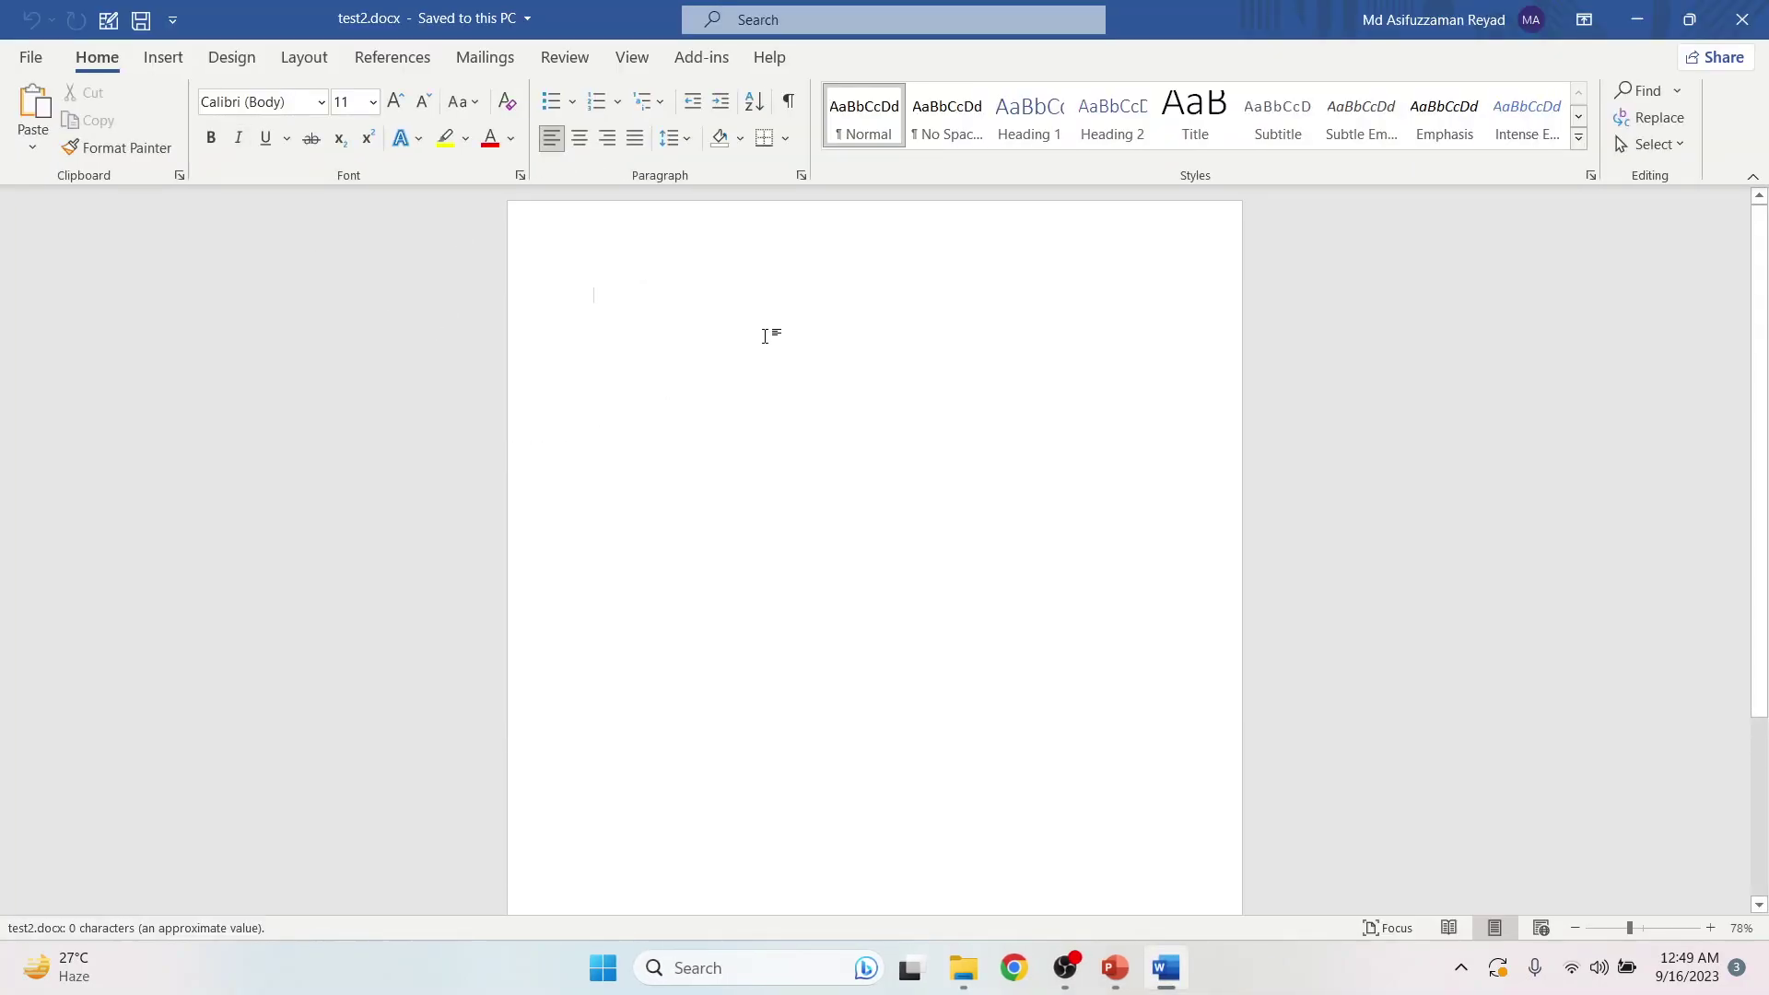
{"action": "type", "text": "Hello world"}
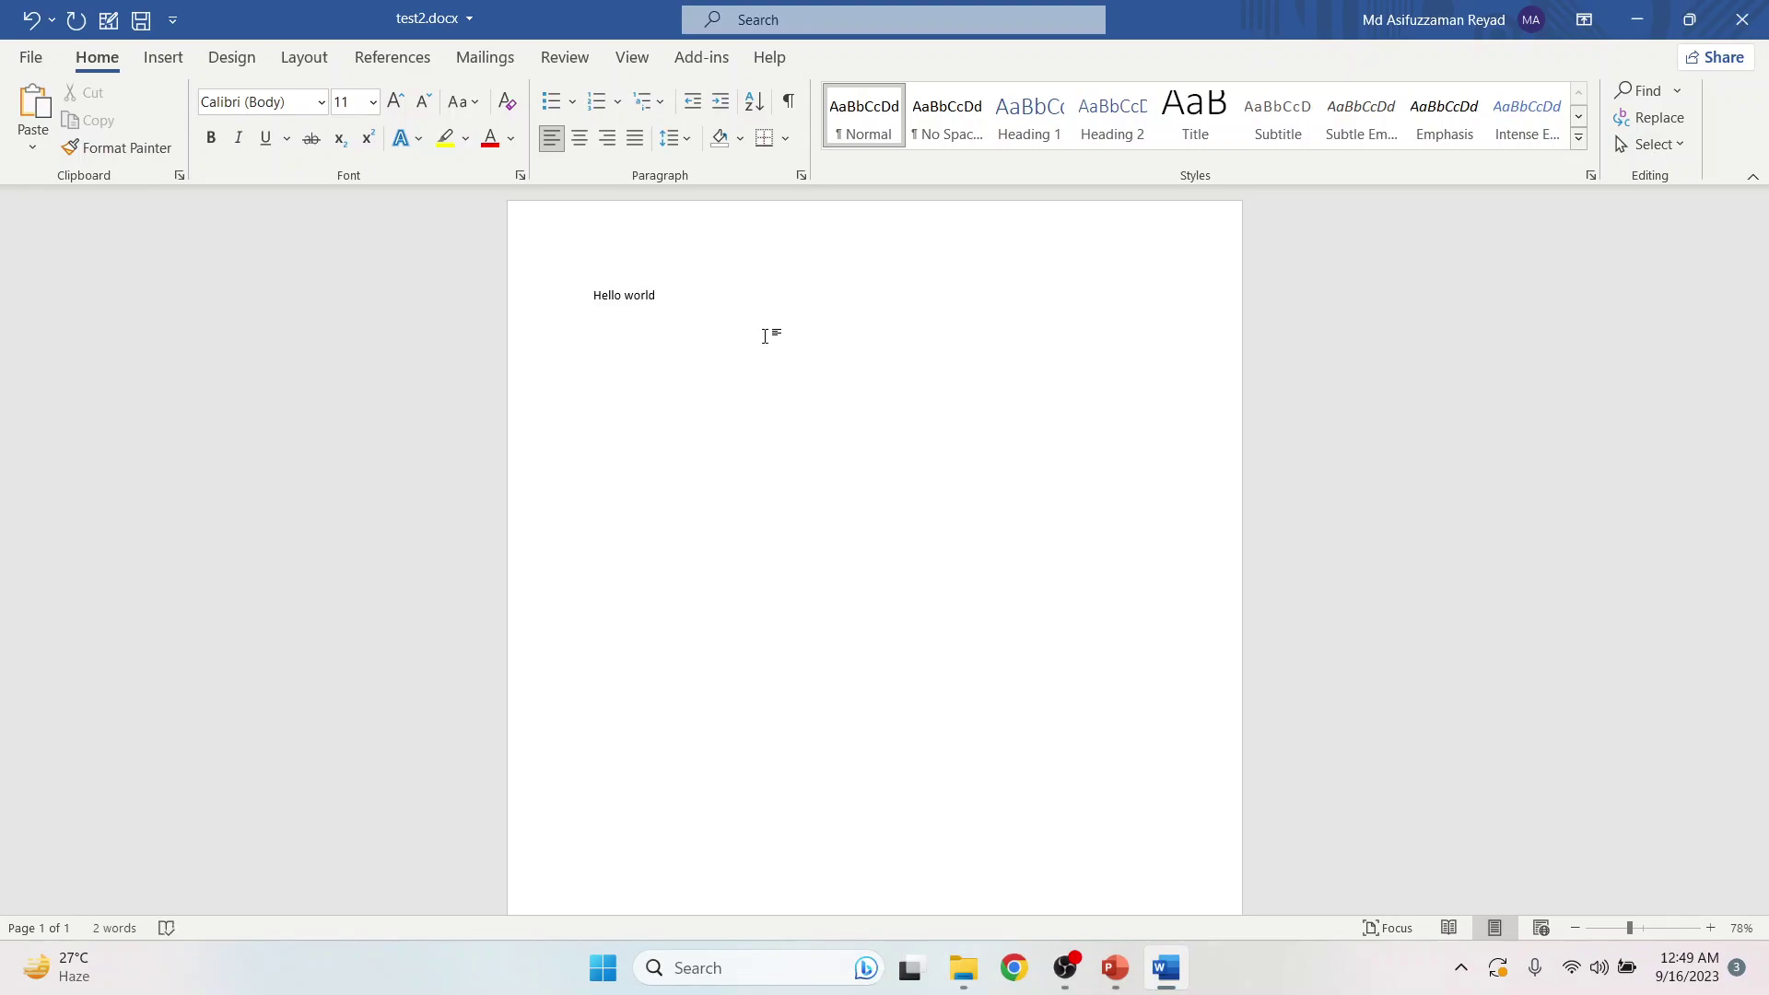
{"action": "key", "text": "ctrl+s"}
{"action": "left_click", "coordinate": [1741, 19]}
{"action": "double_click", "coordinate": [214, 156]}
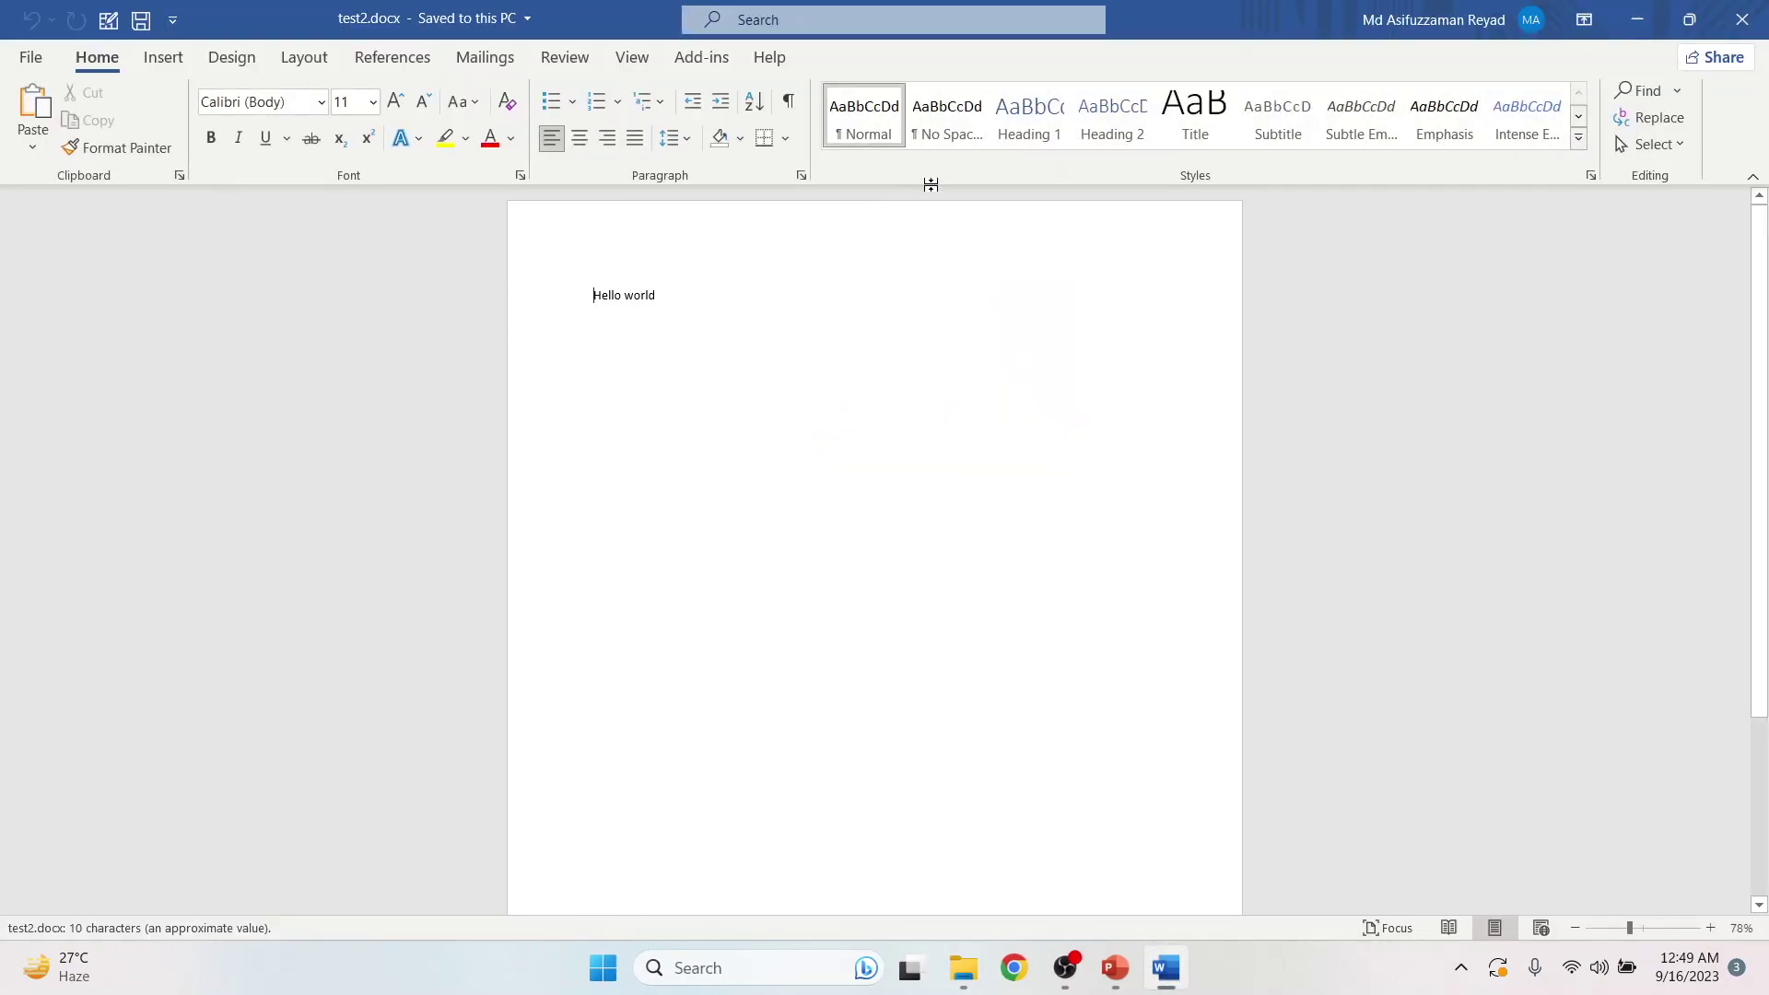
{"action": "left_click", "coordinate": [1750, 17]}
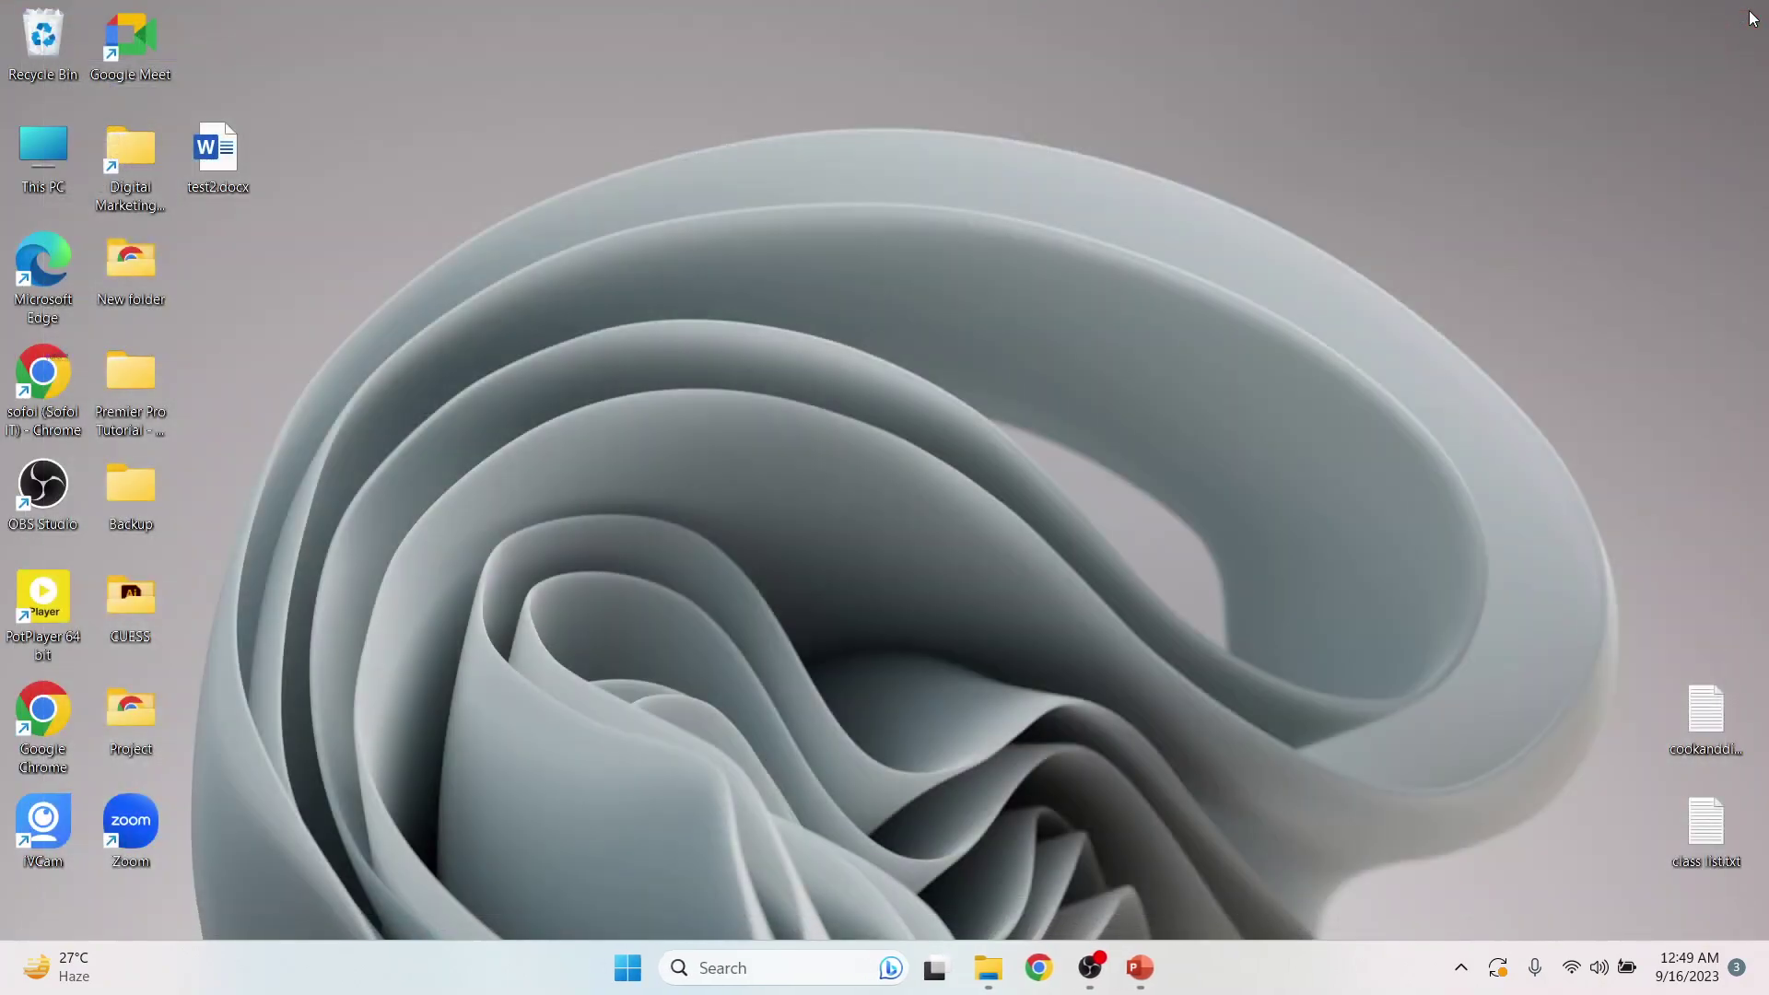